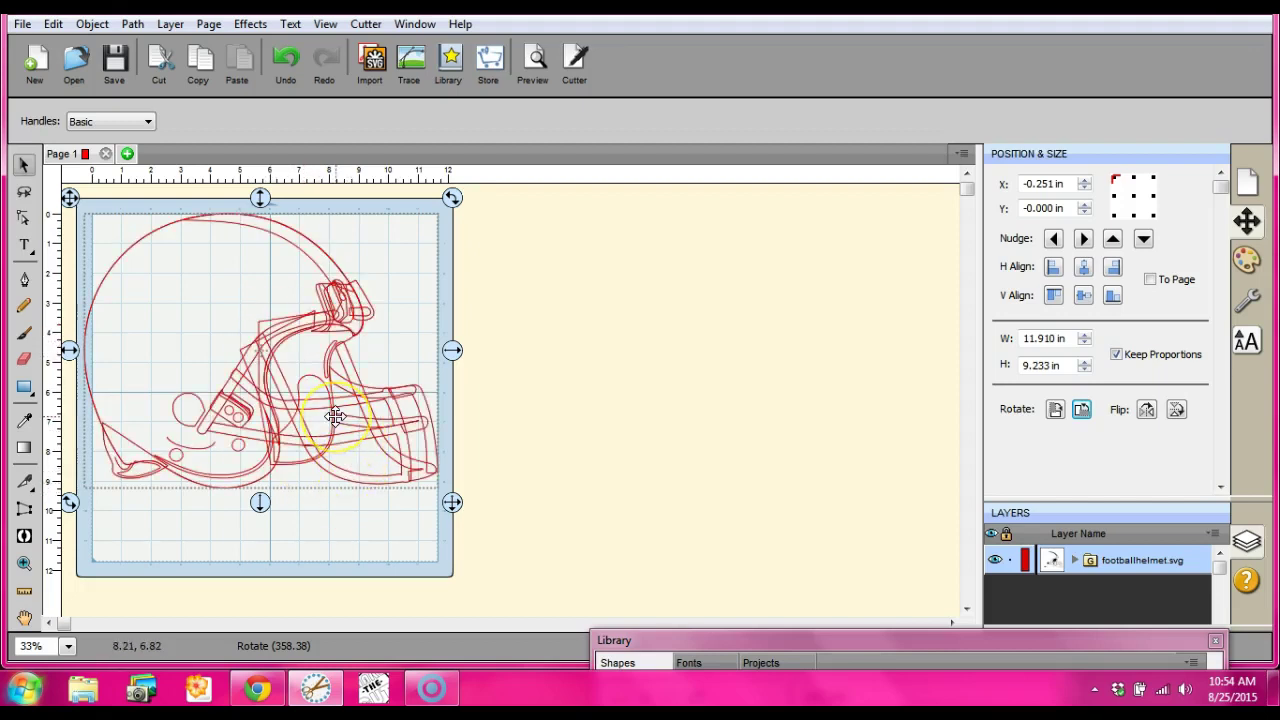
Step: Try a union of all the football helmet's shapes and display the artwork with fills instead of outlines only
click(335, 517)
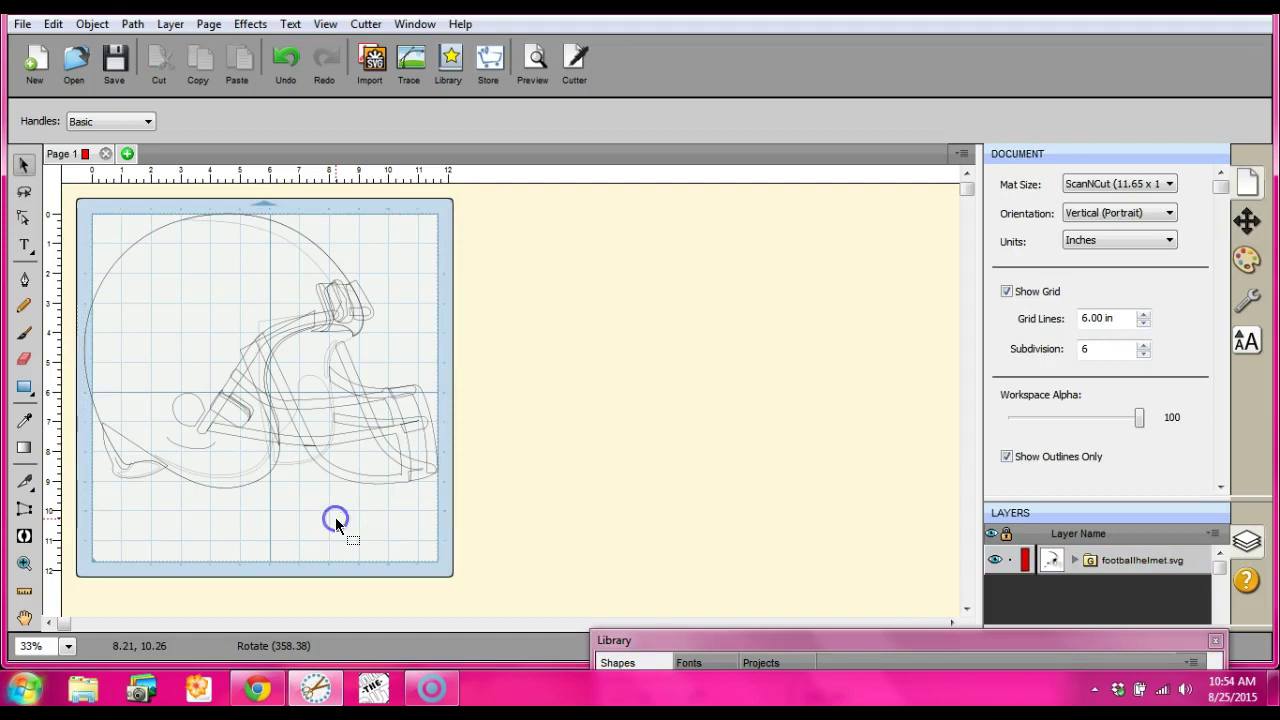
drag(83, 207, 483, 574)
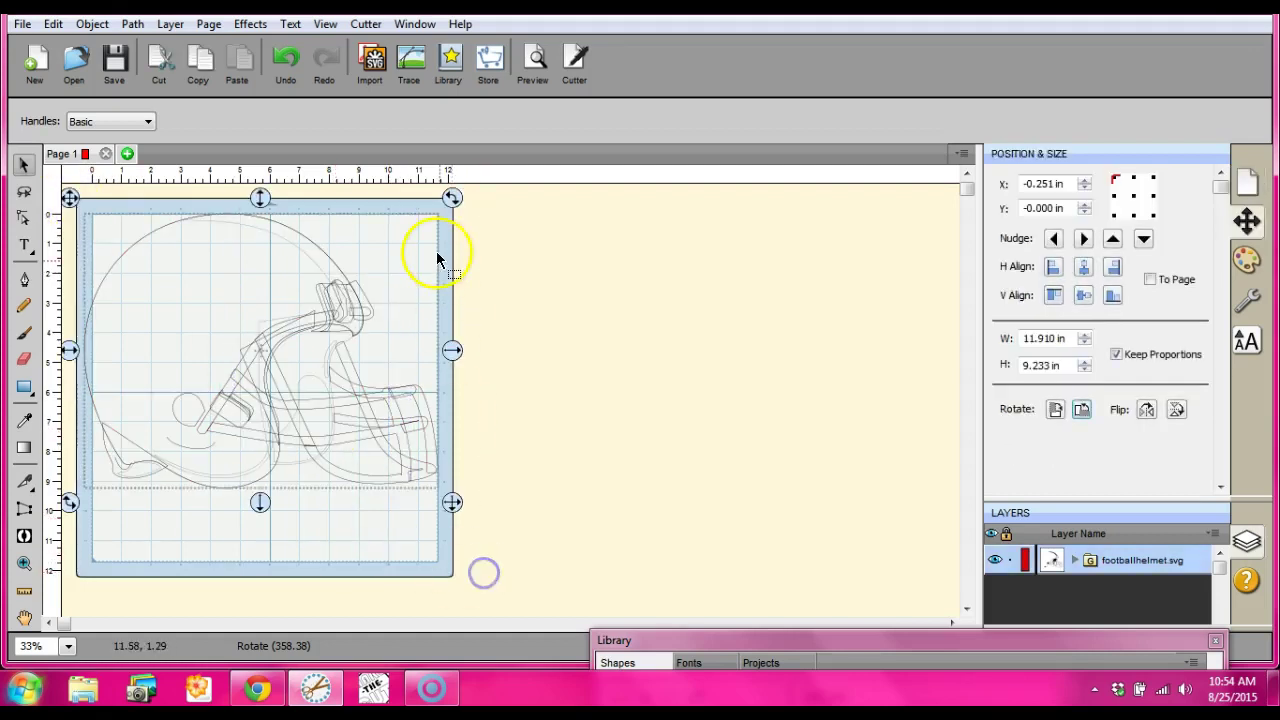
click(130, 24)
click(161, 43)
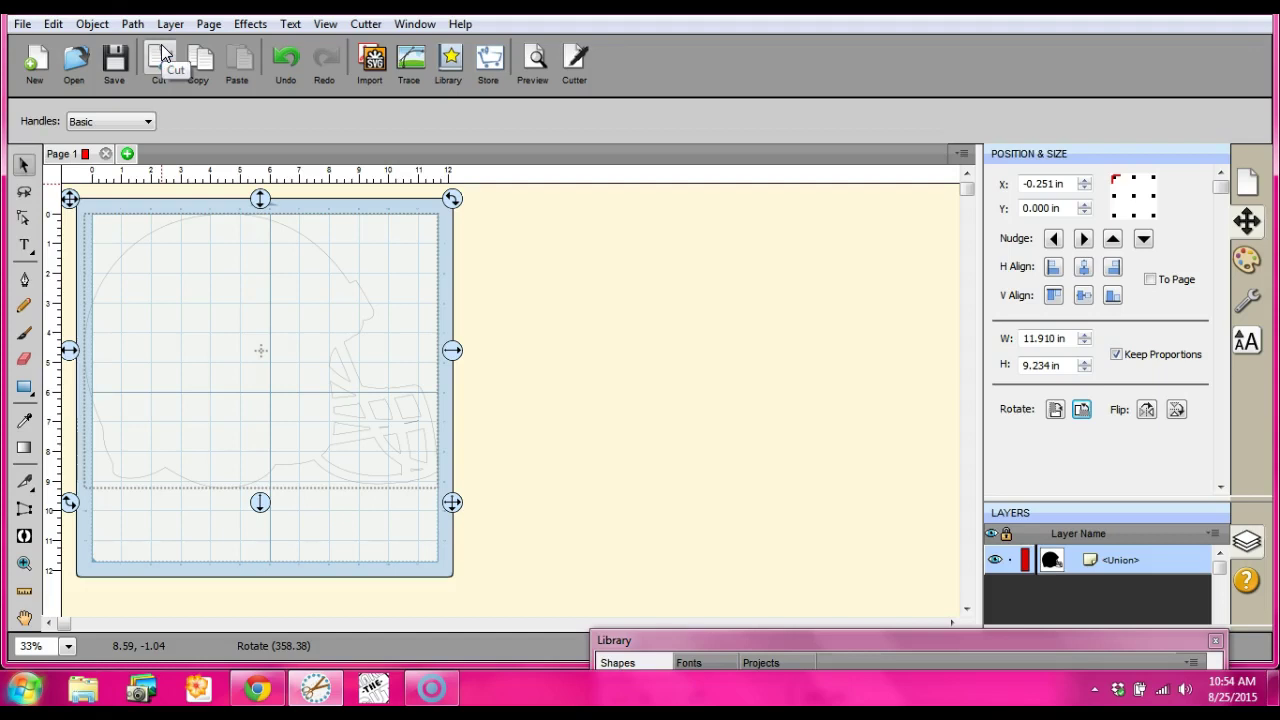
click(1247, 181)
click(1008, 457)
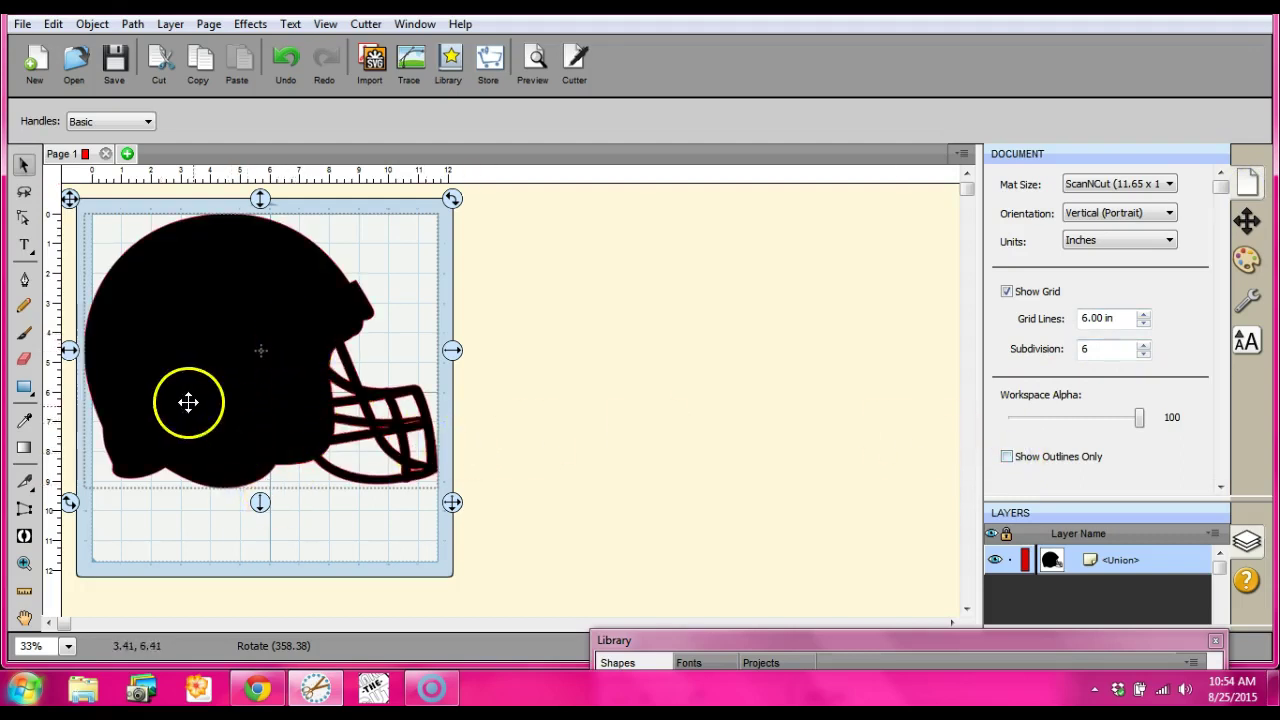
Step: Undo the union of the helmet shapes and switch back to showing outlines only
click(283, 58)
click(357, 317)
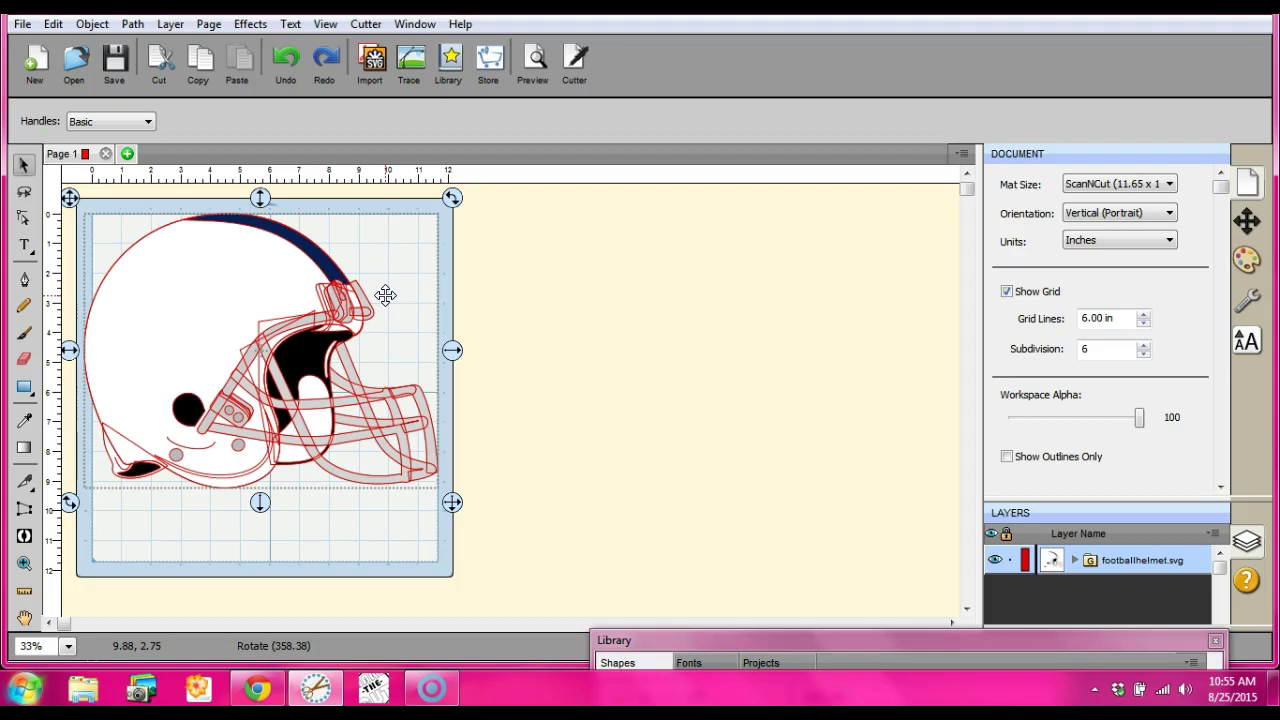
click(530, 340)
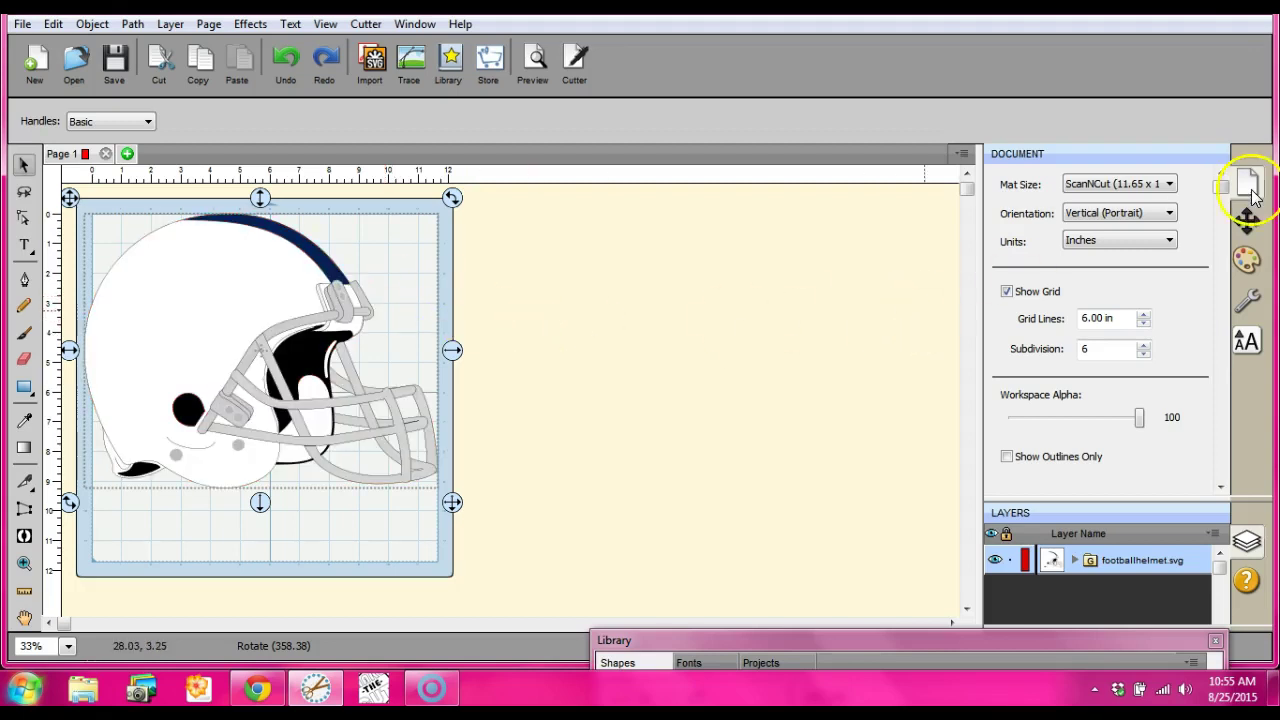
click(1007, 456)
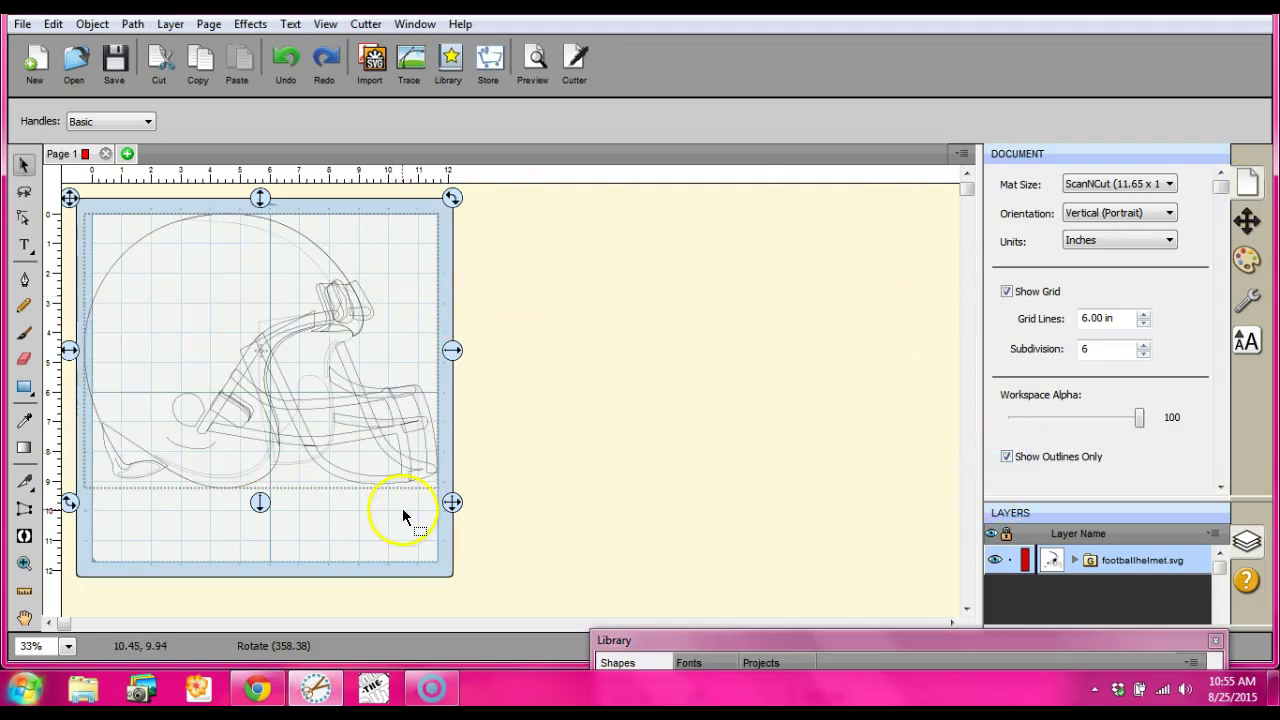
Step: Ungroup the whole helmet drawing and move the rounded jaw pad shape off the mat to its right
click(388, 513)
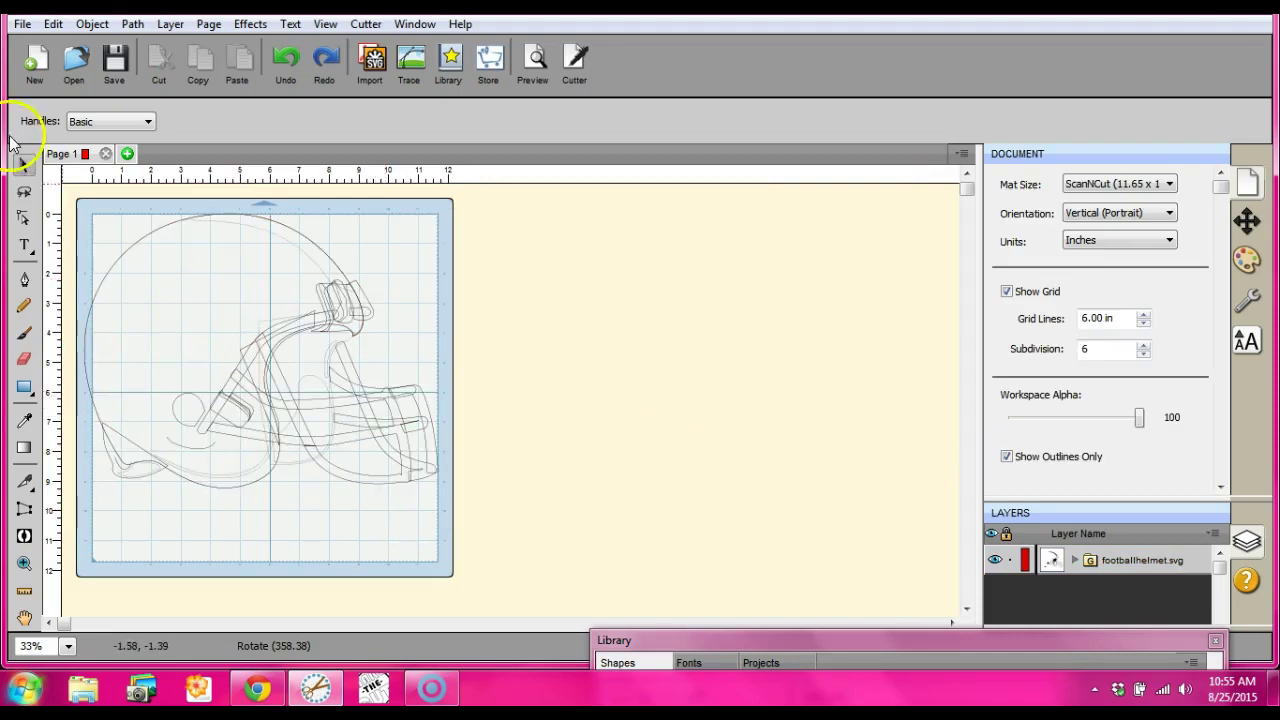
drag(83, 191, 459, 553)
click(92, 24)
click(126, 156)
drag(313, 413, 557, 205)
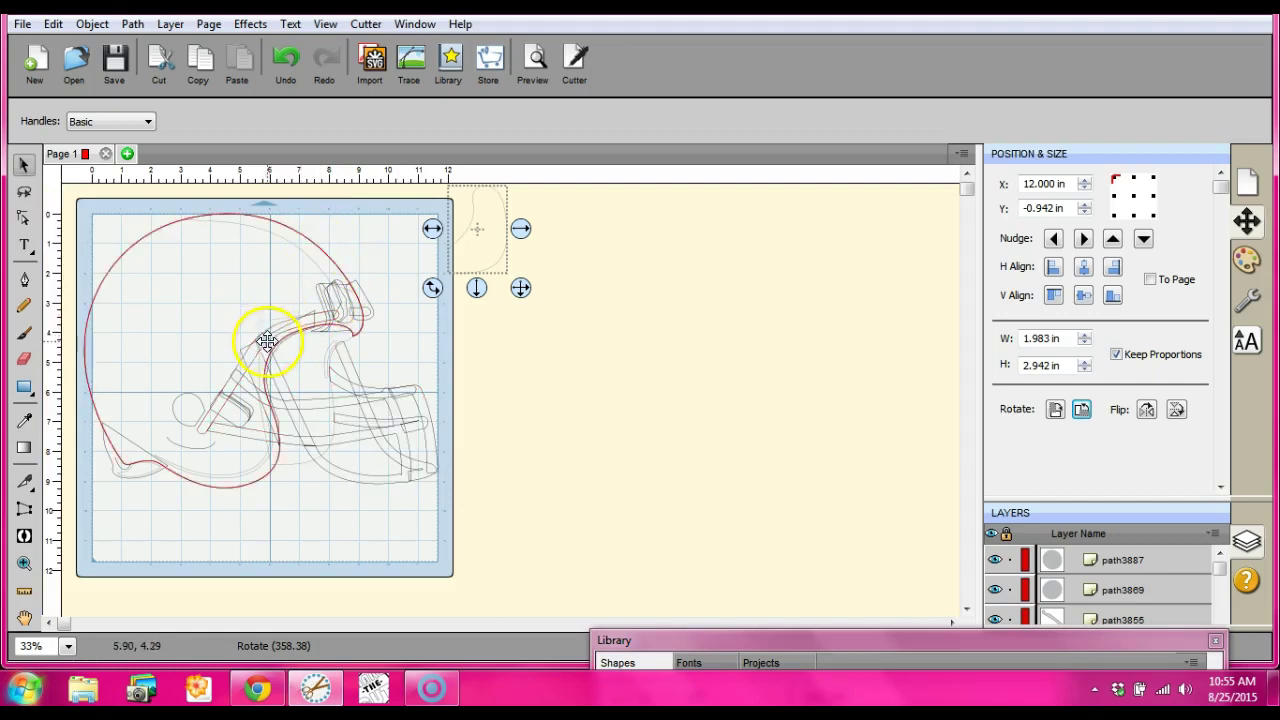
Step: Pull the angular black interior shape out of the face opening and delete it
drag(276, 335, 631, 341)
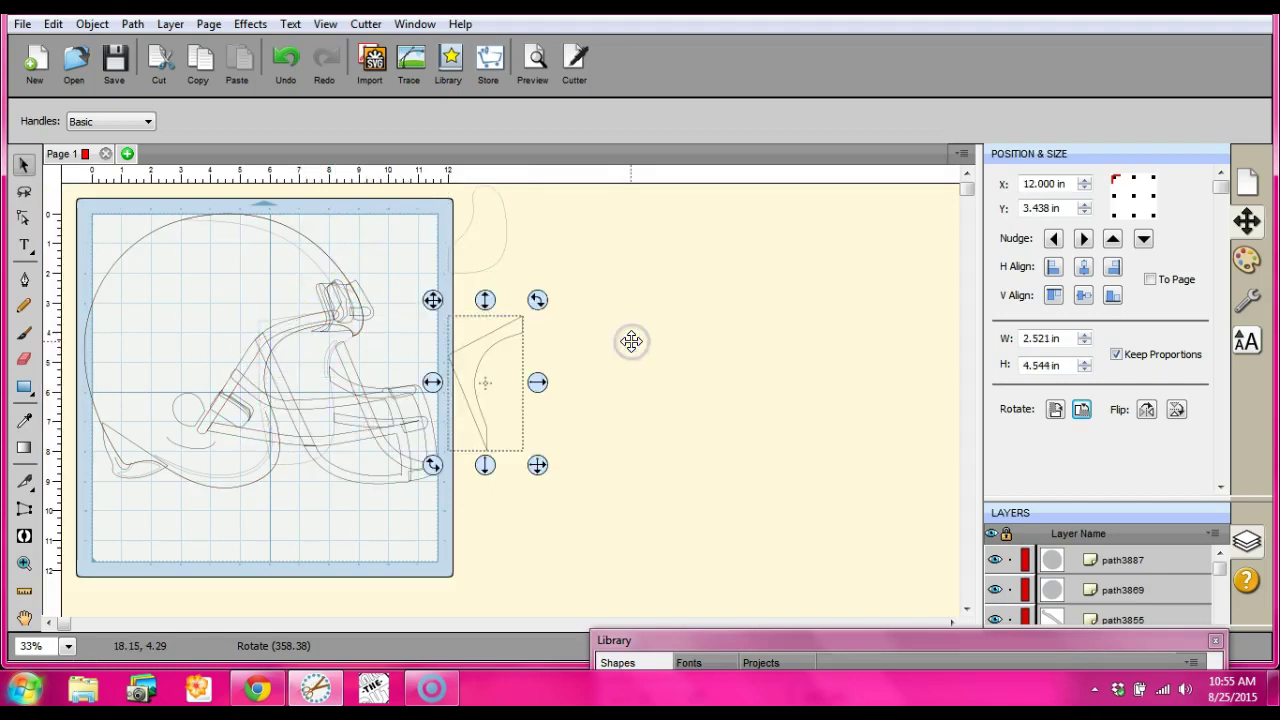
right_click(485, 355)
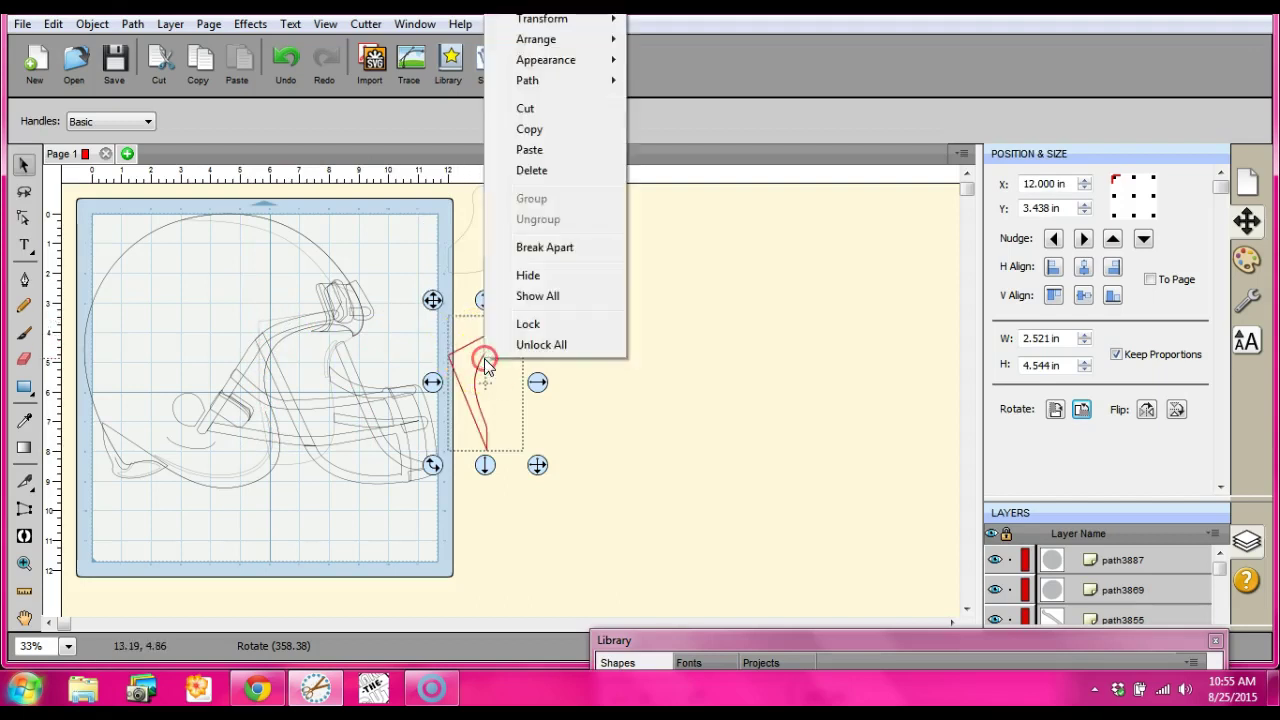
click(566, 174)
drag(284, 347, 772, 364)
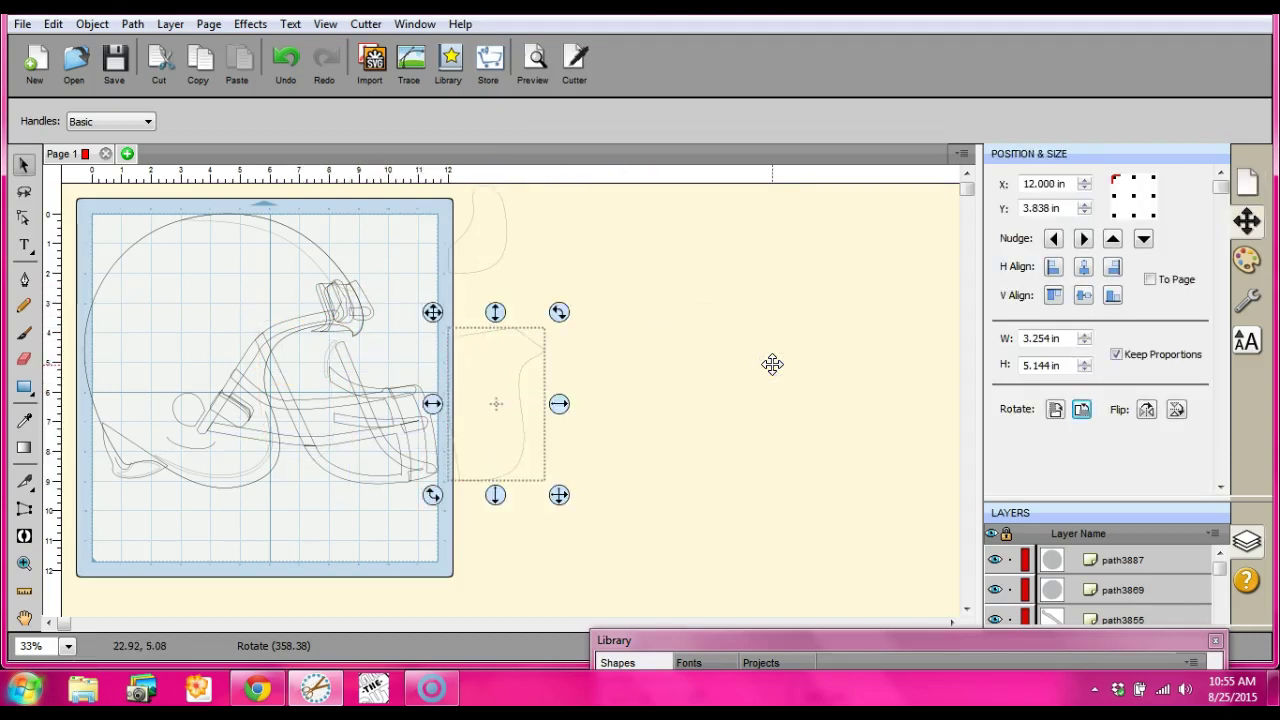
click(286, 55)
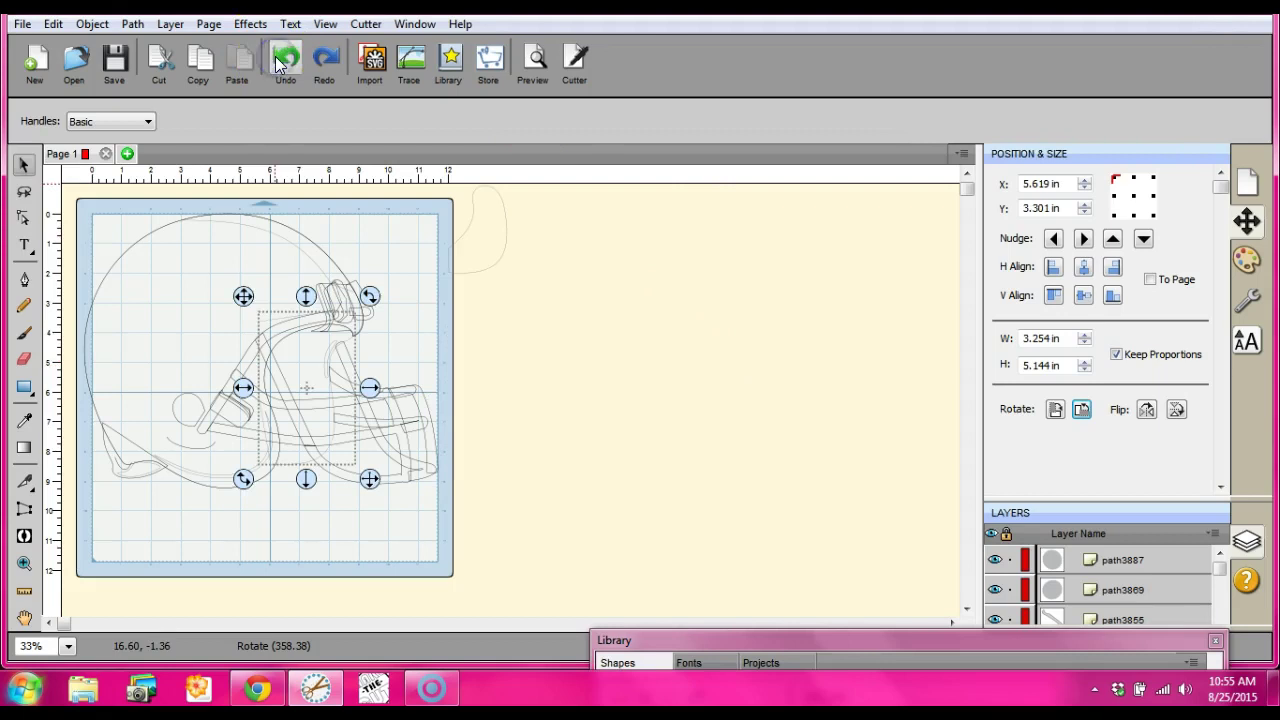
click(487, 401)
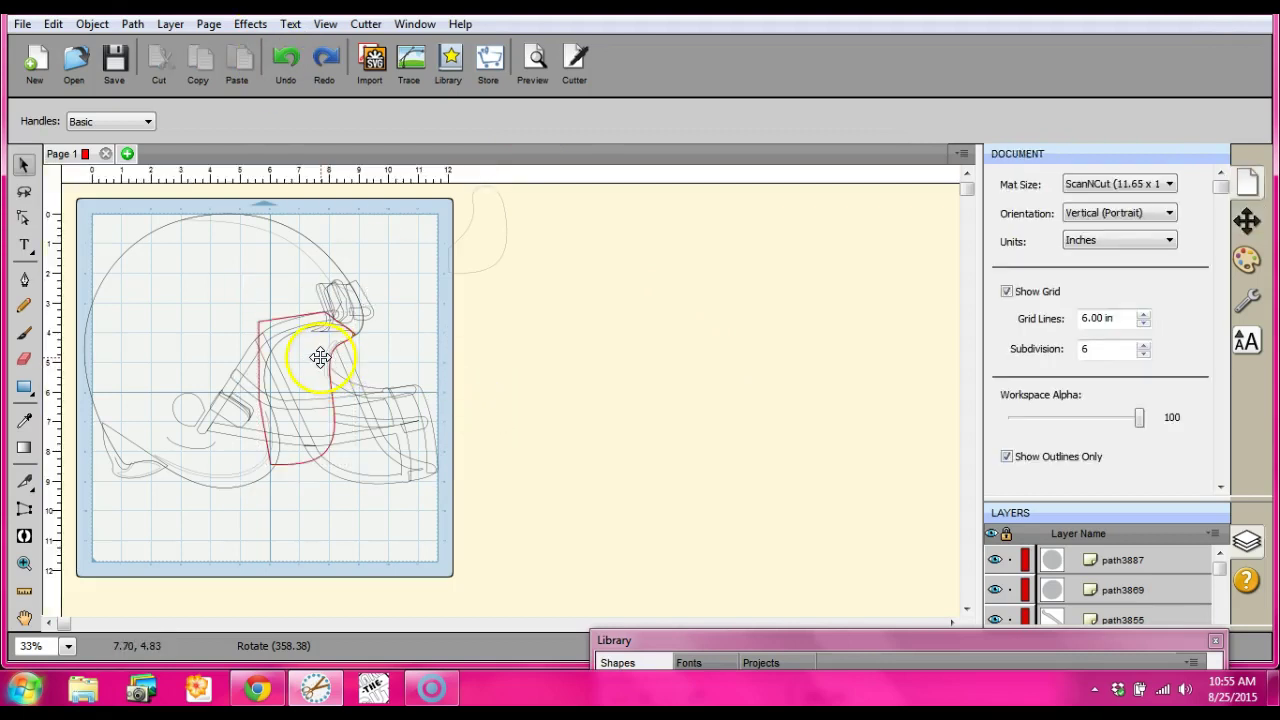
Step: Pull the small narrow shape out of the front edge of the face opening and delete it
click(326, 357)
key(ctrl+y)
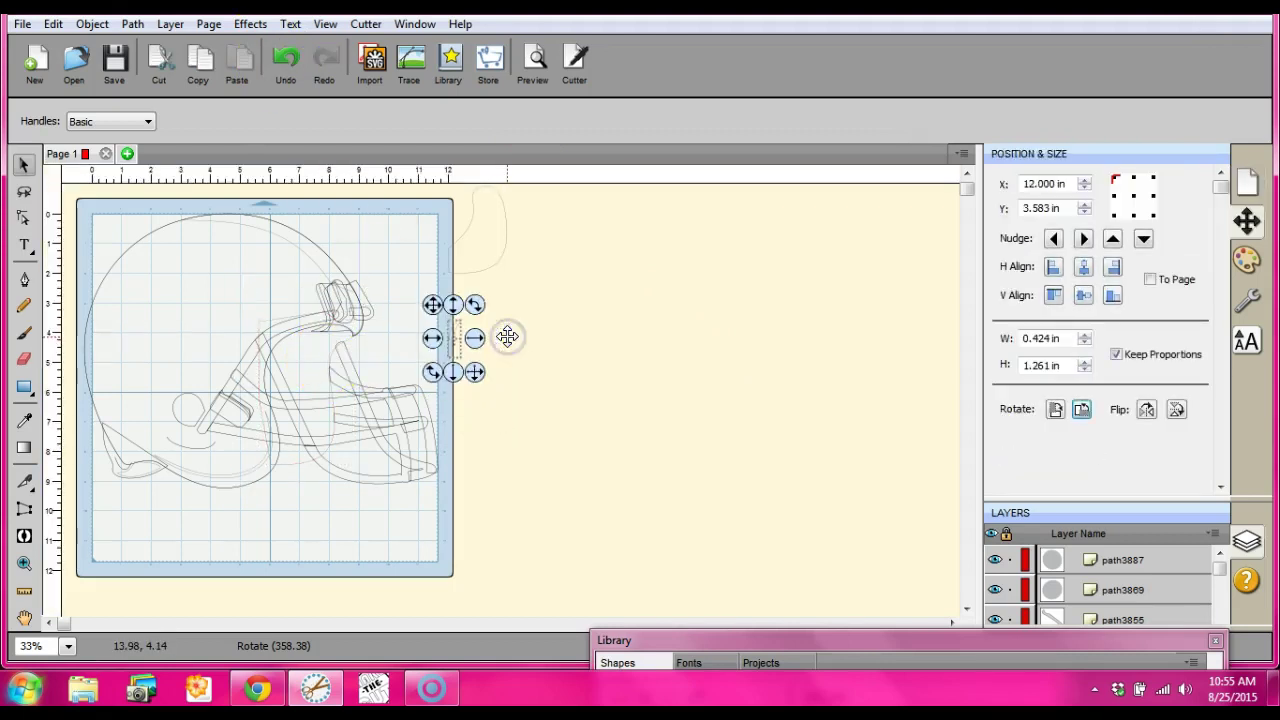
right_click(507, 338)
click(549, 482)
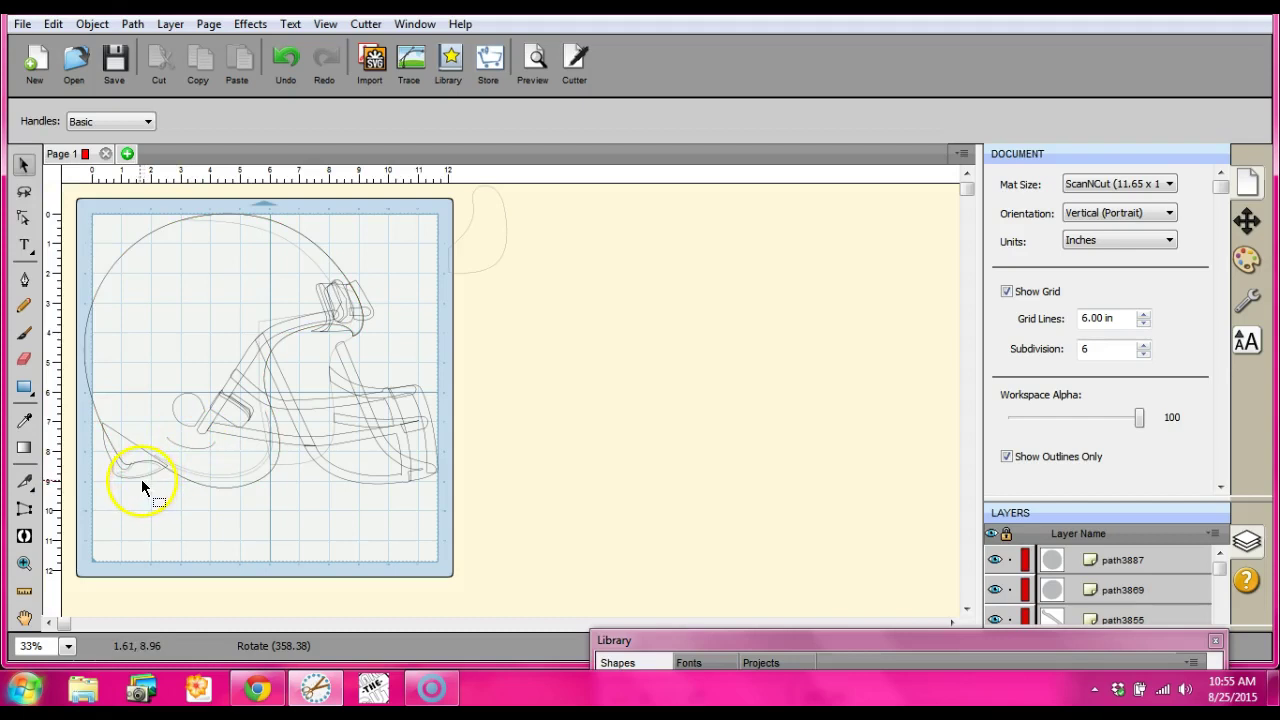
Step: Delete the small black shape at the lower back edge of the helmet
drag(136, 478, 140, 519)
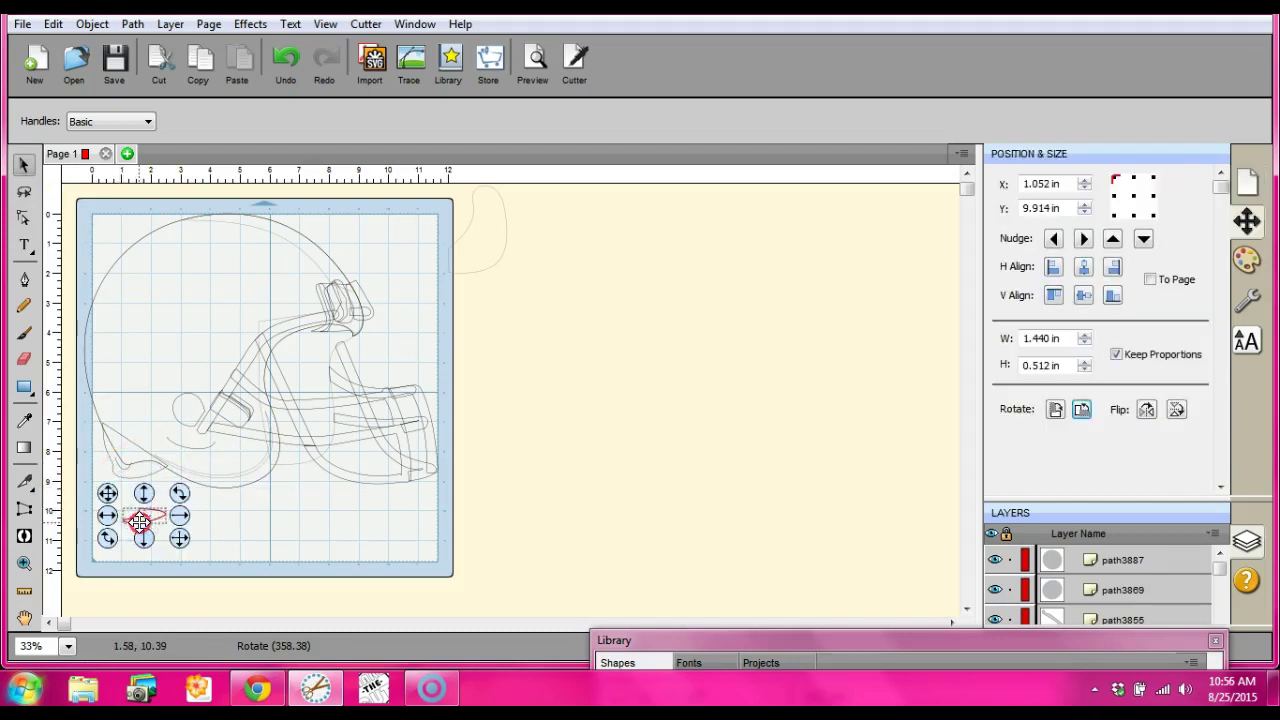
right_click(140, 519)
click(200, 335)
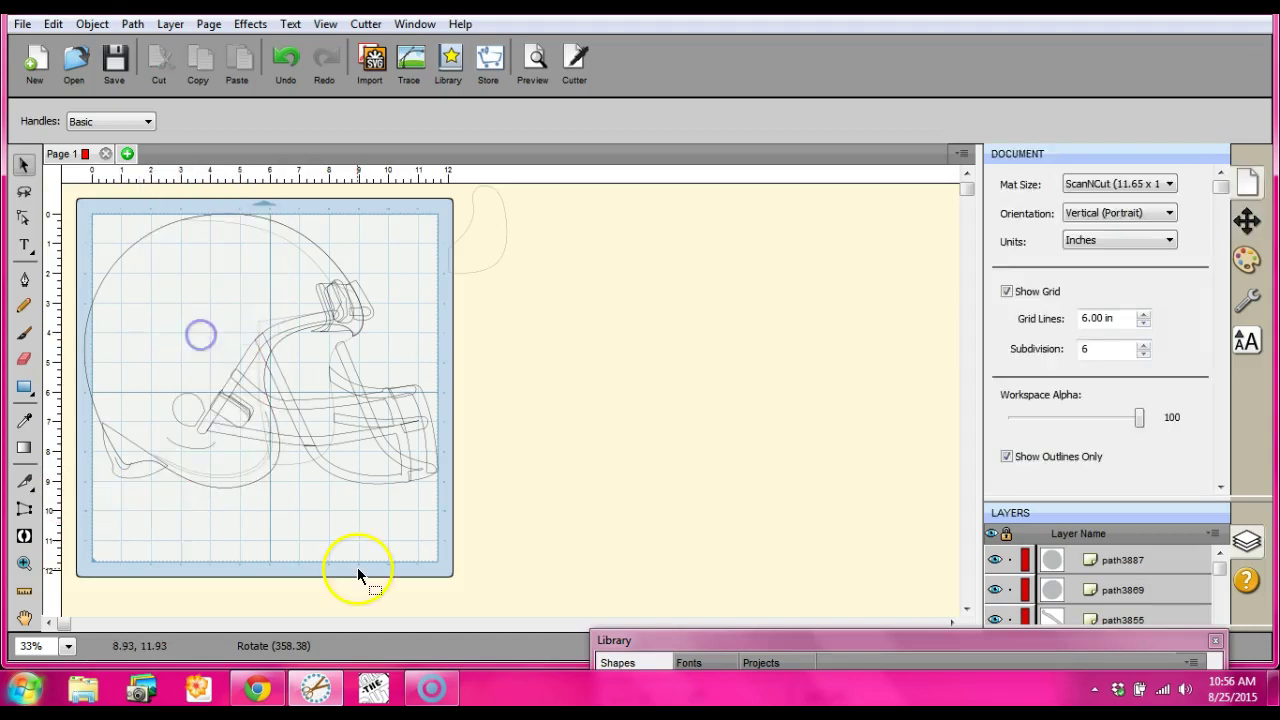
Step: Move the uppermost copy of the helmet shell outline below the mat and delete it
click(320, 440)
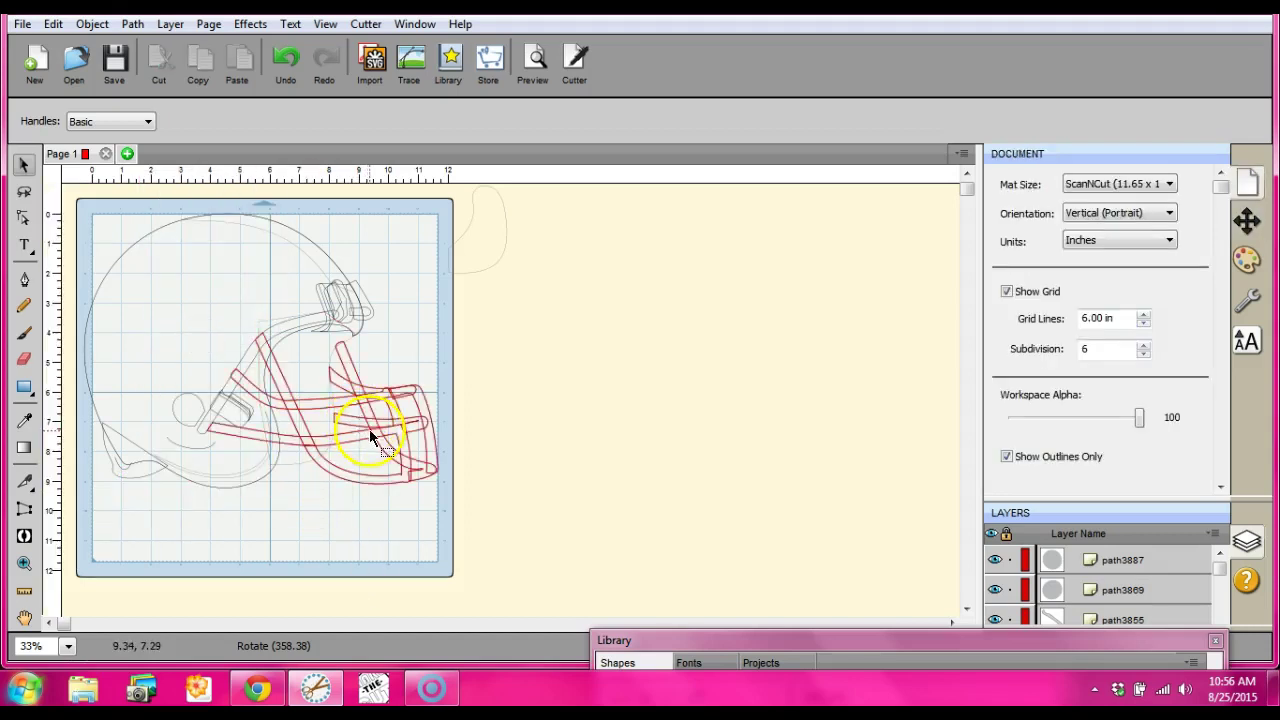
click(224, 292)
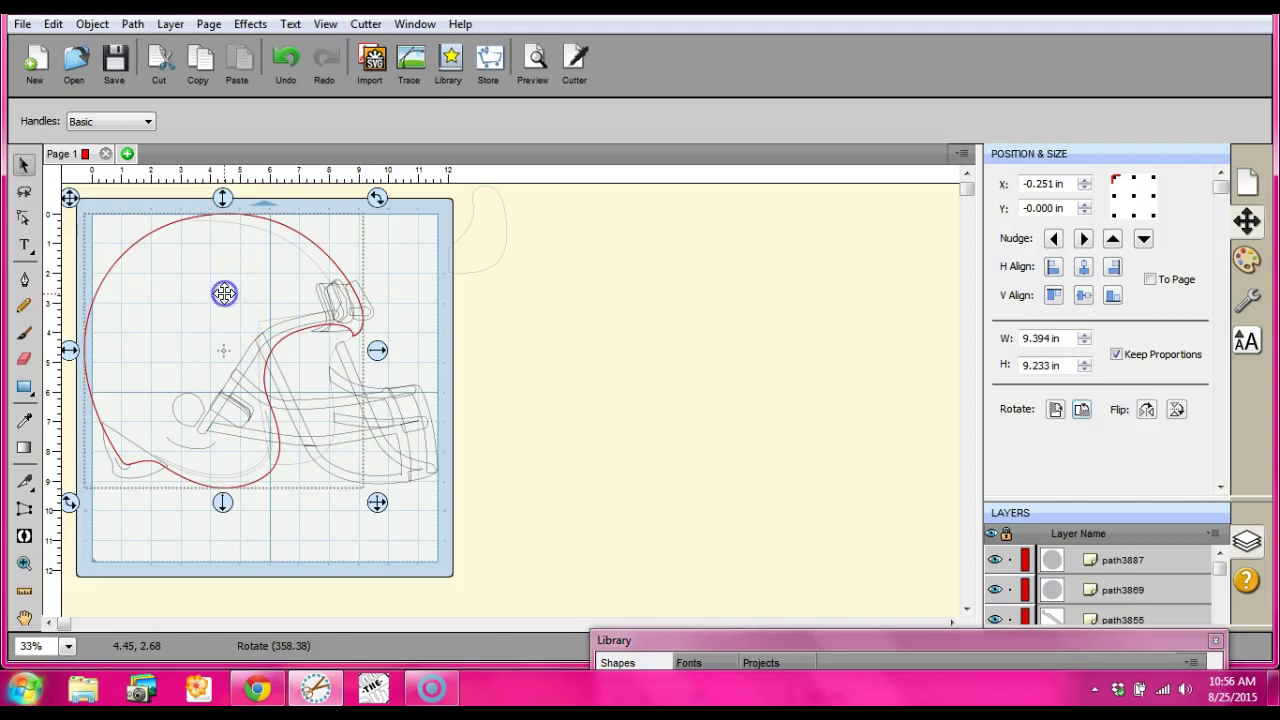
drag(218, 196, 269, 590)
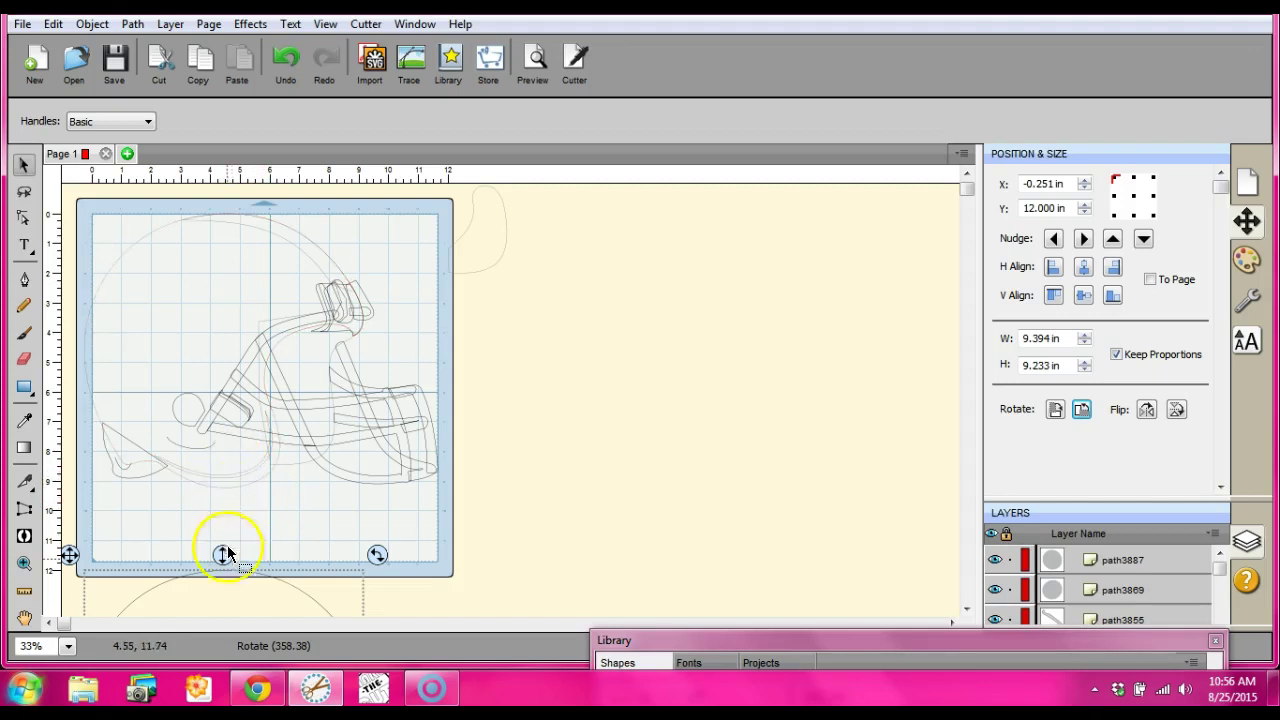
drag(223, 550, 250, 595)
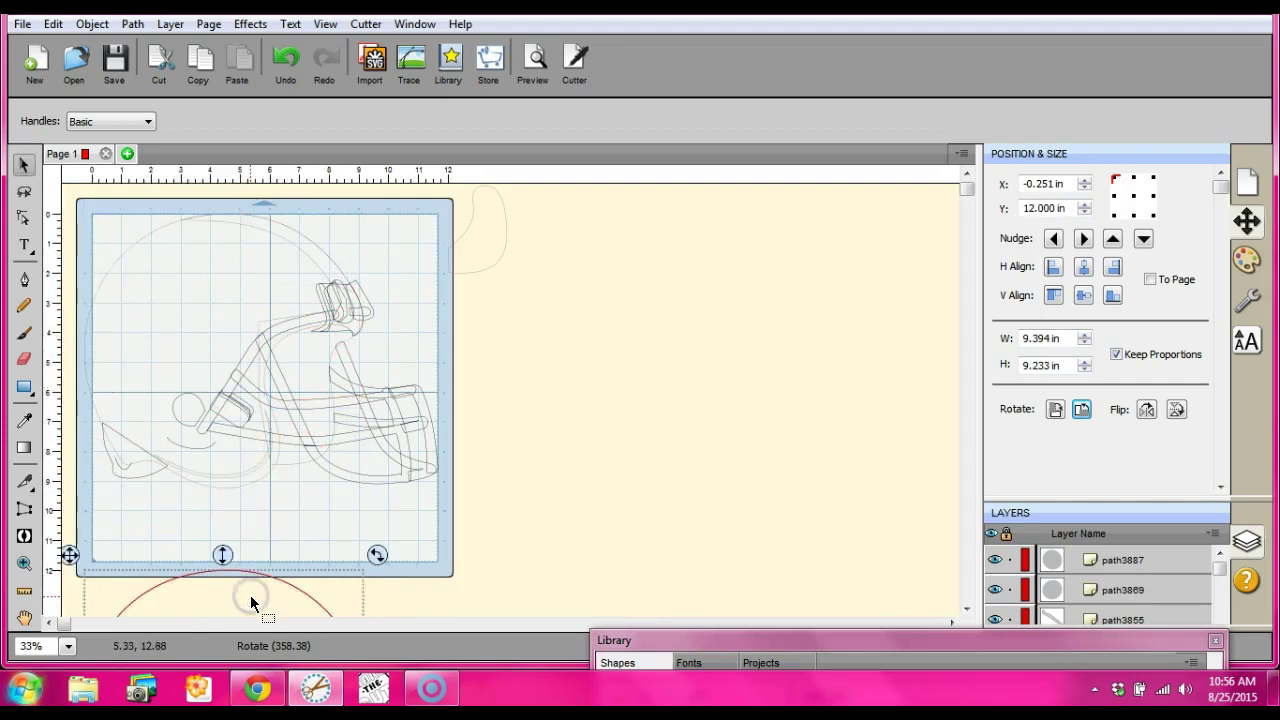
right_click(250, 595)
click(289, 409)
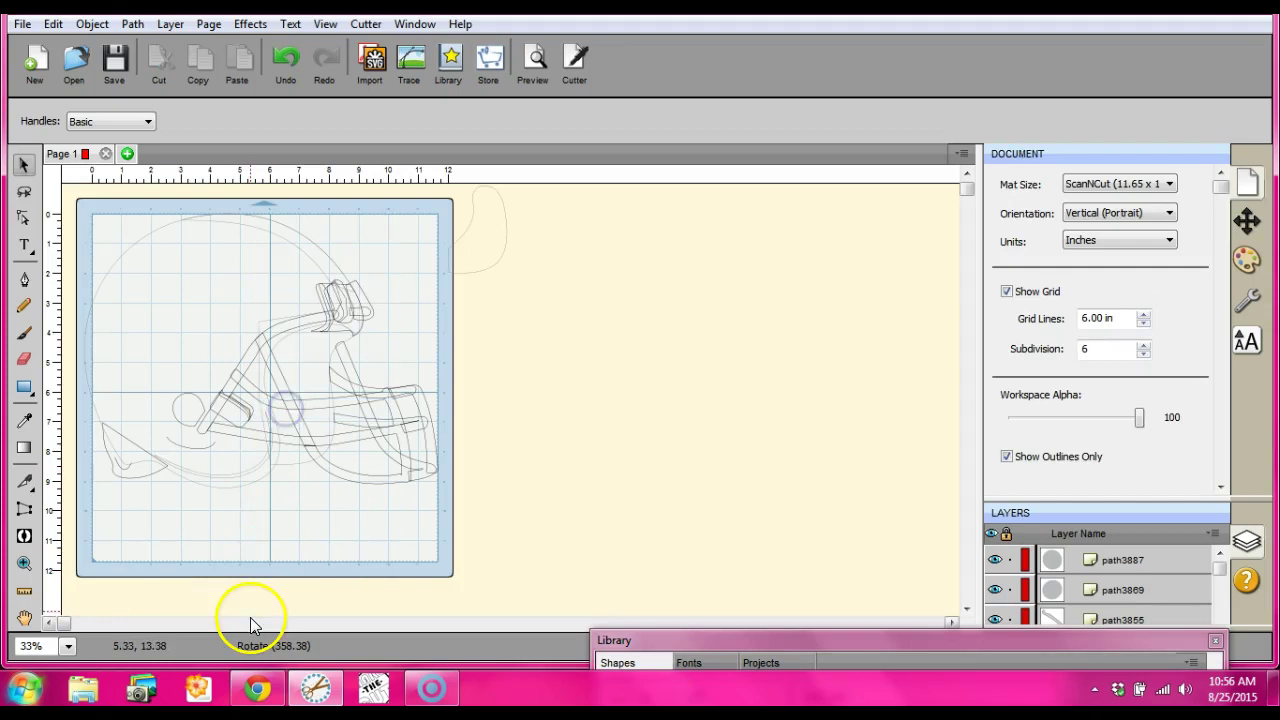
Step: Move the remaining helmet shell outline below the mat and the curved crown stripe off the mat to its right
click(202, 281)
drag(223, 194, 250, 544)
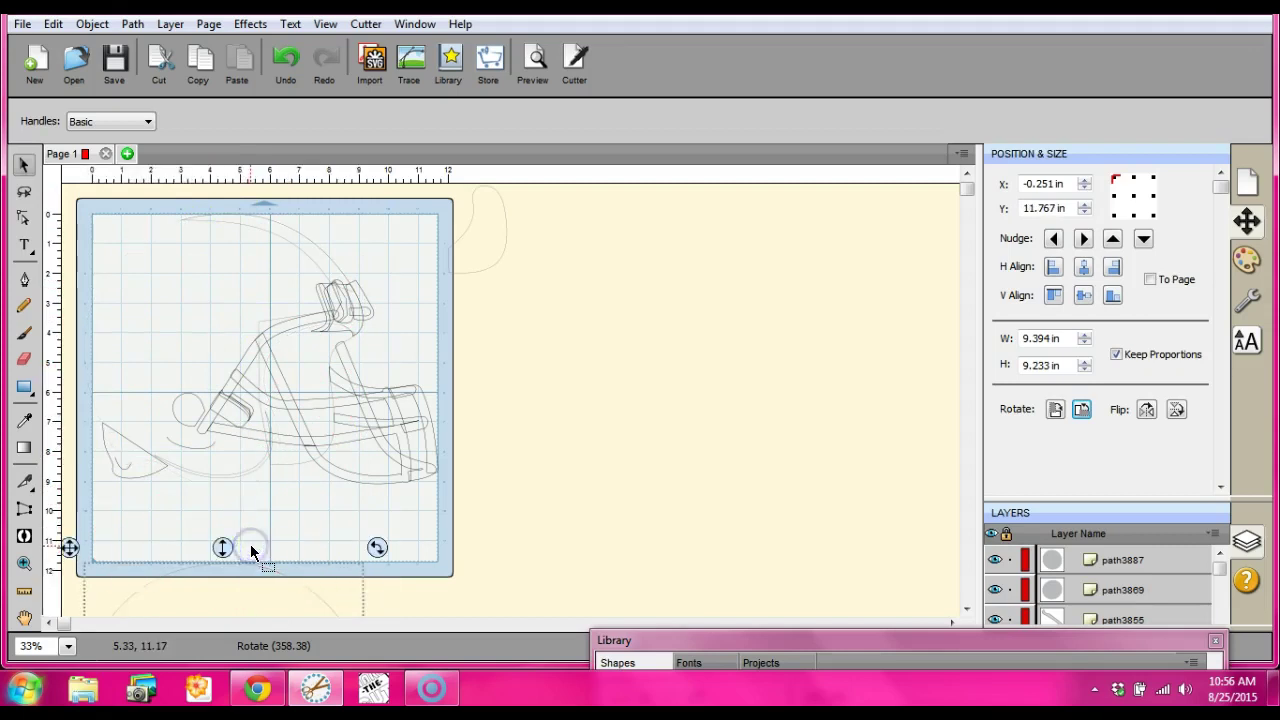
click(279, 226)
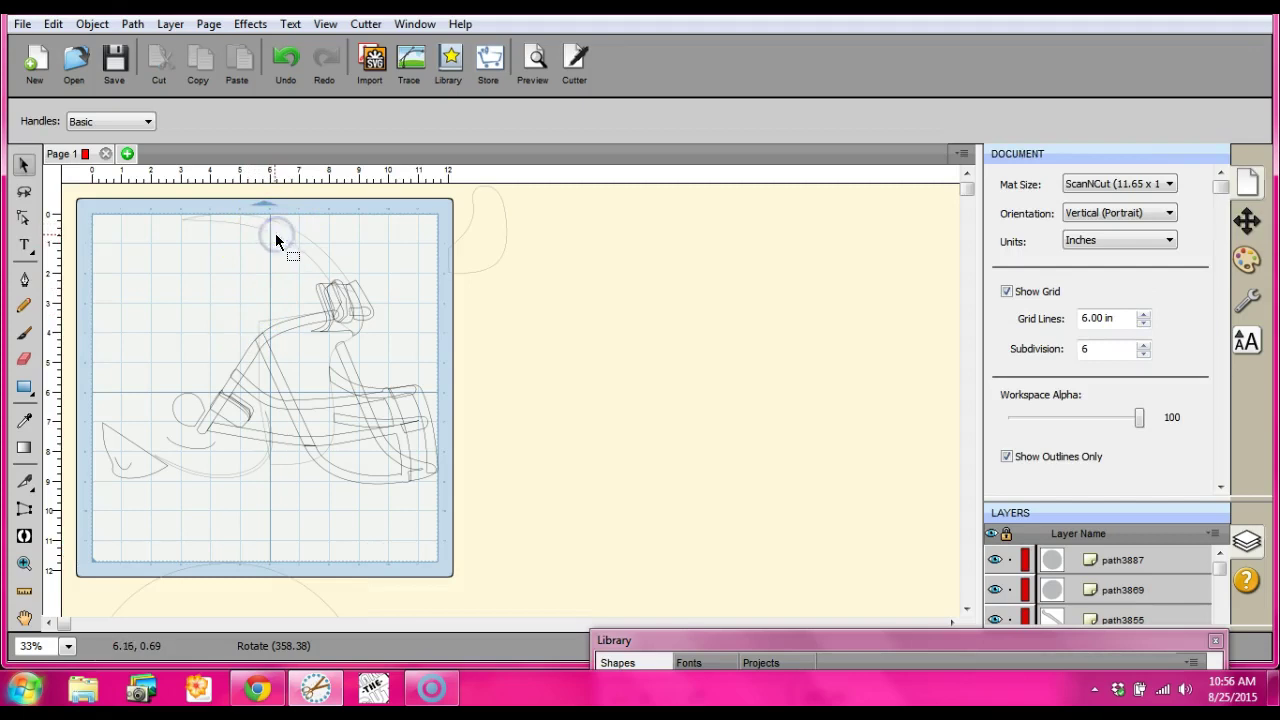
drag(293, 328, 337, 274)
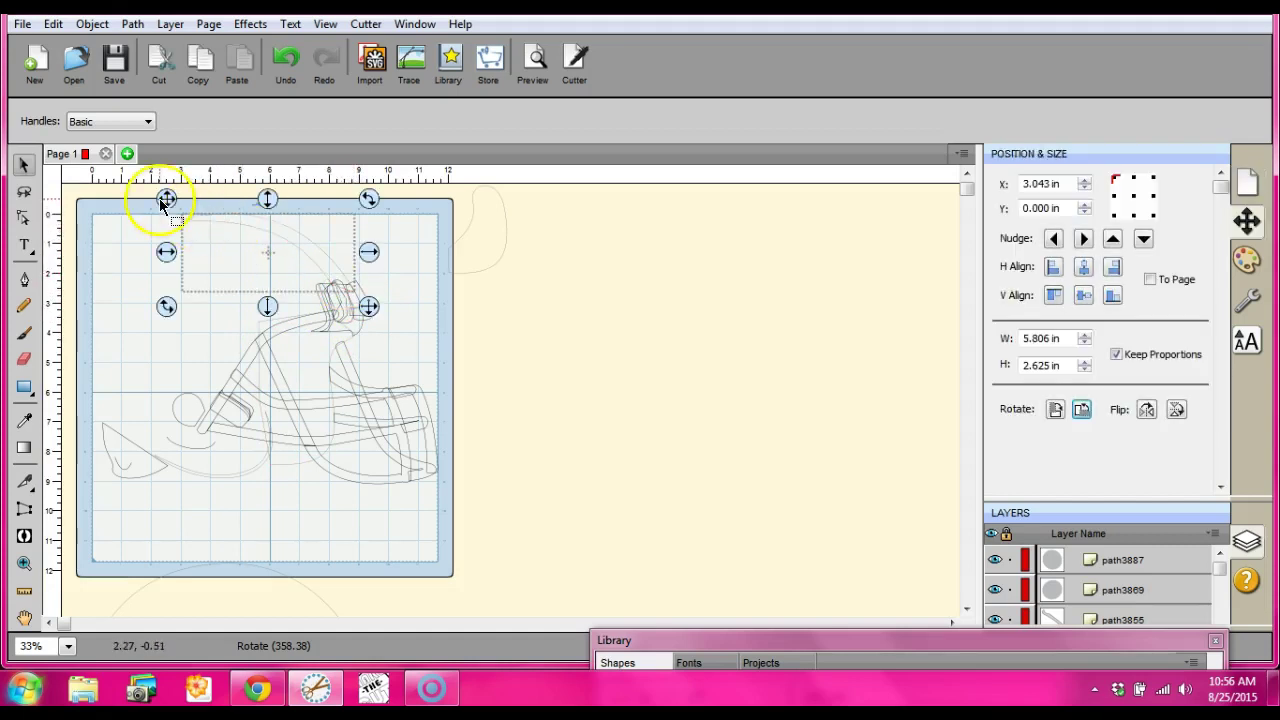
drag(166, 253, 482, 215)
drag(586, 243, 343, 307)
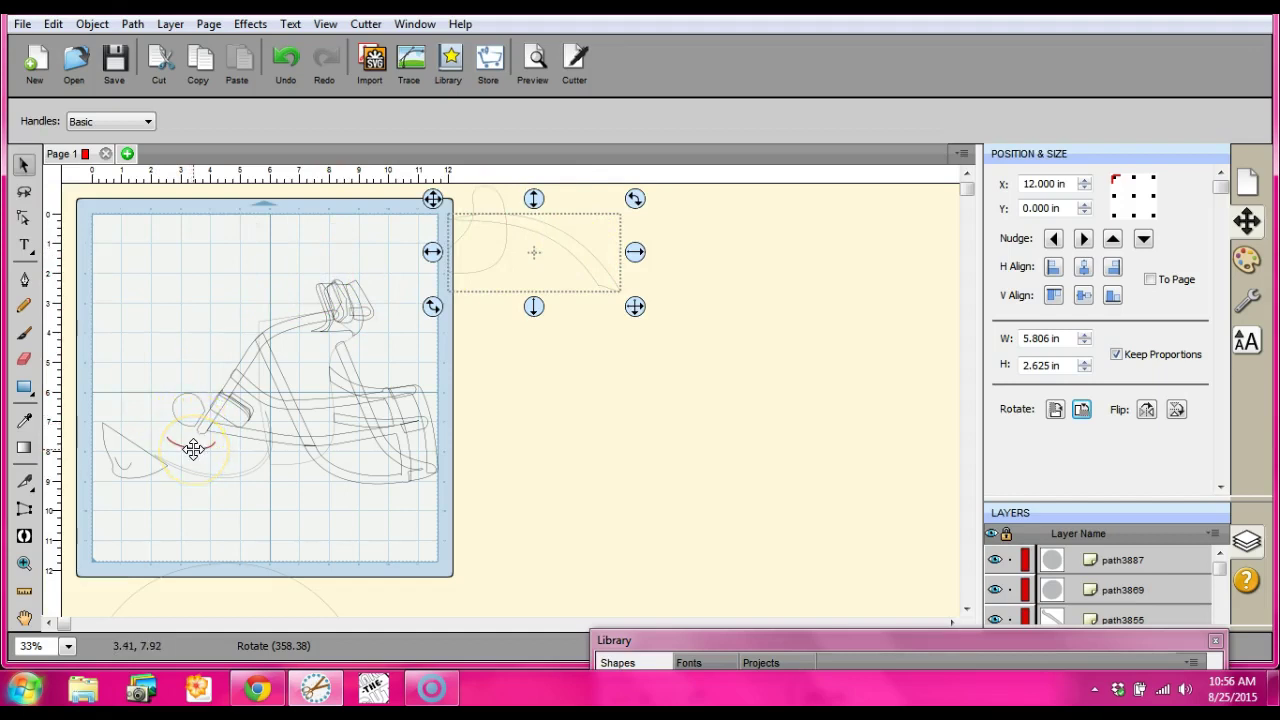
Step: Delete the small curved line below the ear hole circle
click(193, 447)
right_click(193, 445)
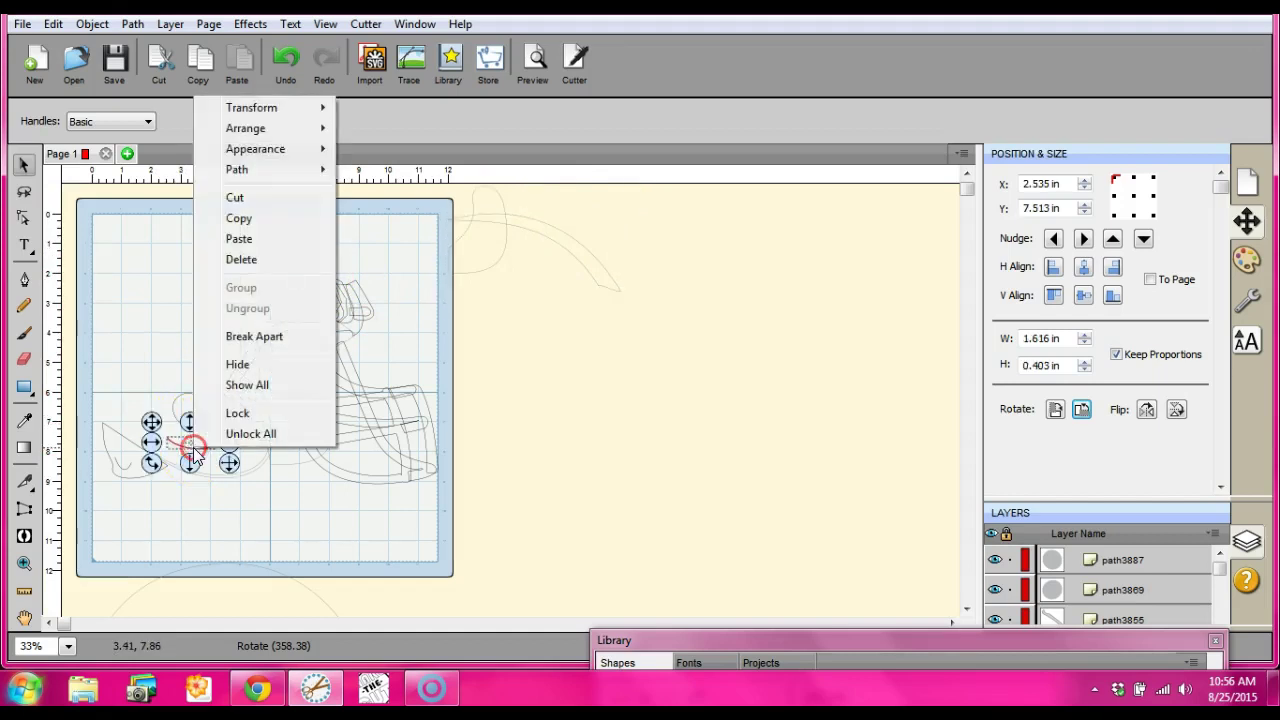
click(244, 260)
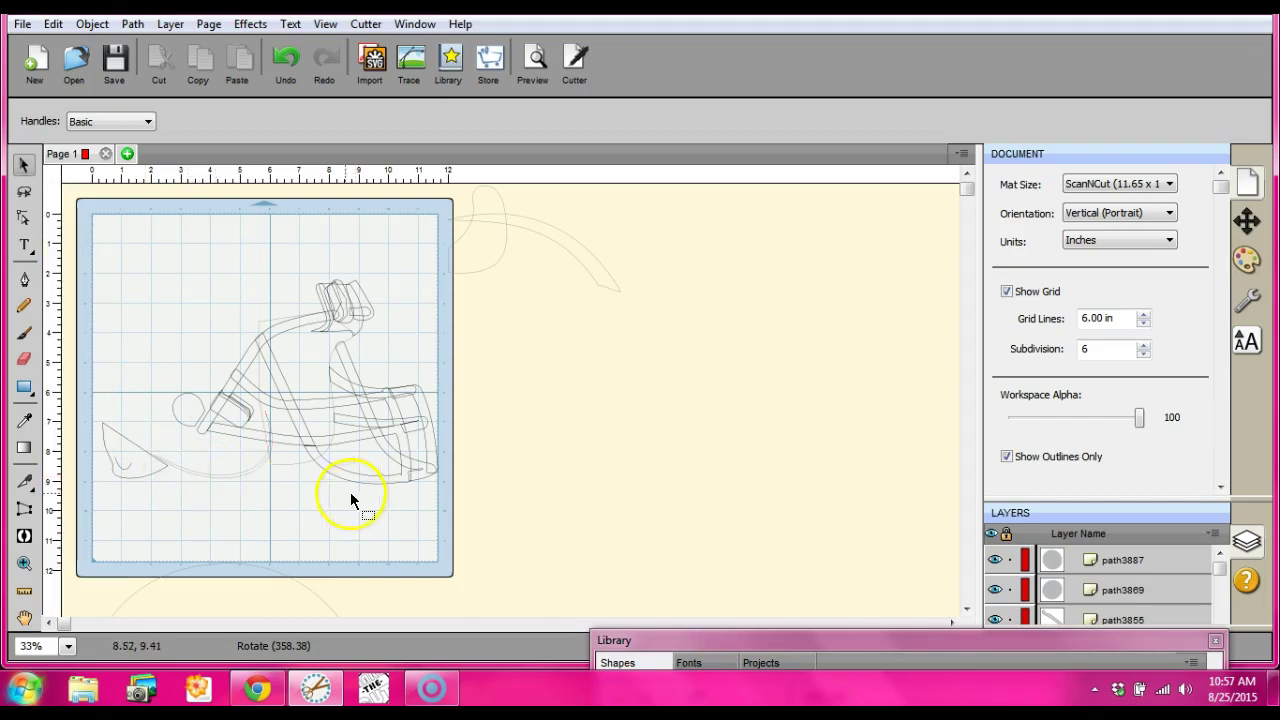
Step: Move the large interior shape behind the face mask off the mat to its right, keeping its height on the page
click(295, 460)
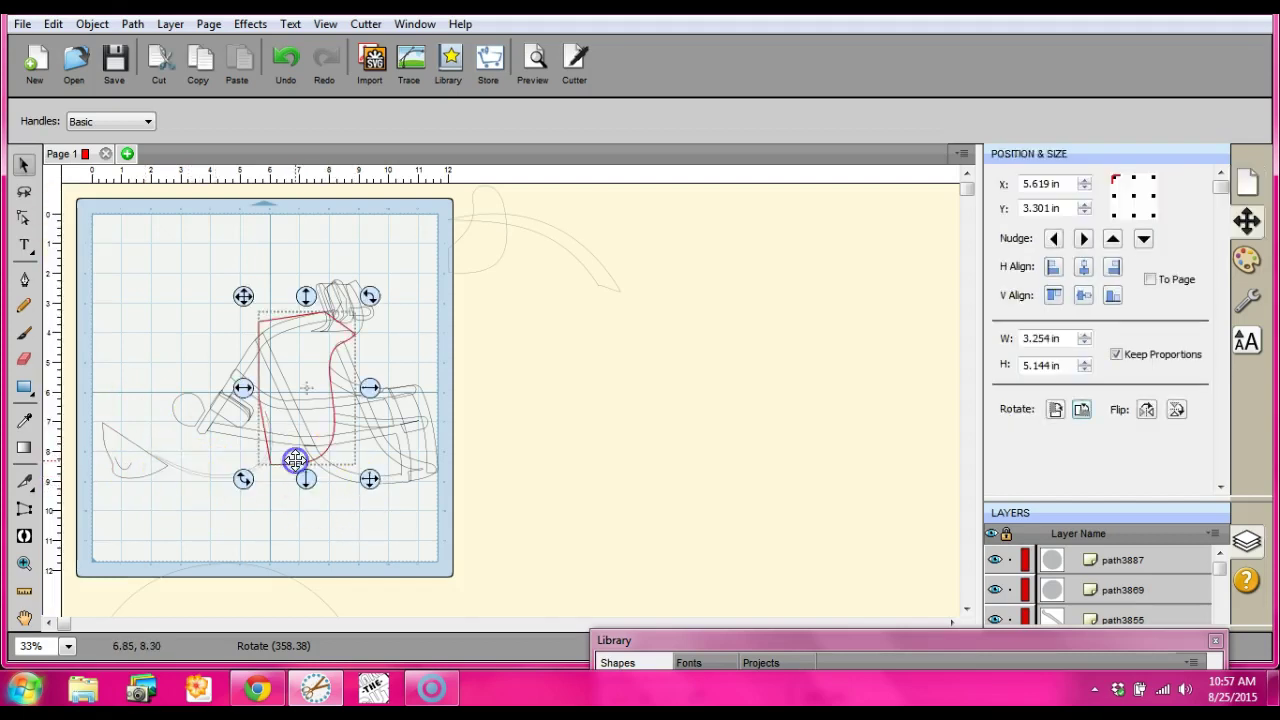
click(305, 526)
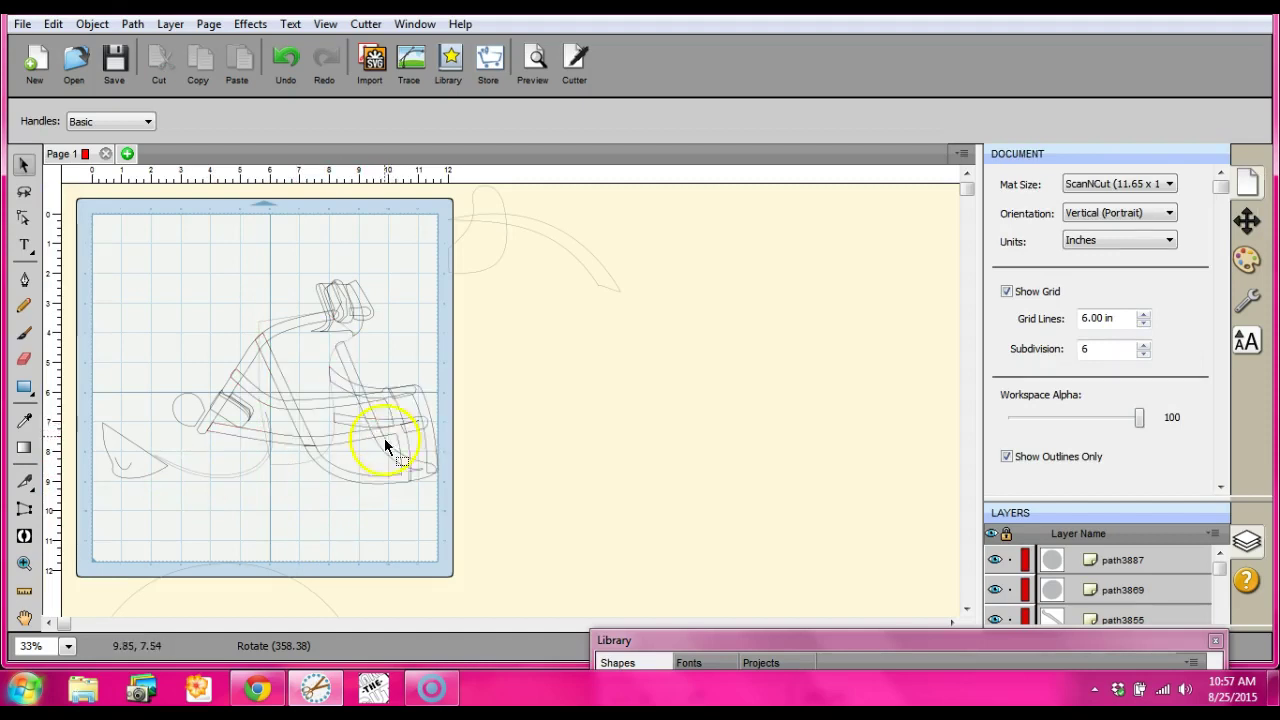
click(297, 362)
drag(247, 389, 543, 397)
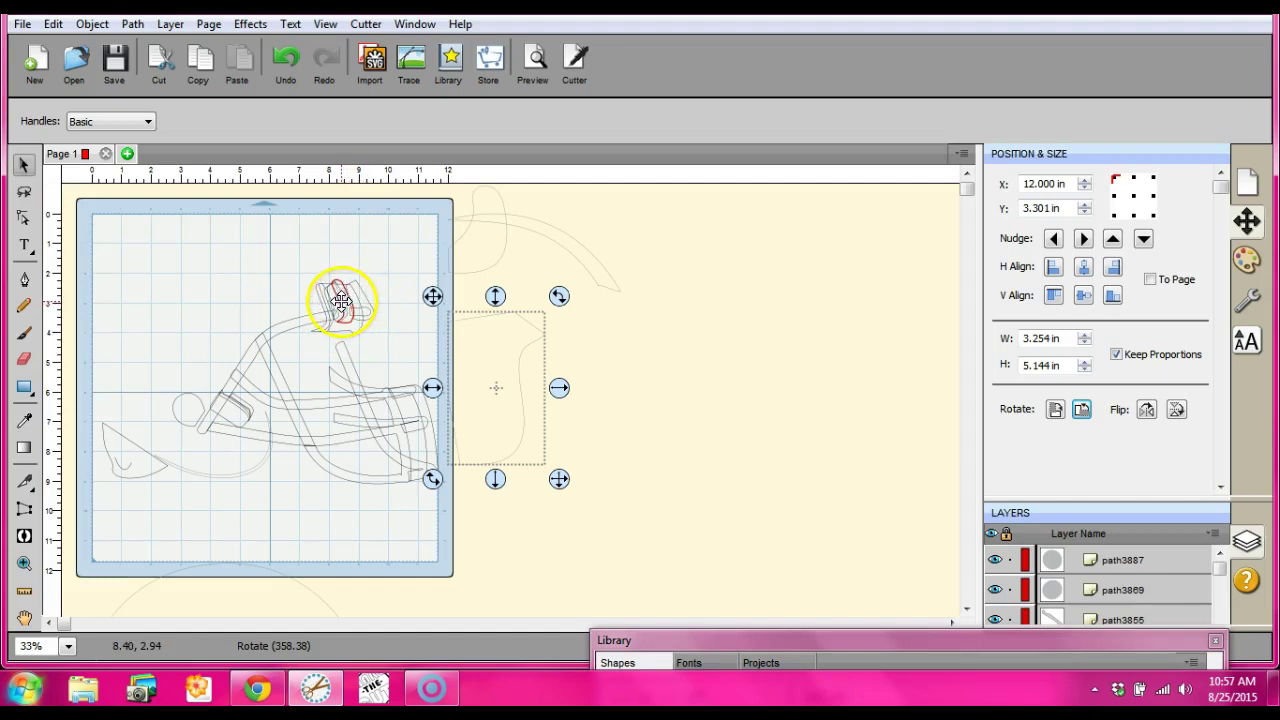
Step: Try a union of the overlapping pieces of the face mask's forehead bracket and undo it
click(297, 280)
drag(352, 333, 366, 338)
click(131, 24)
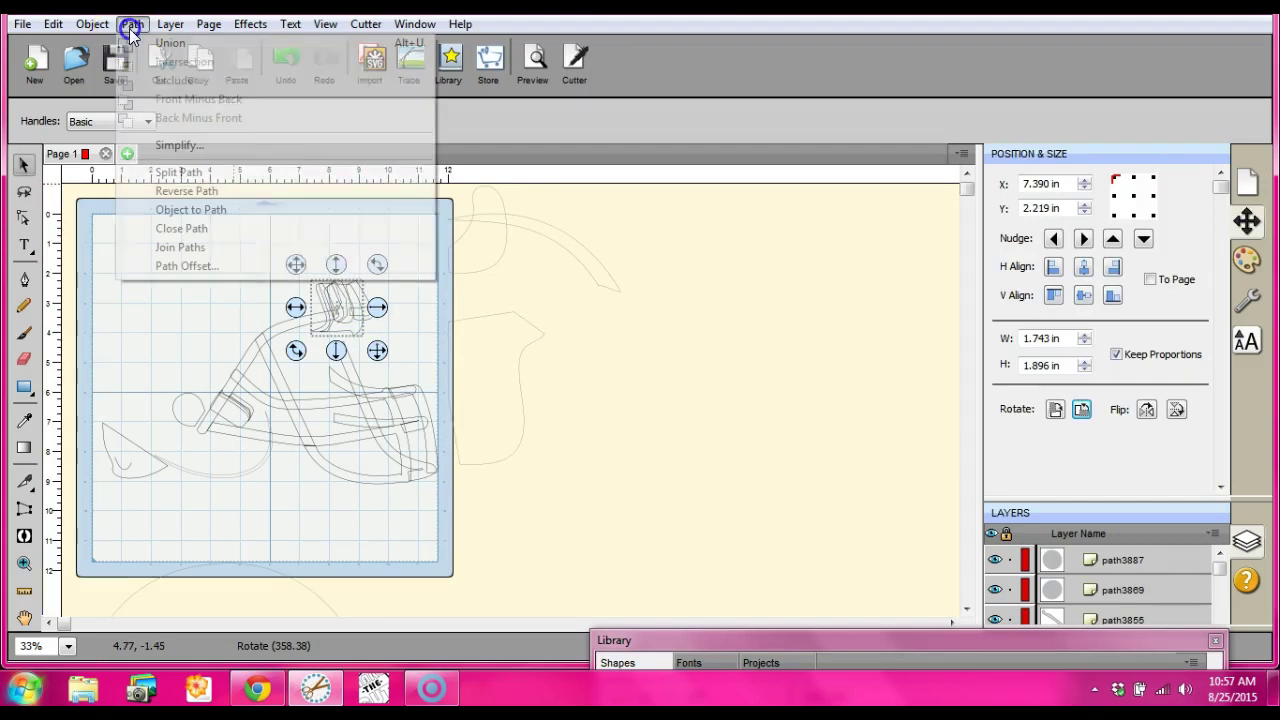
click(155, 45)
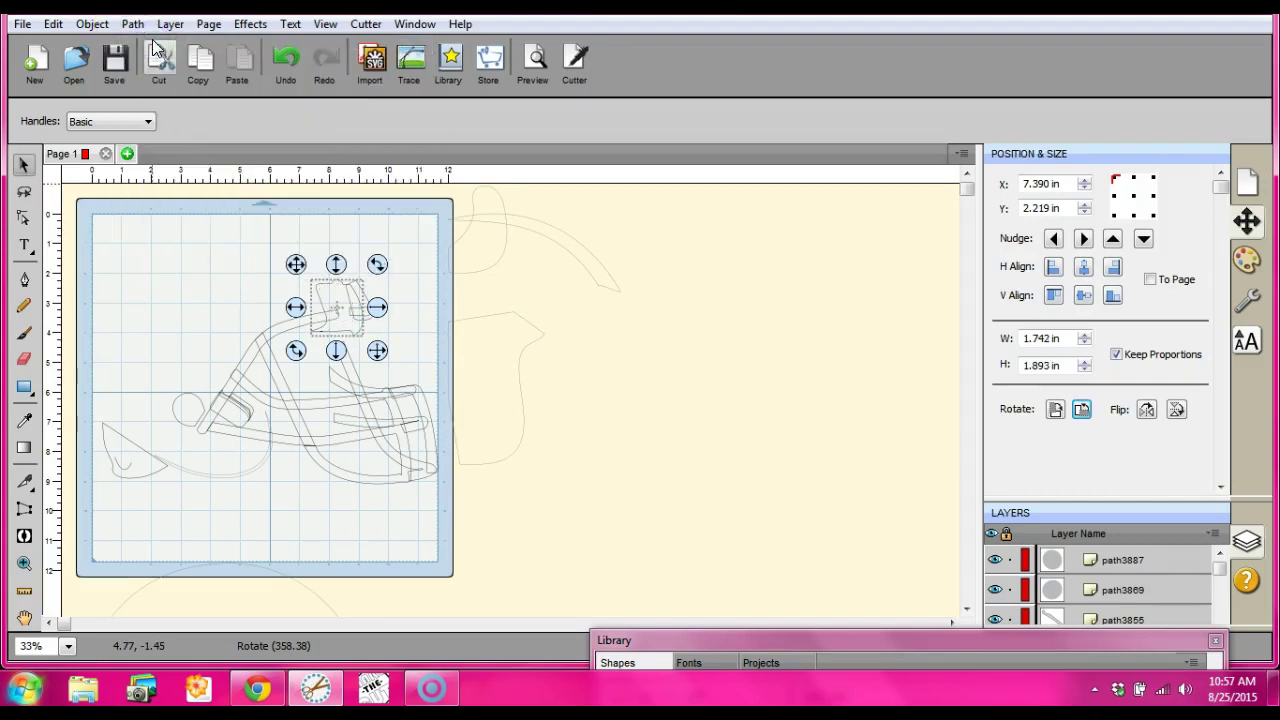
click(281, 55)
click(319, 238)
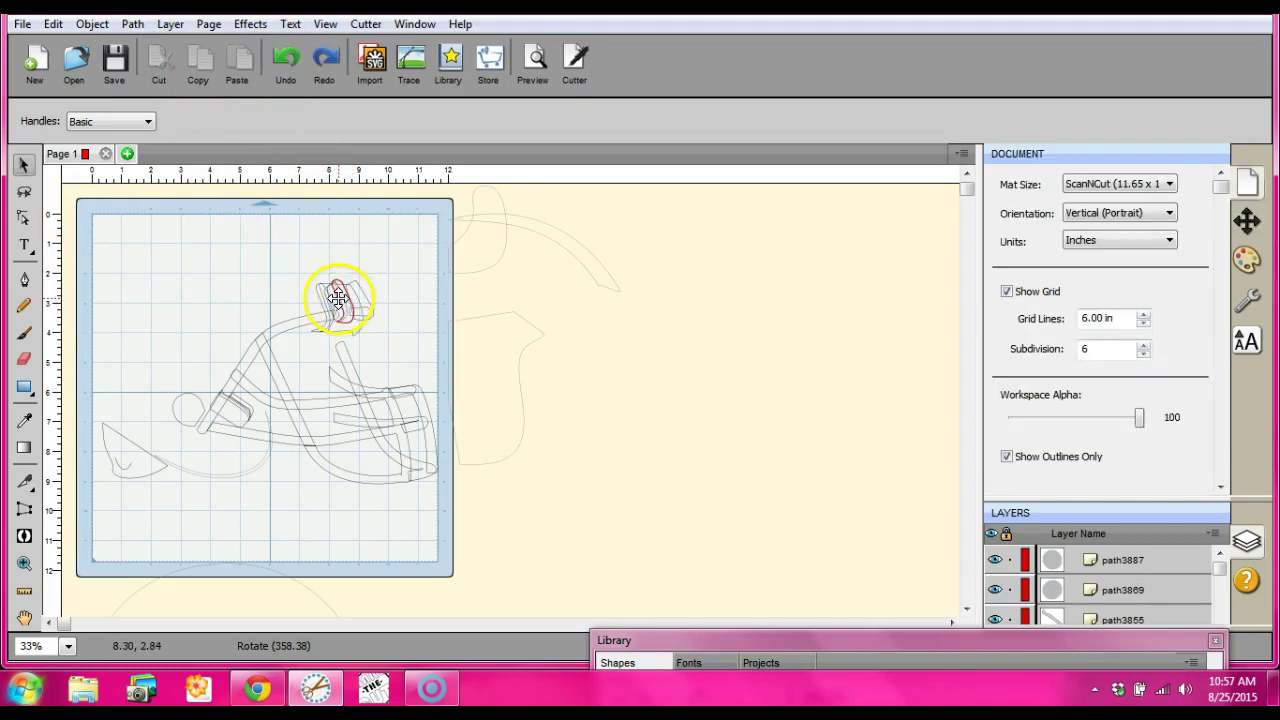
mouse_move(343, 295)
mouse_down()
mouse_move(317, 286)
mouse_move(340, 299)
mouse_move(326, 295)
mouse_up()
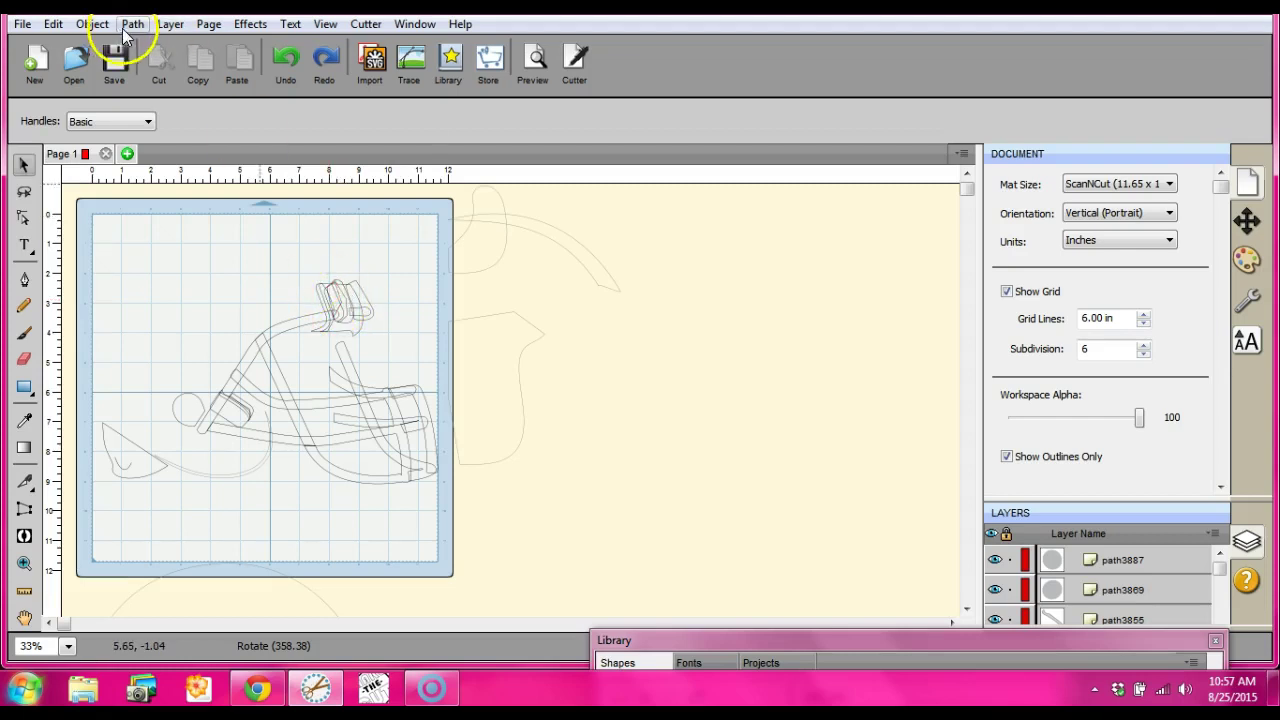
click(128, 26)
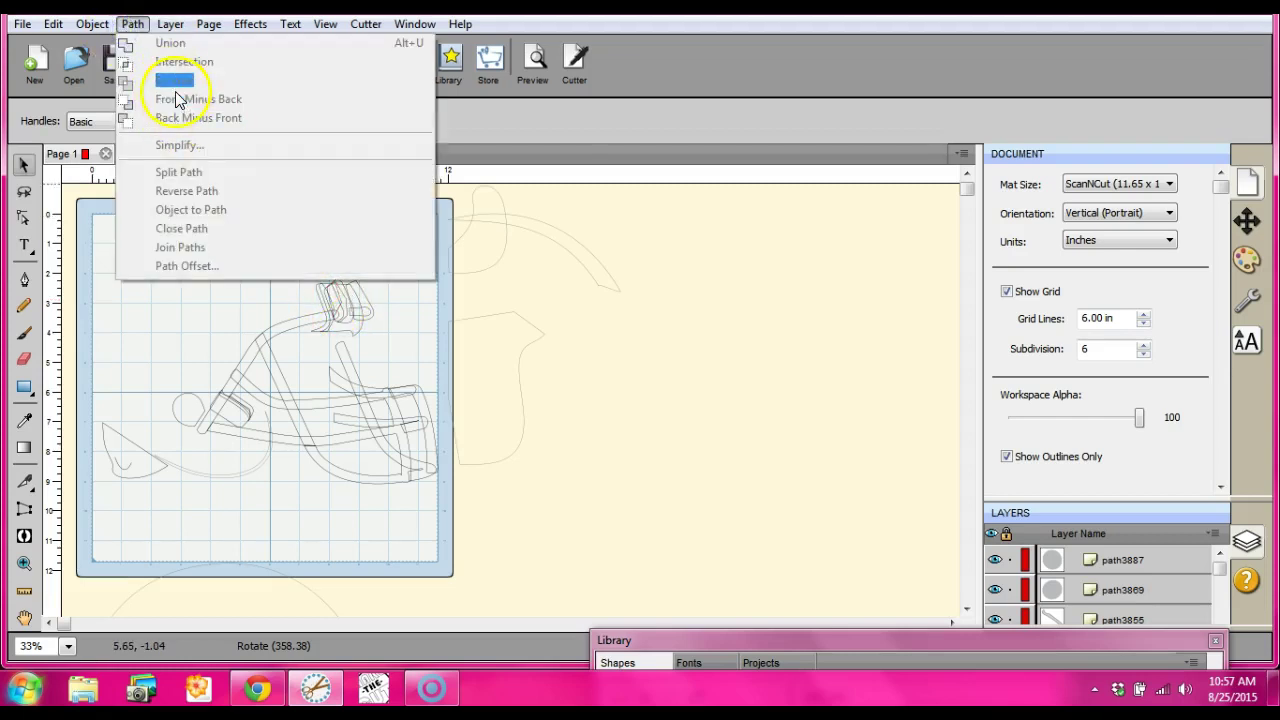
click(495, 125)
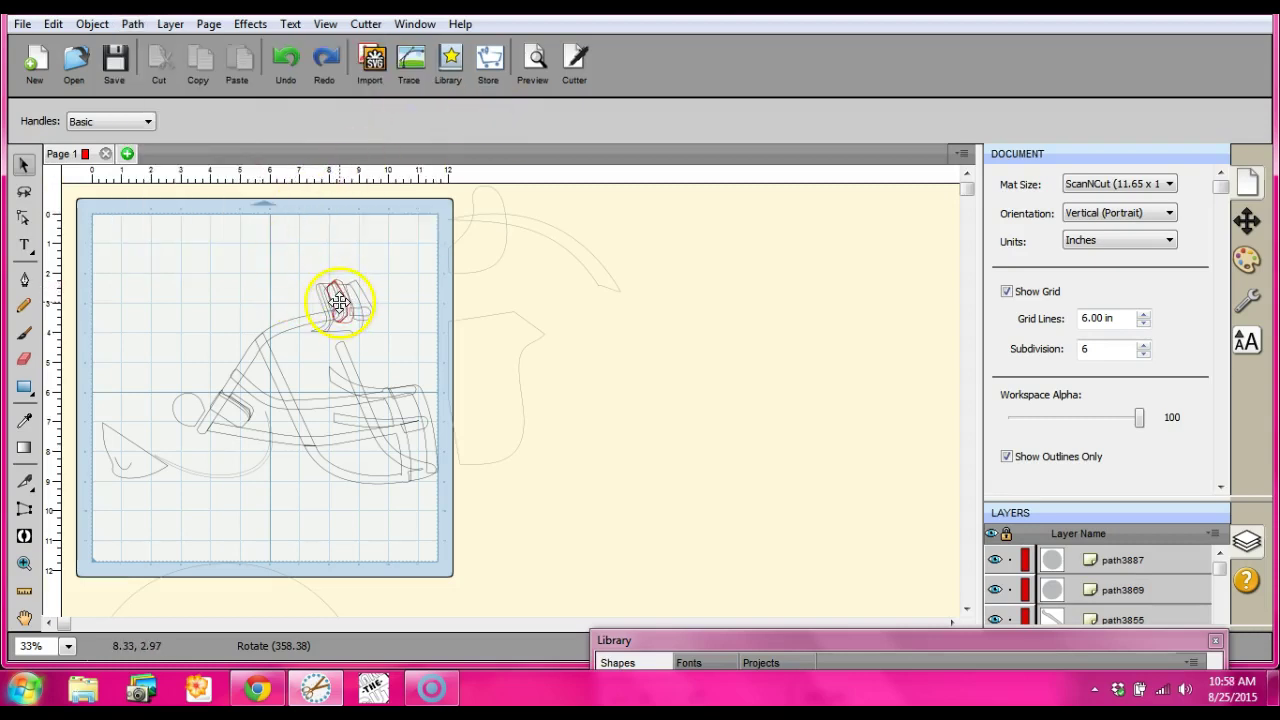
drag(314, 262, 357, 324)
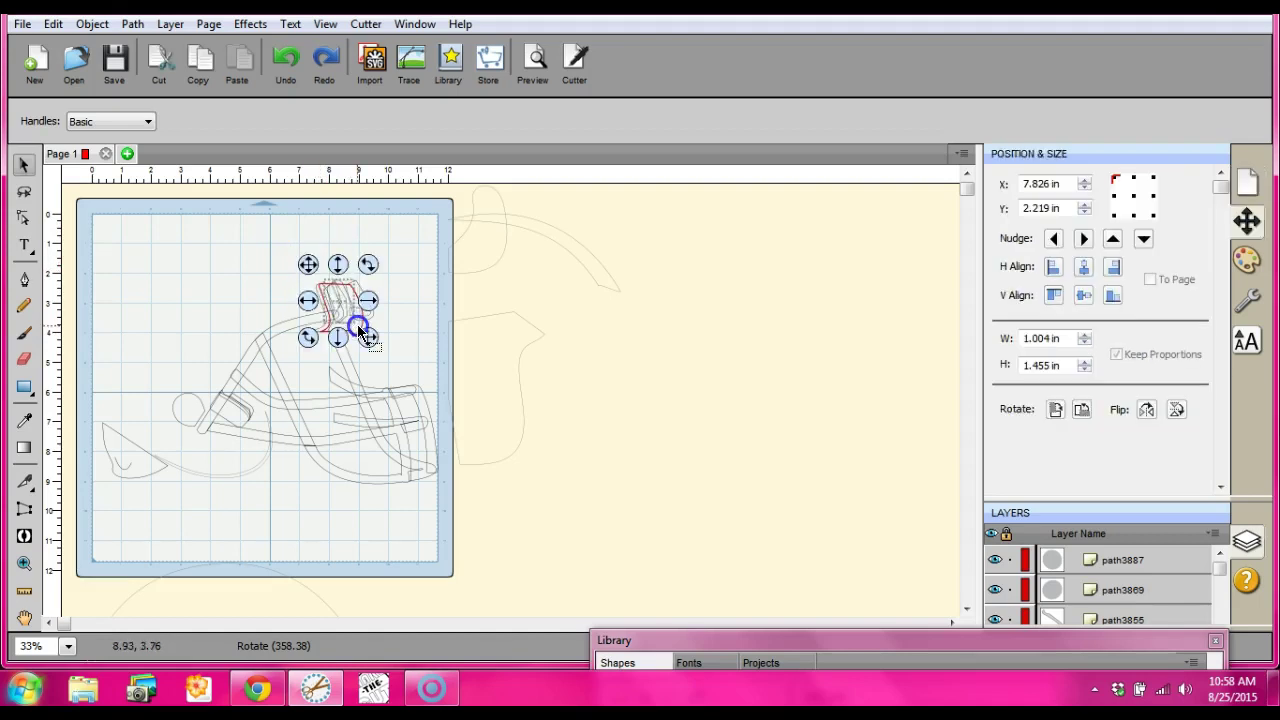
click(132, 23)
click(168, 295)
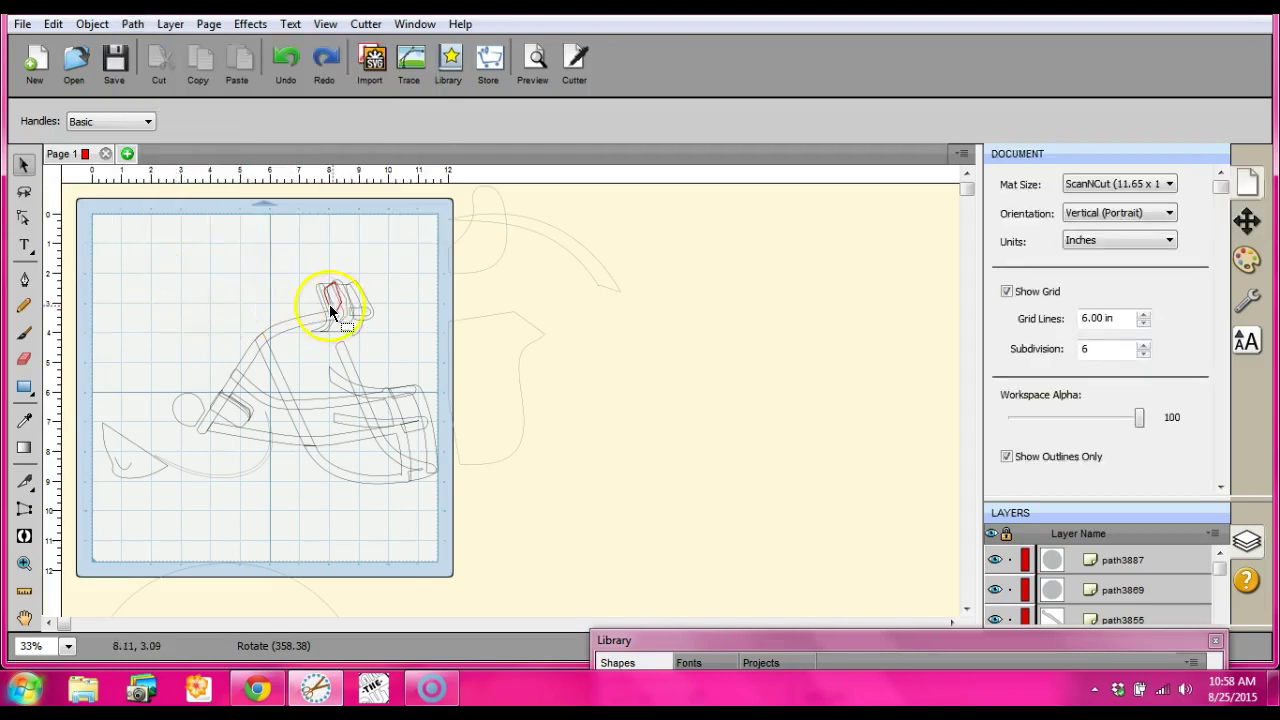
Step: Select all the forehead bracket pieces and move them off the mat to its right, keeping their height on the page
drag(296, 270, 390, 358)
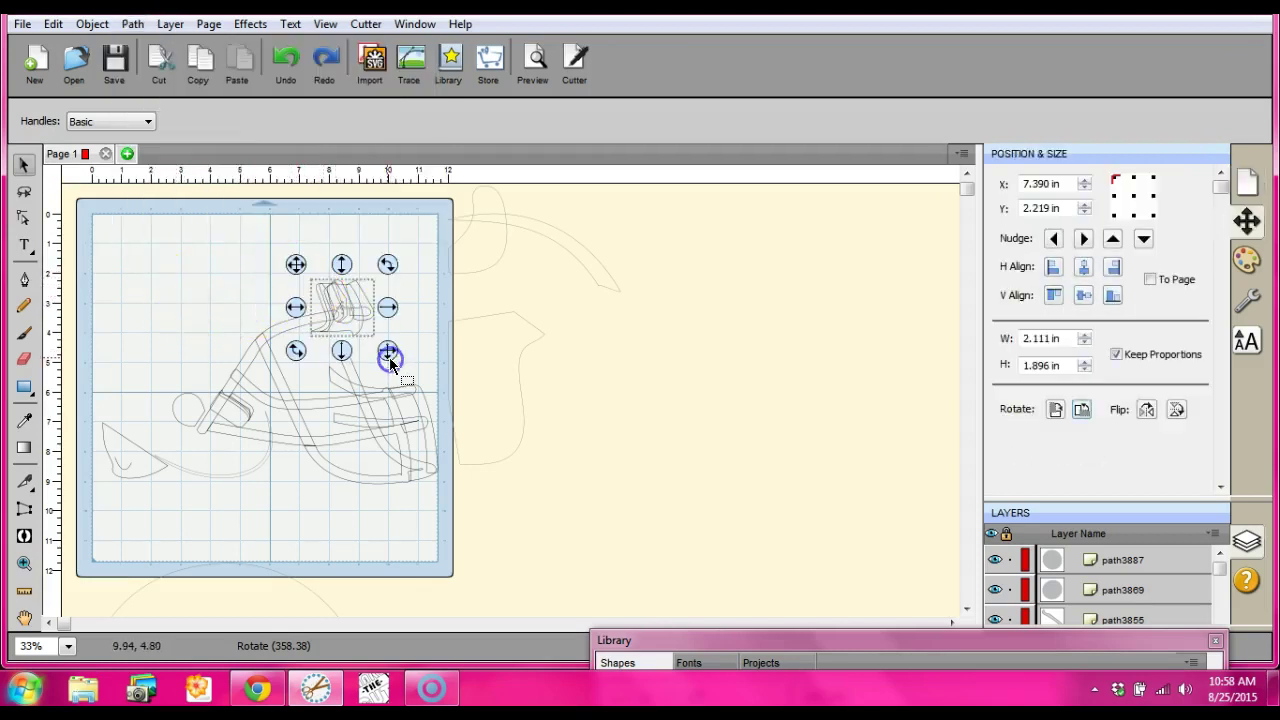
drag(300, 300, 443, 318)
Step: Try a union of all the face mask bars together with the side clip pieces near the ear hole circle, and undo it
drag(168, 247, 450, 507)
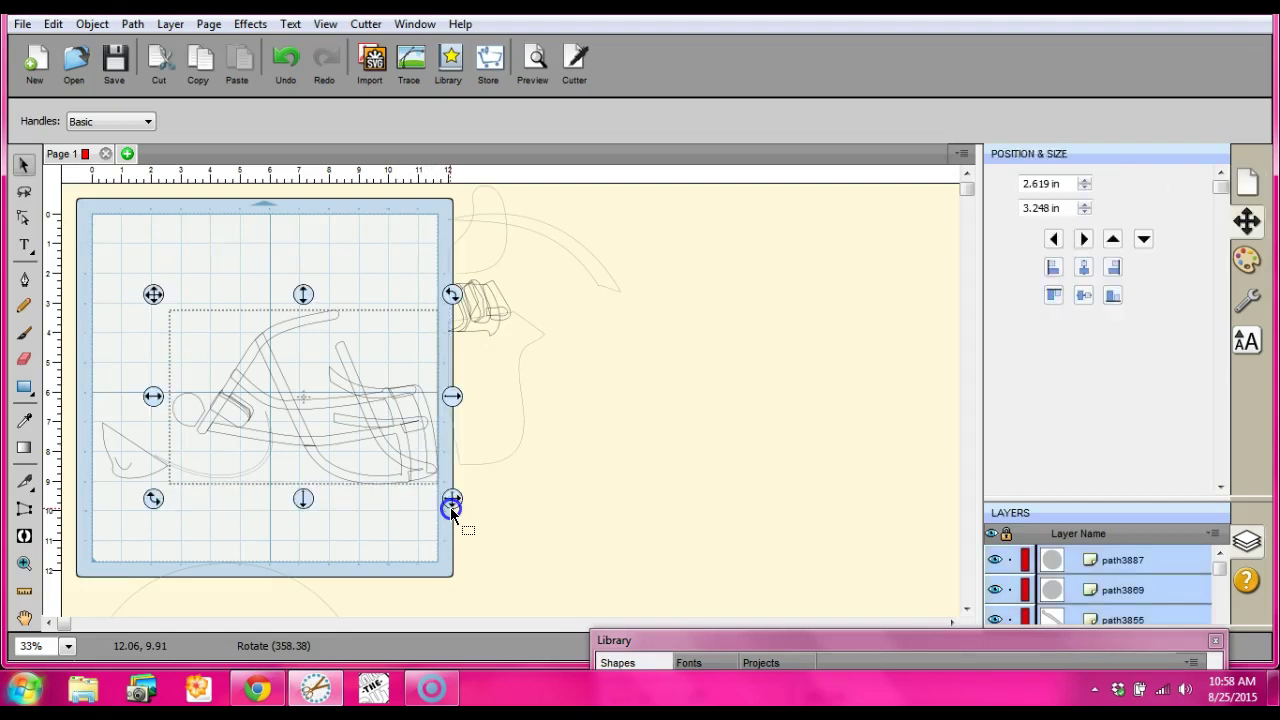
click(217, 222)
drag(189, 246, 449, 499)
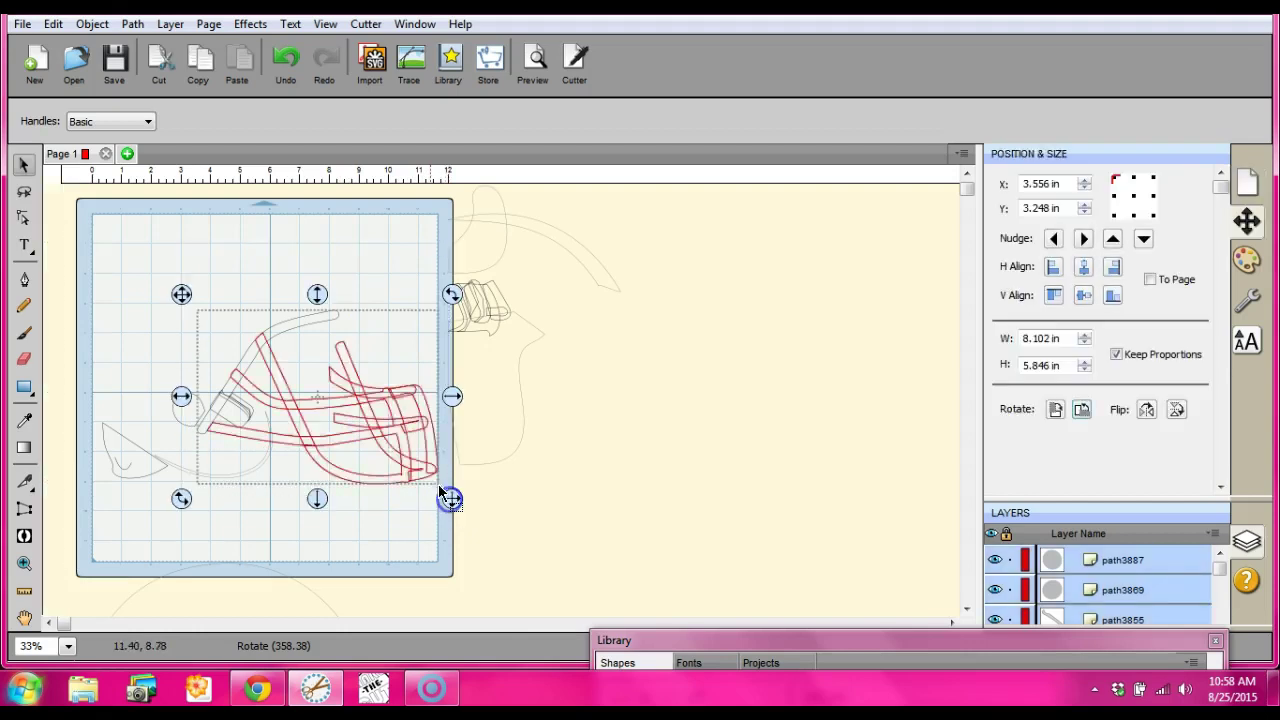
click(133, 24)
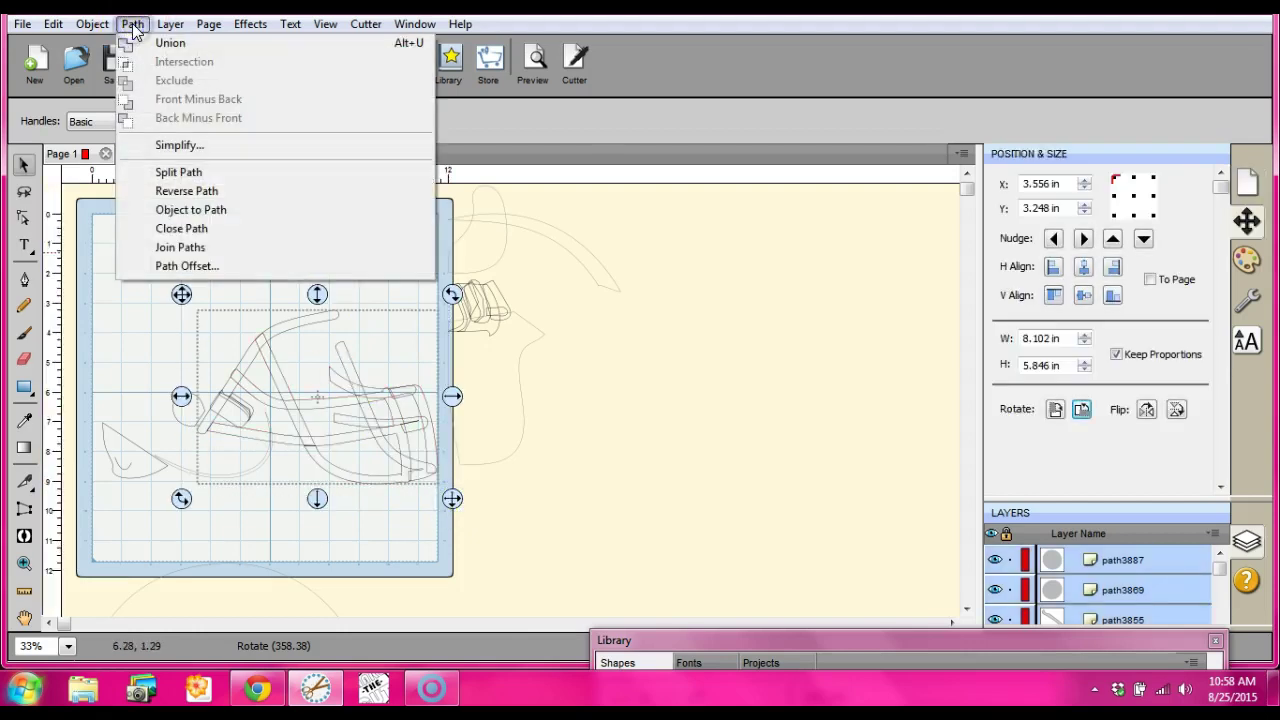
click(163, 44)
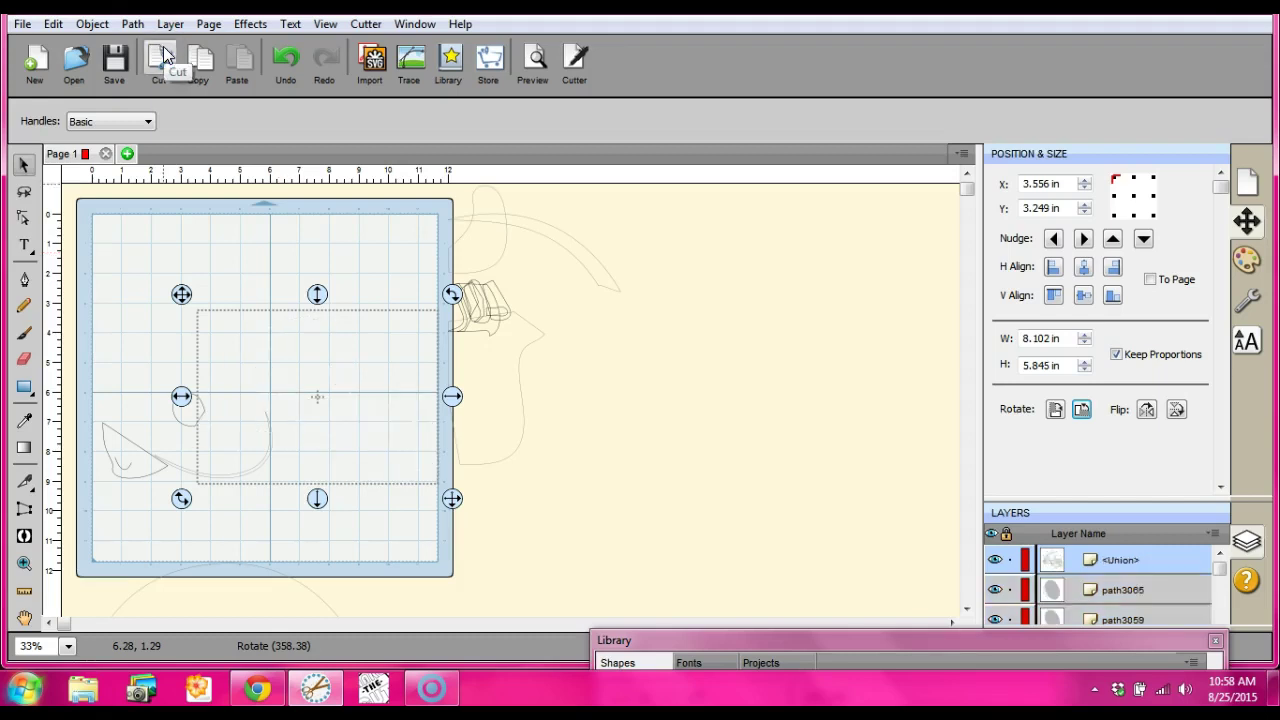
click(286, 57)
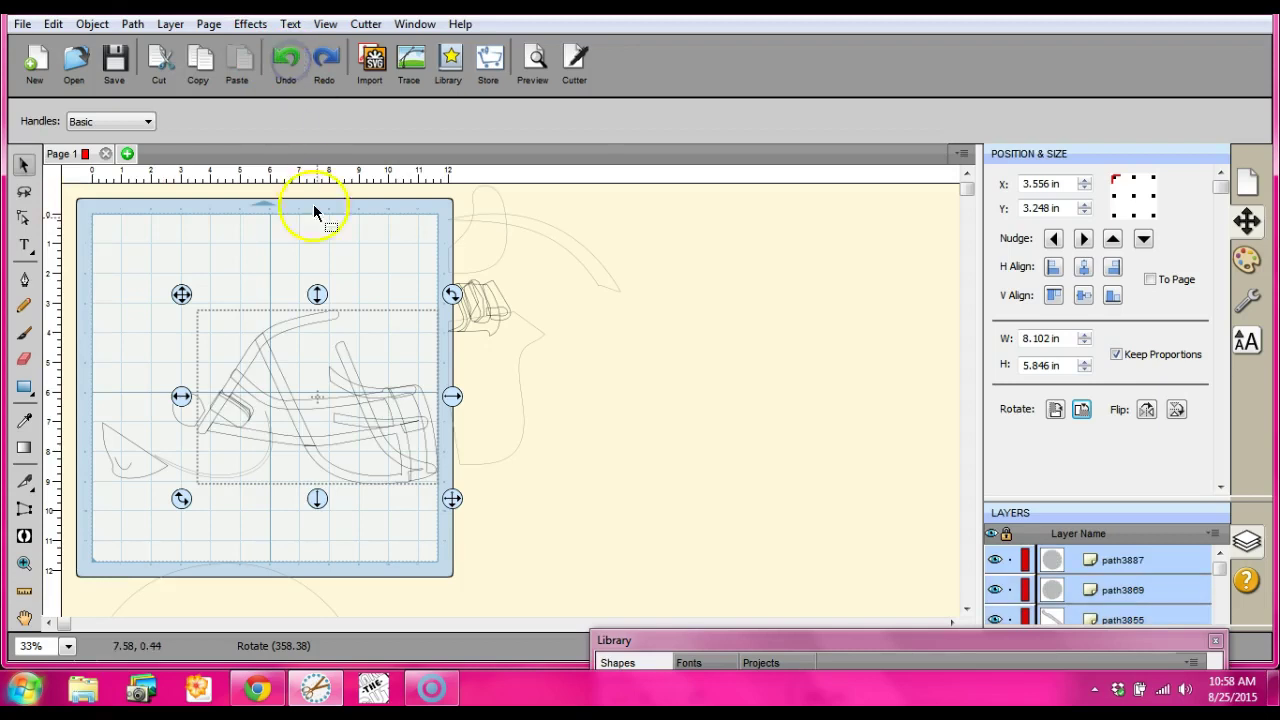
click(243, 238)
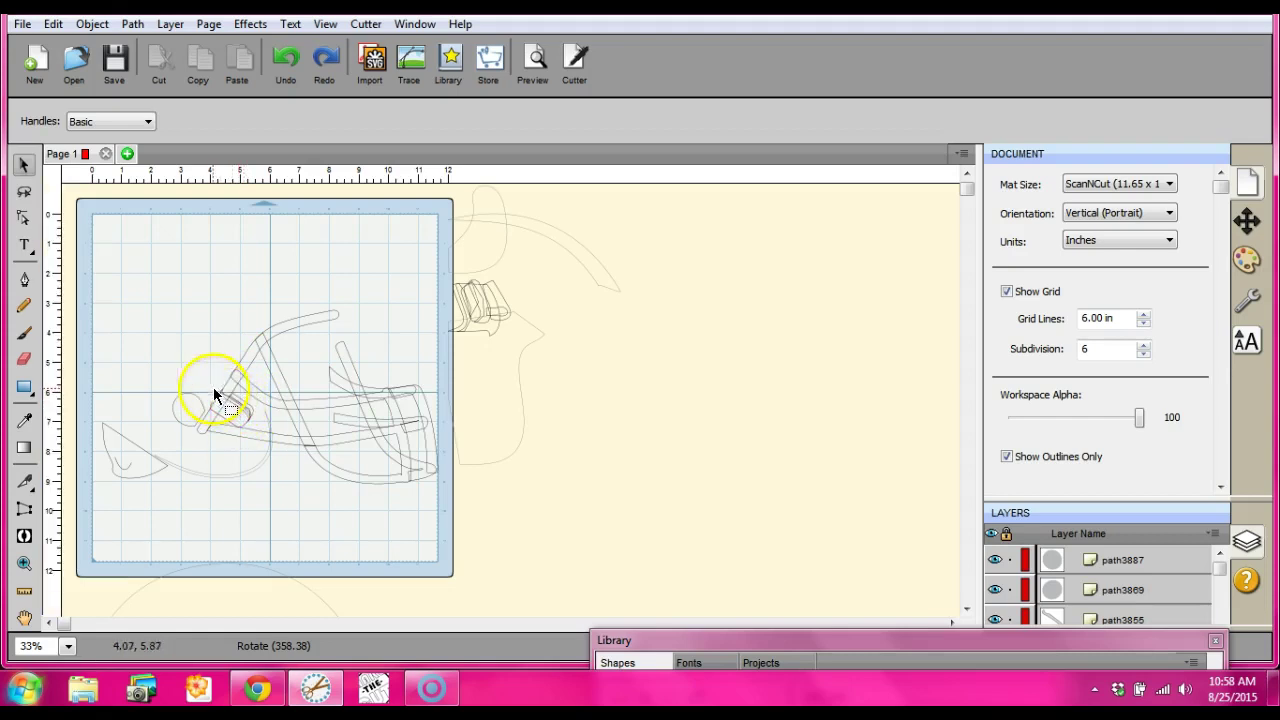
Step: Unite the overlapping pieces of the side clip beside the ear hole circle into one shape
drag(197, 376, 264, 433)
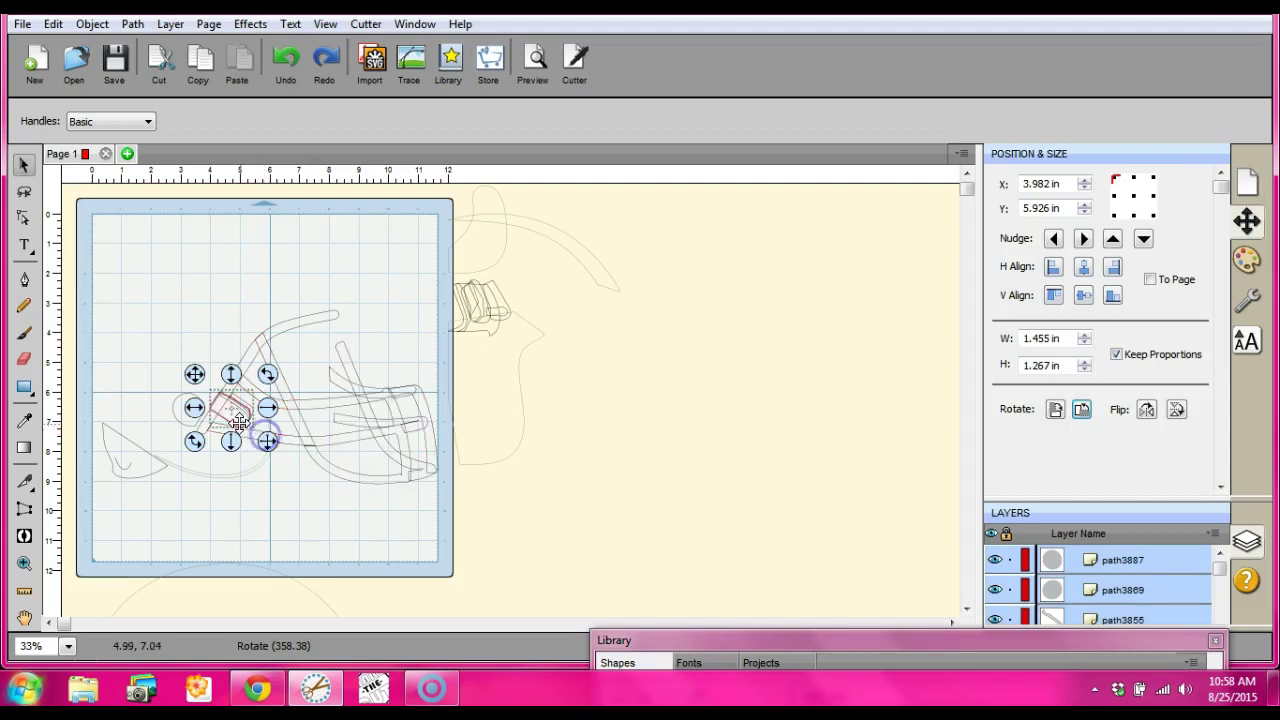
click(132, 24)
click(167, 43)
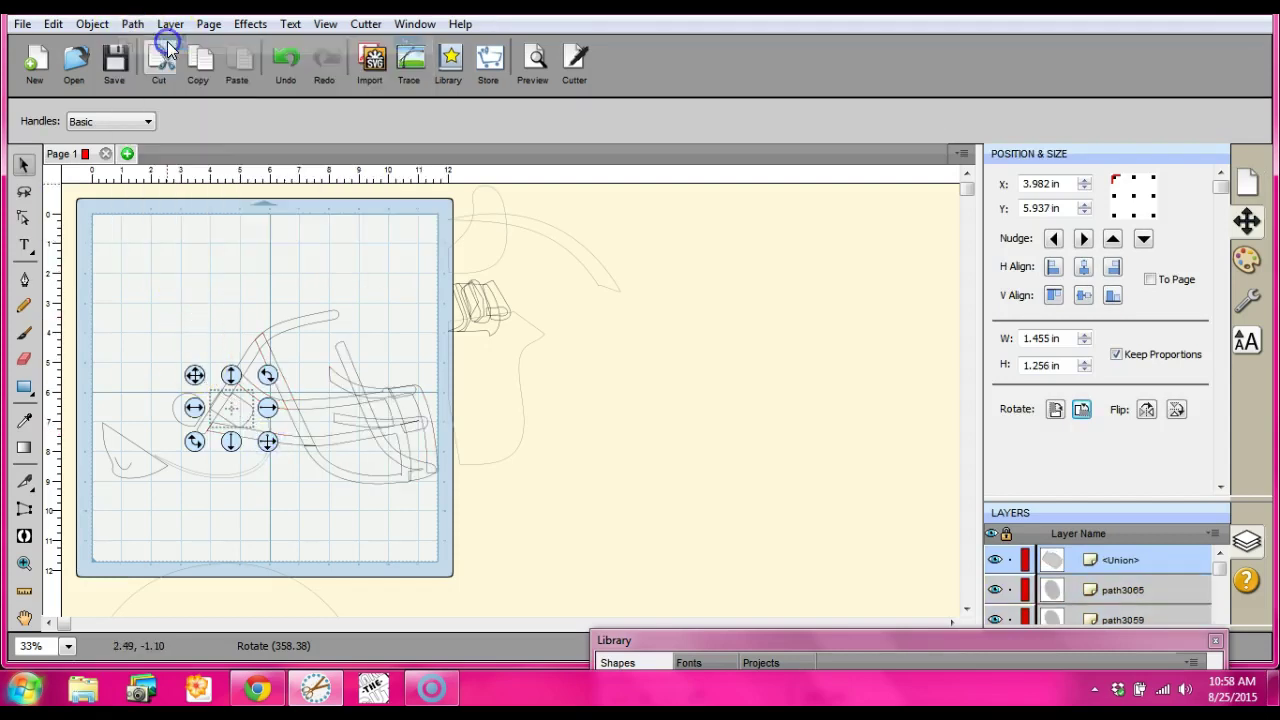
click(219, 322)
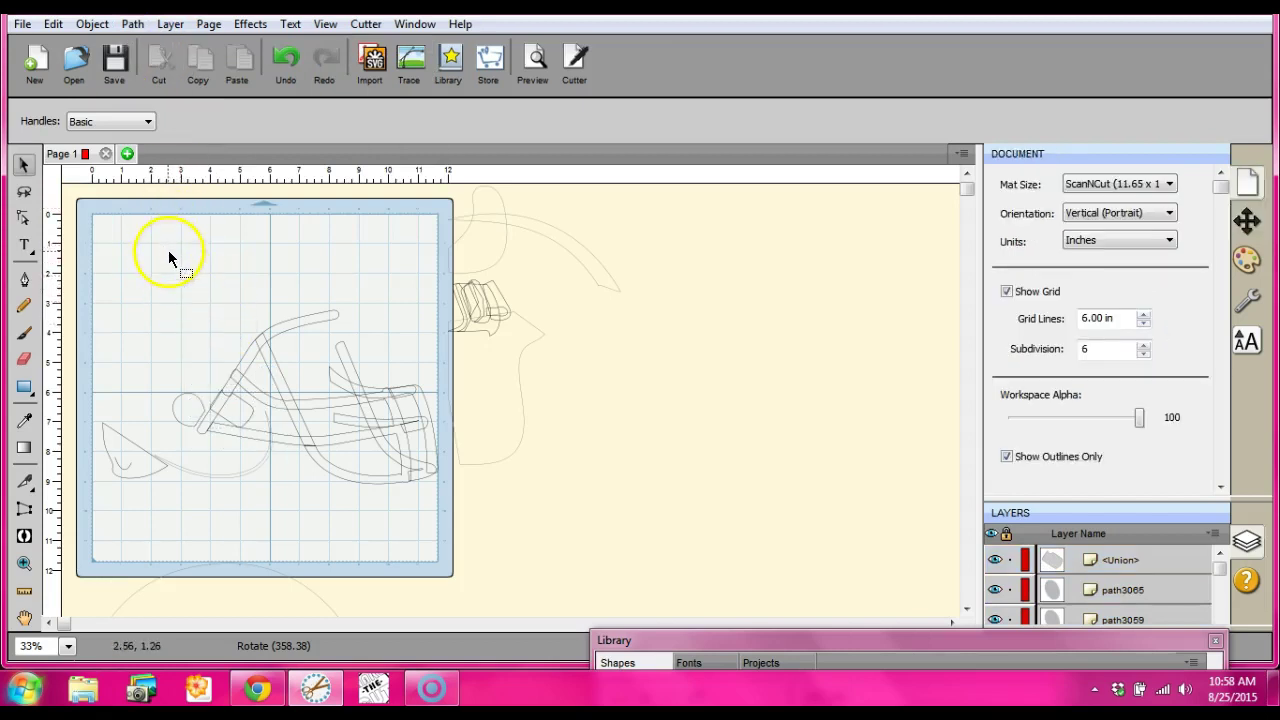
Step: Try a union of the face mask bars with the united side clip and undo it
drag(232, 263, 454, 497)
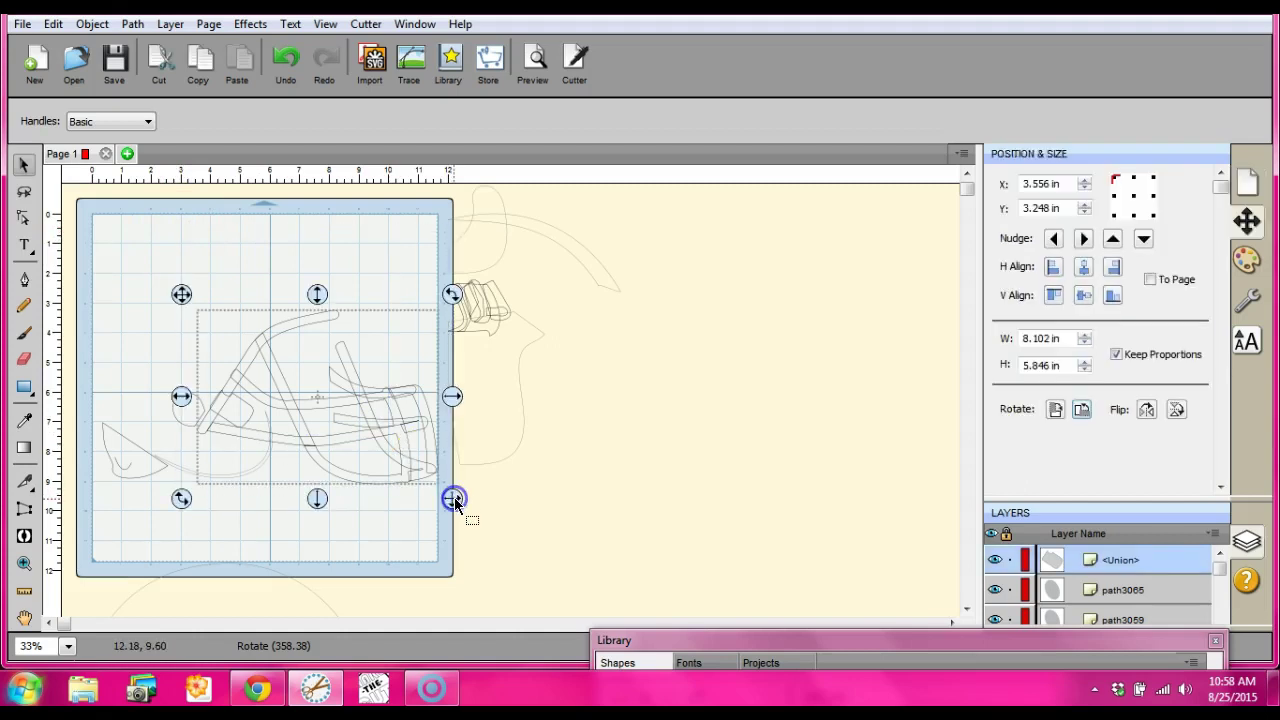
click(132, 25)
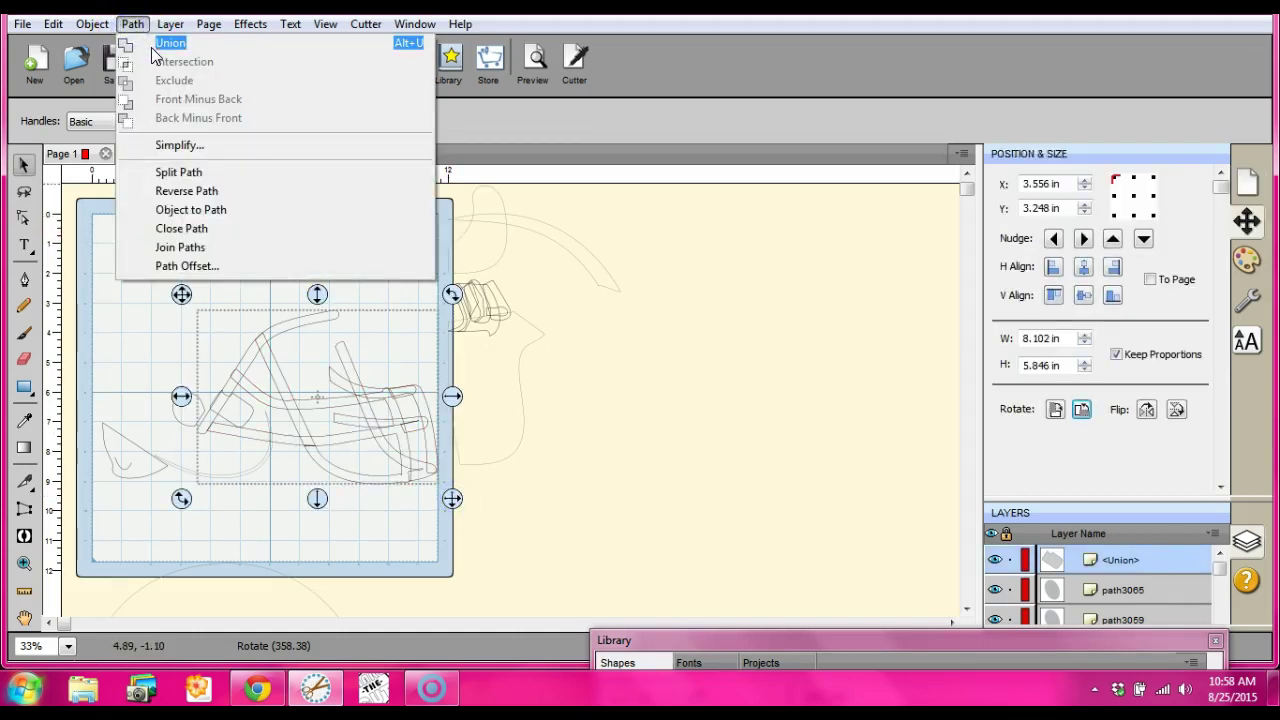
click(155, 45)
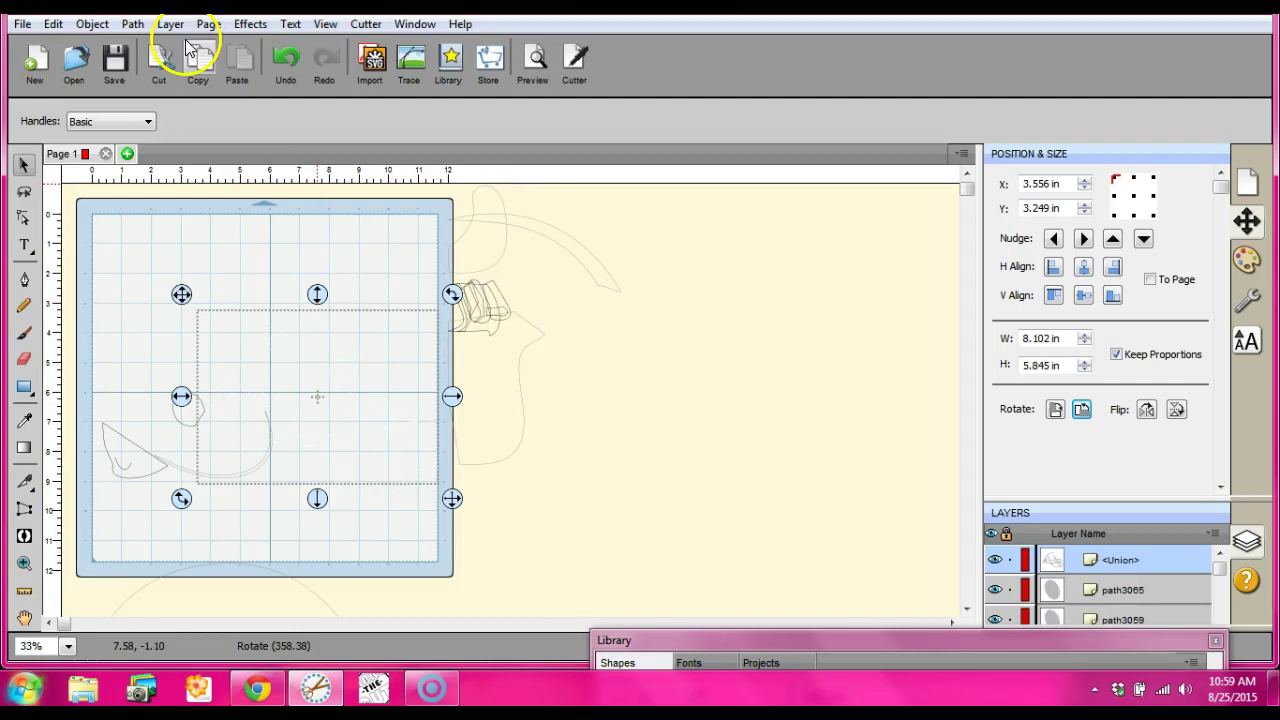
click(285, 60)
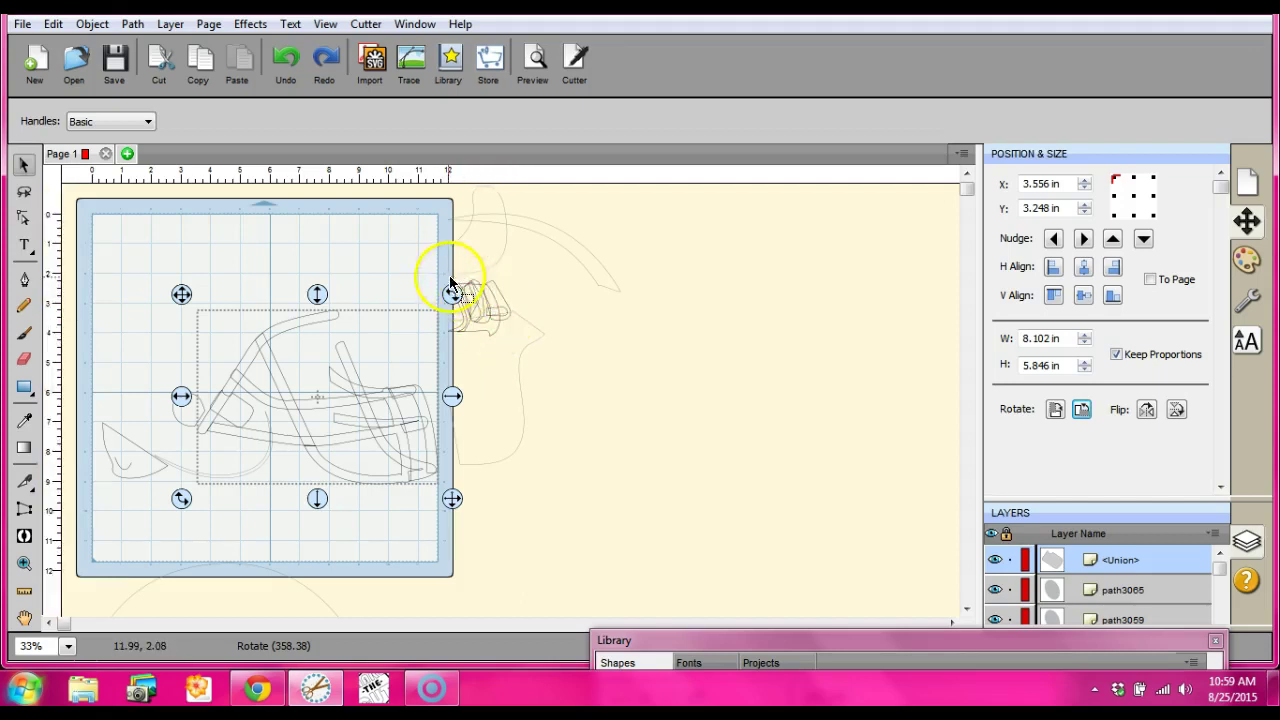
Step: Unite the forehead bracket pieces beside the mat and move the resulting outline to the mat's top edge, above the face mask
drag(436, 268, 510, 337)
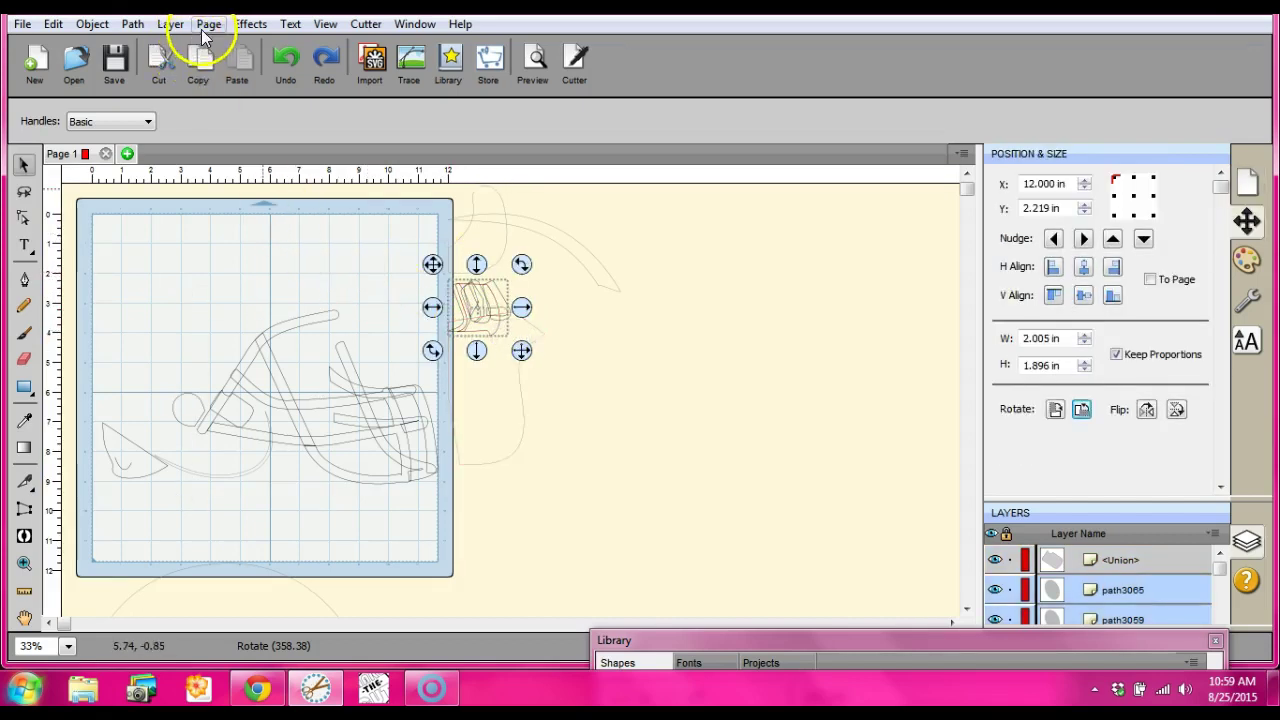
click(133, 23)
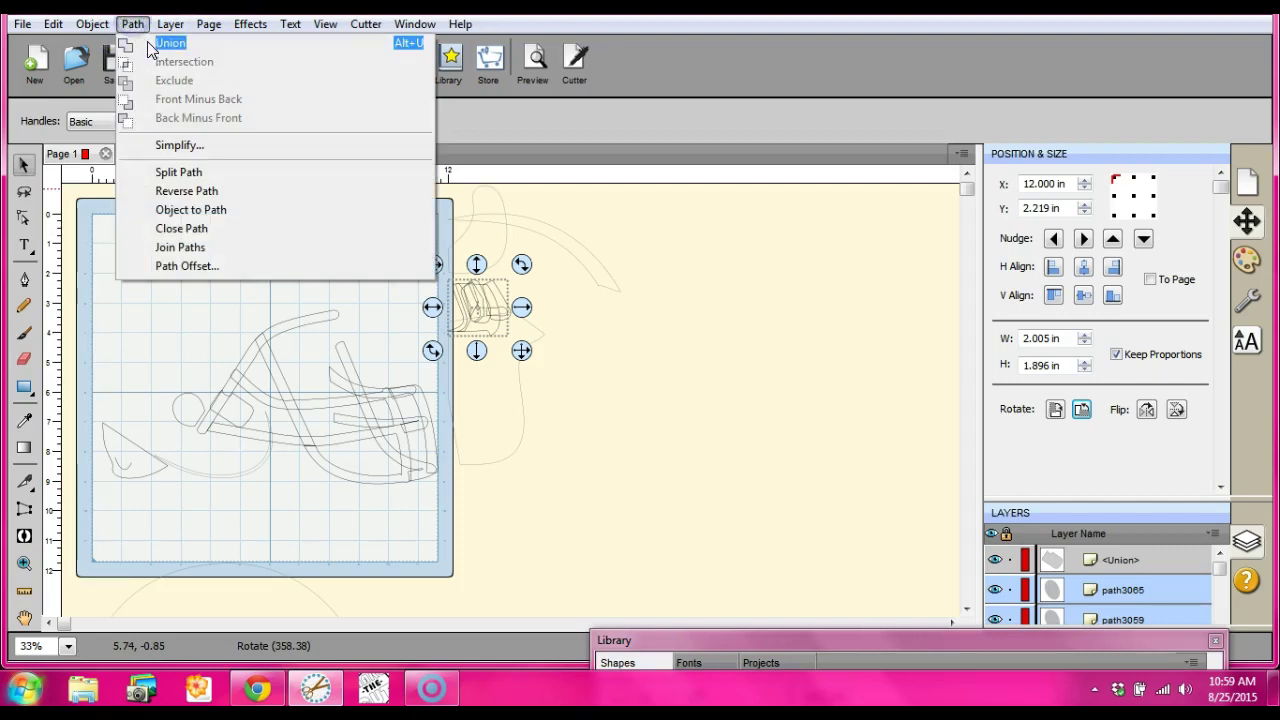
click(168, 43)
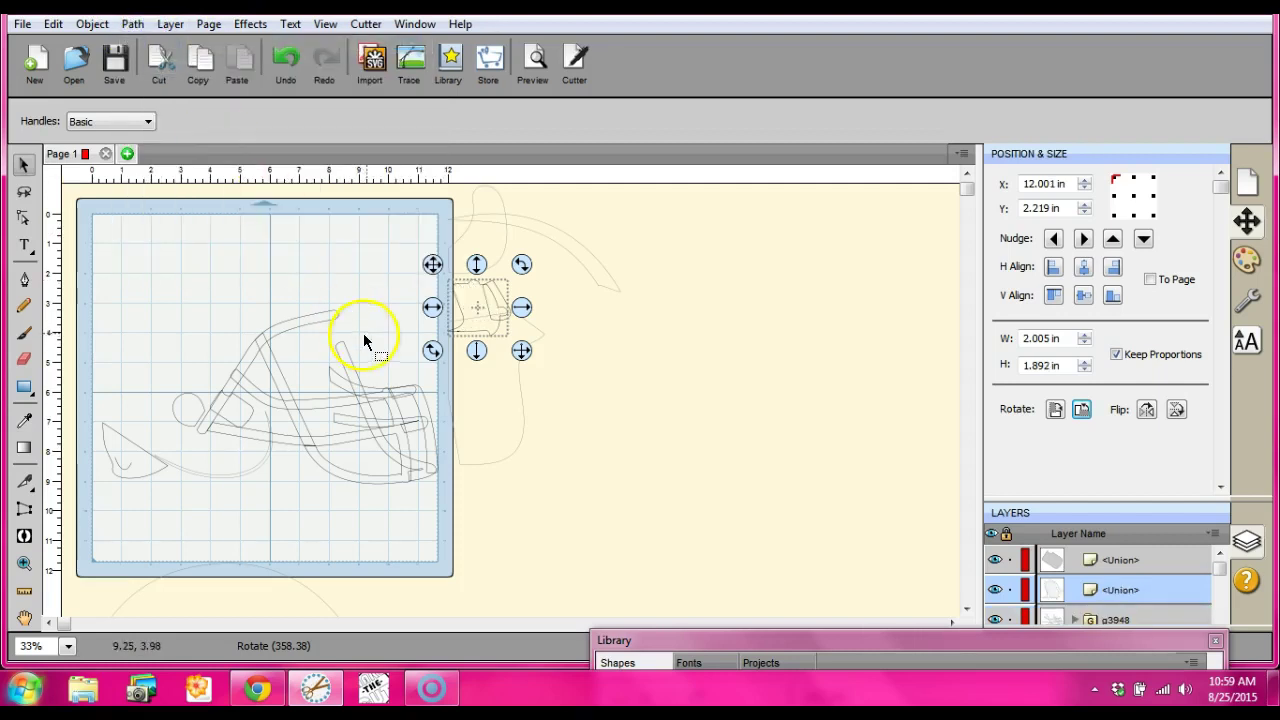
drag(466, 312, 320, 247)
drag(376, 284, 362, 252)
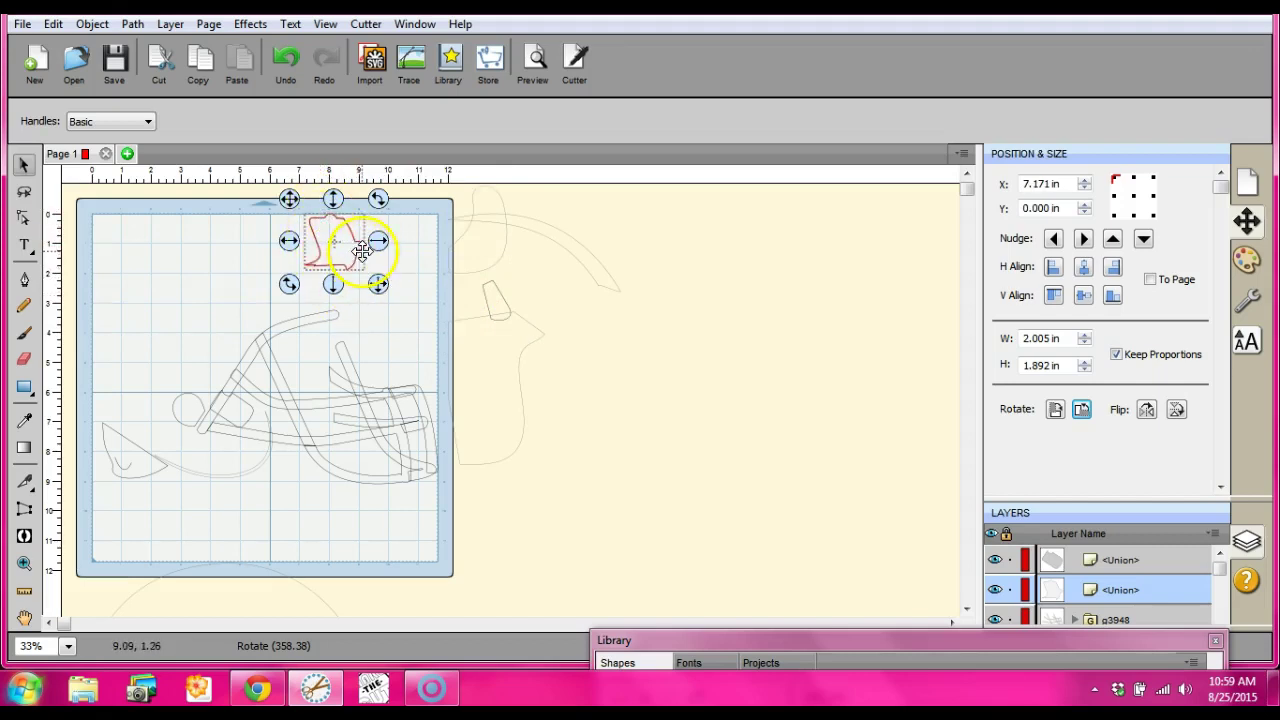
Step: Delete the small tapered bracket piece left over to the right of the mat
click(491, 297)
right_click(497, 299)
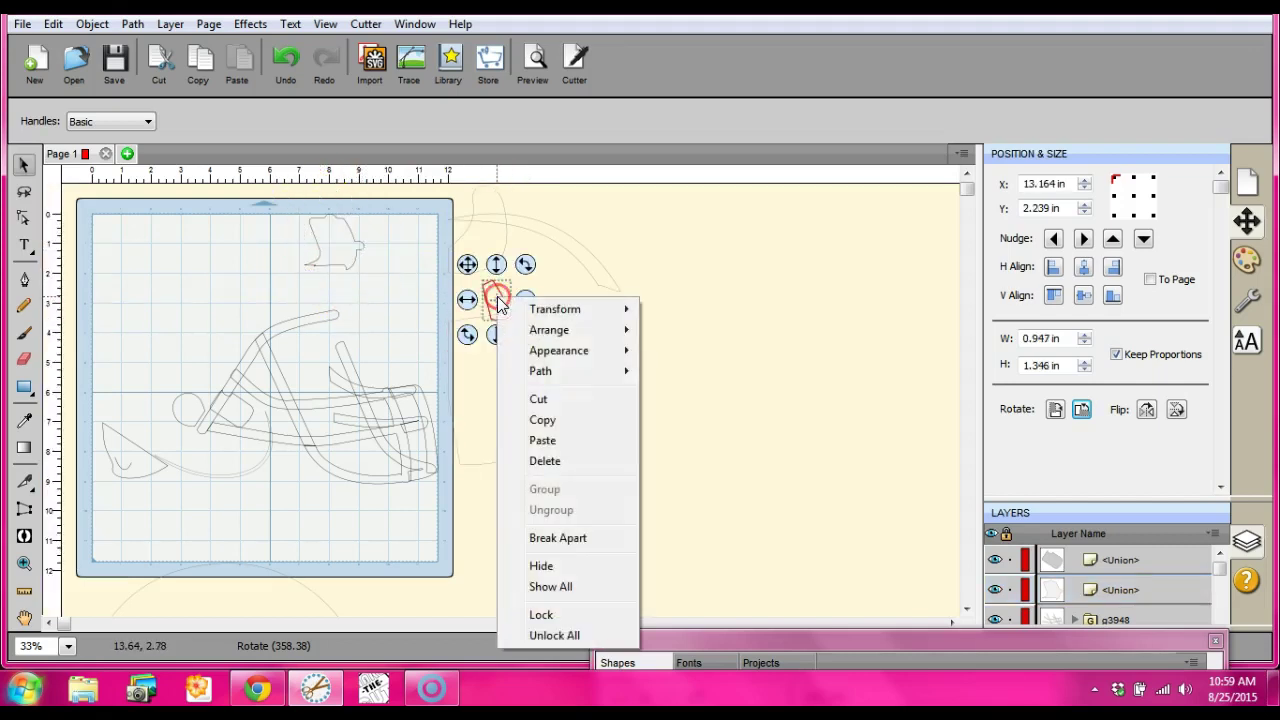
click(580, 462)
click(322, 230)
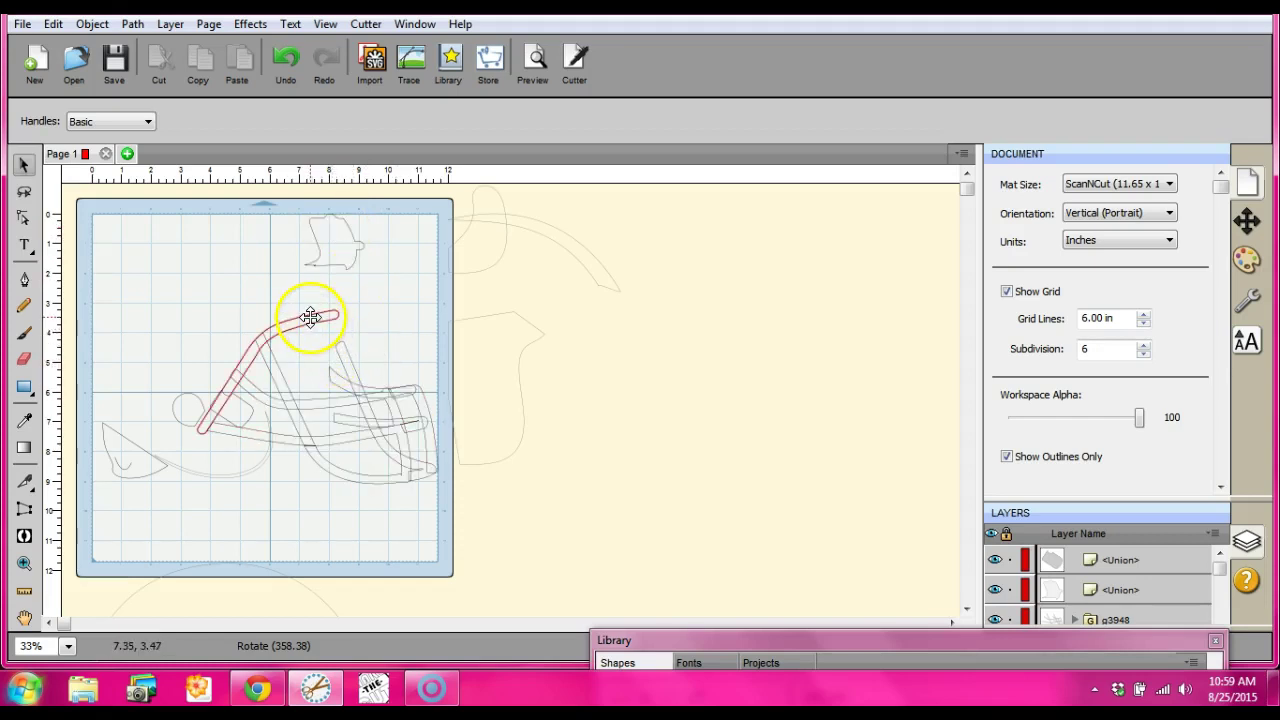
Step: Move the united side clip off the mat to its right, keeping its height on the page
click(218, 408)
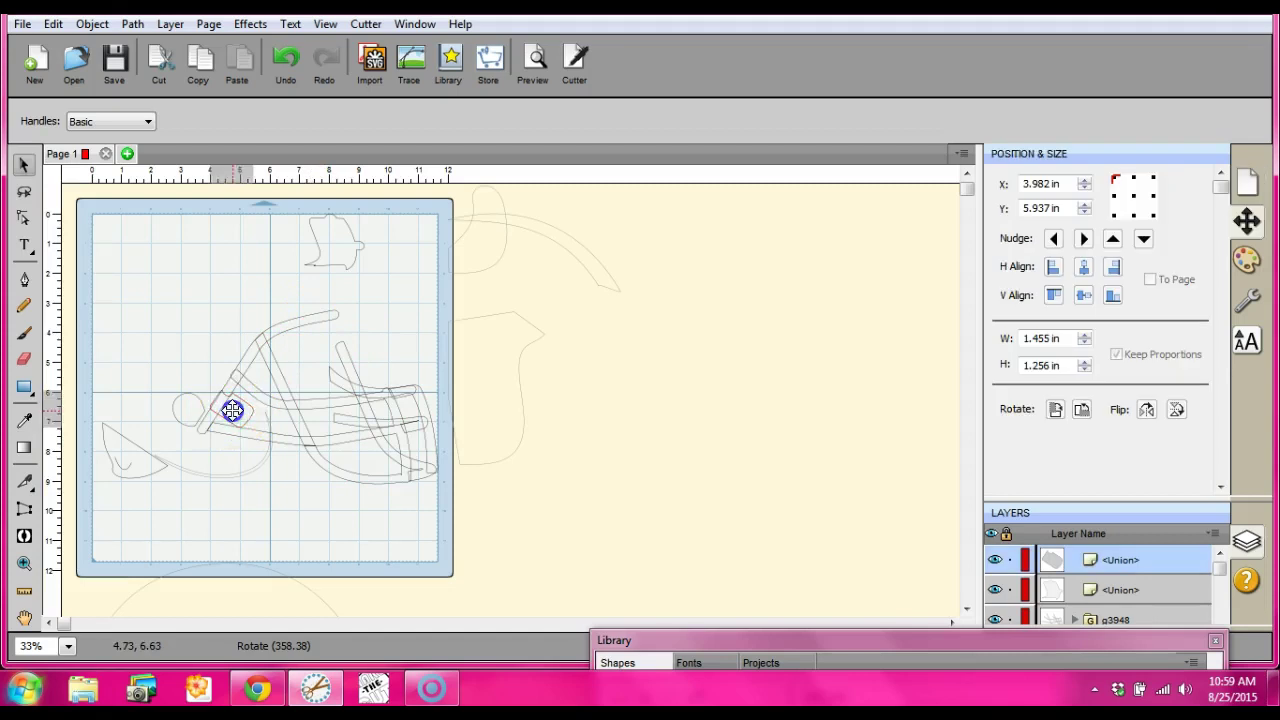
drag(216, 408, 469, 441)
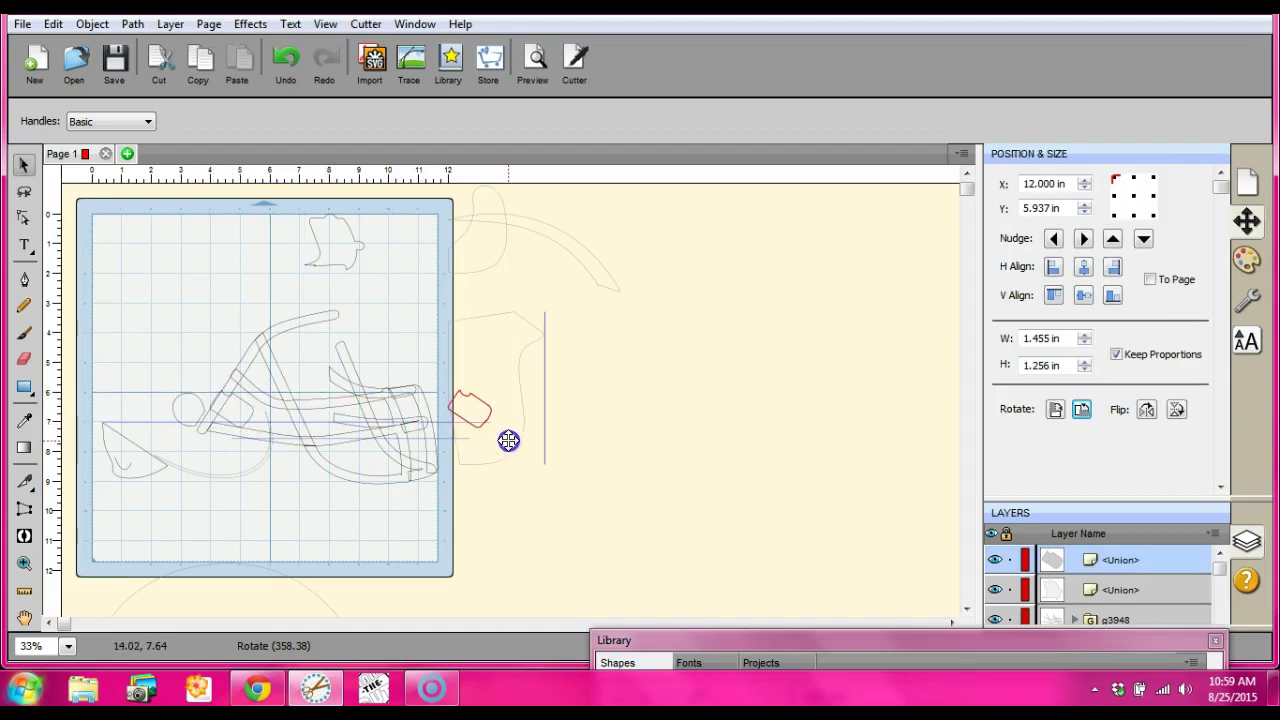
Step: Try a union of the face mask bars without the side clip and undo it
click(187, 263)
drag(187, 263, 454, 514)
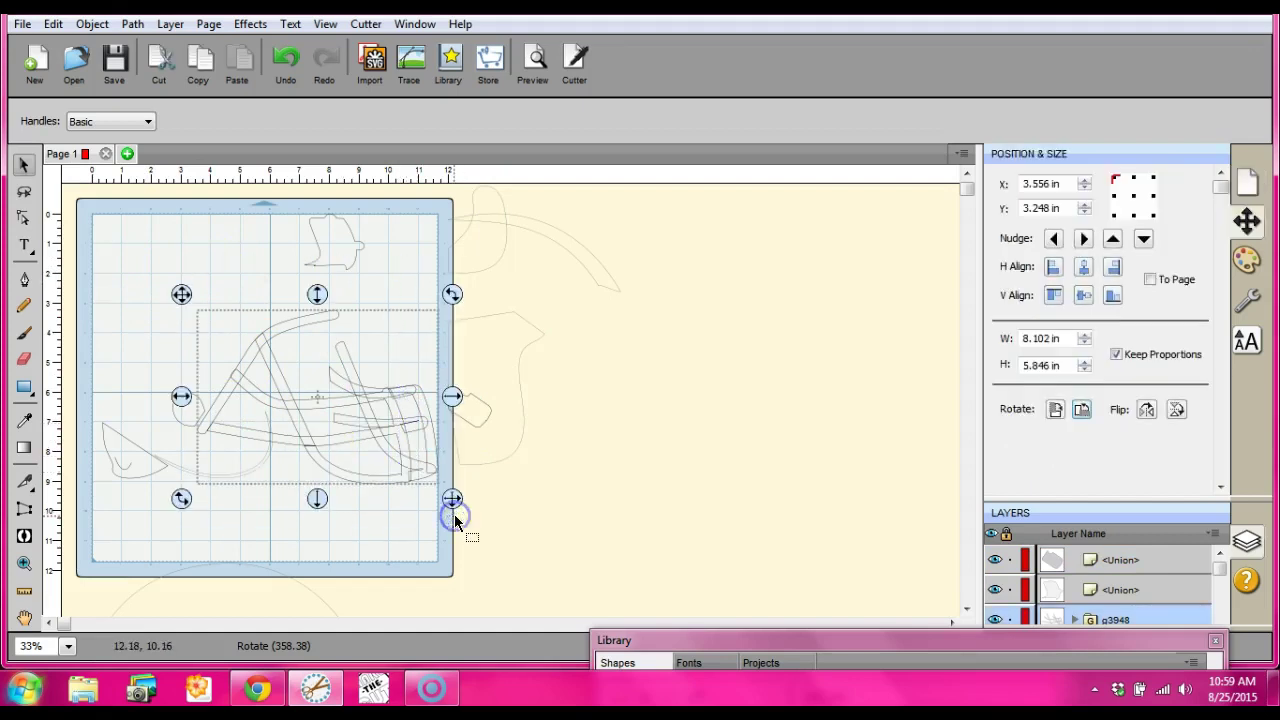
click(134, 27)
click(162, 40)
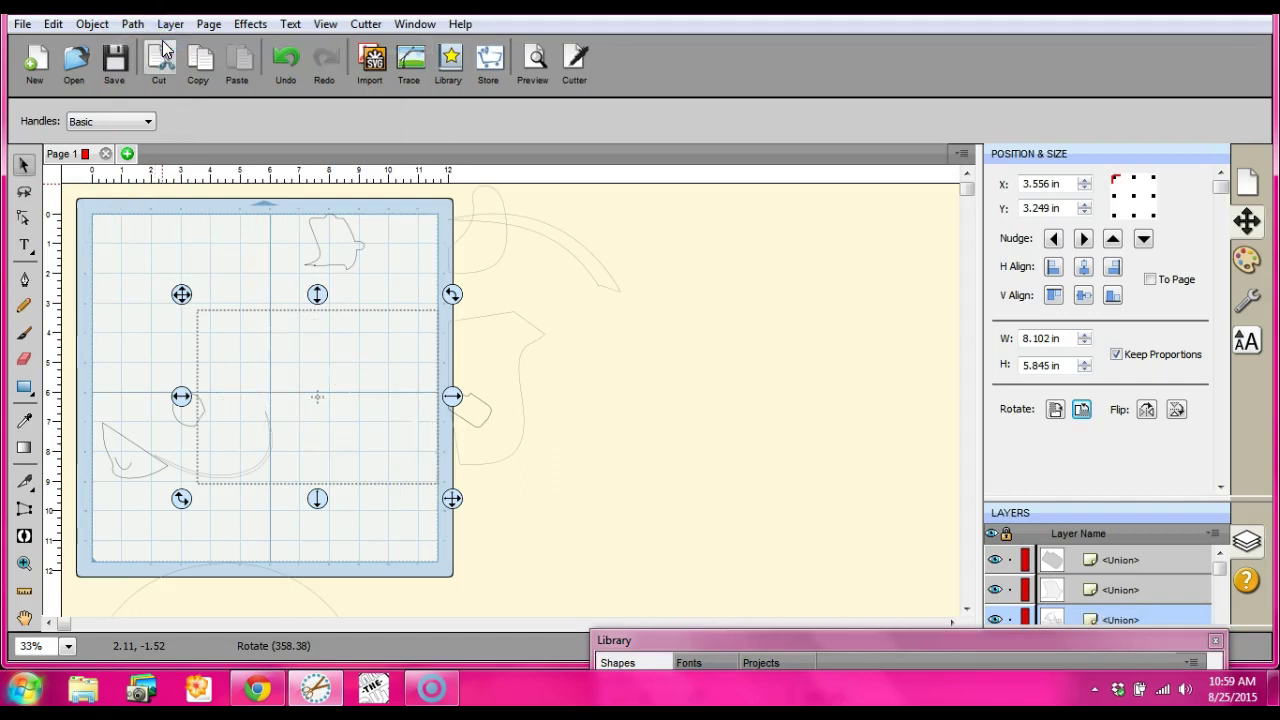
click(289, 58)
Step: Bring the selected face mask bars to the front of the stacking order and deselect them
click(93, 24)
mouse_move(195, 68)
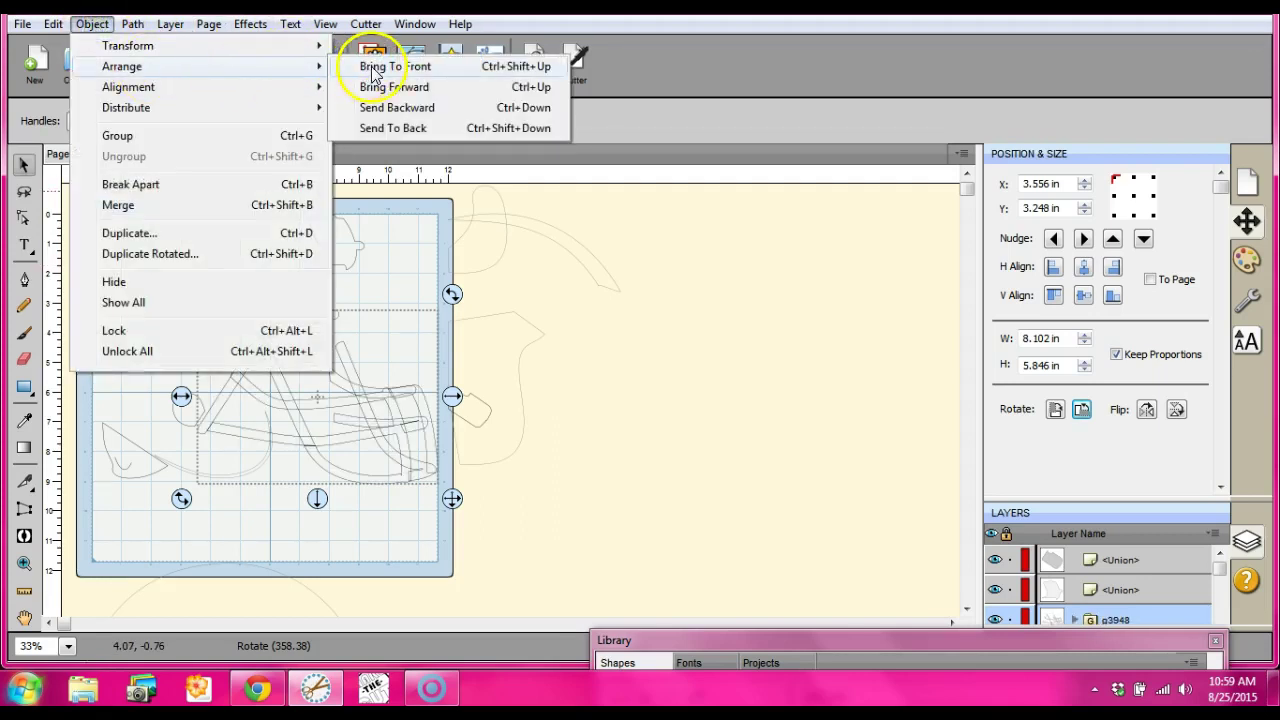
click(371, 66)
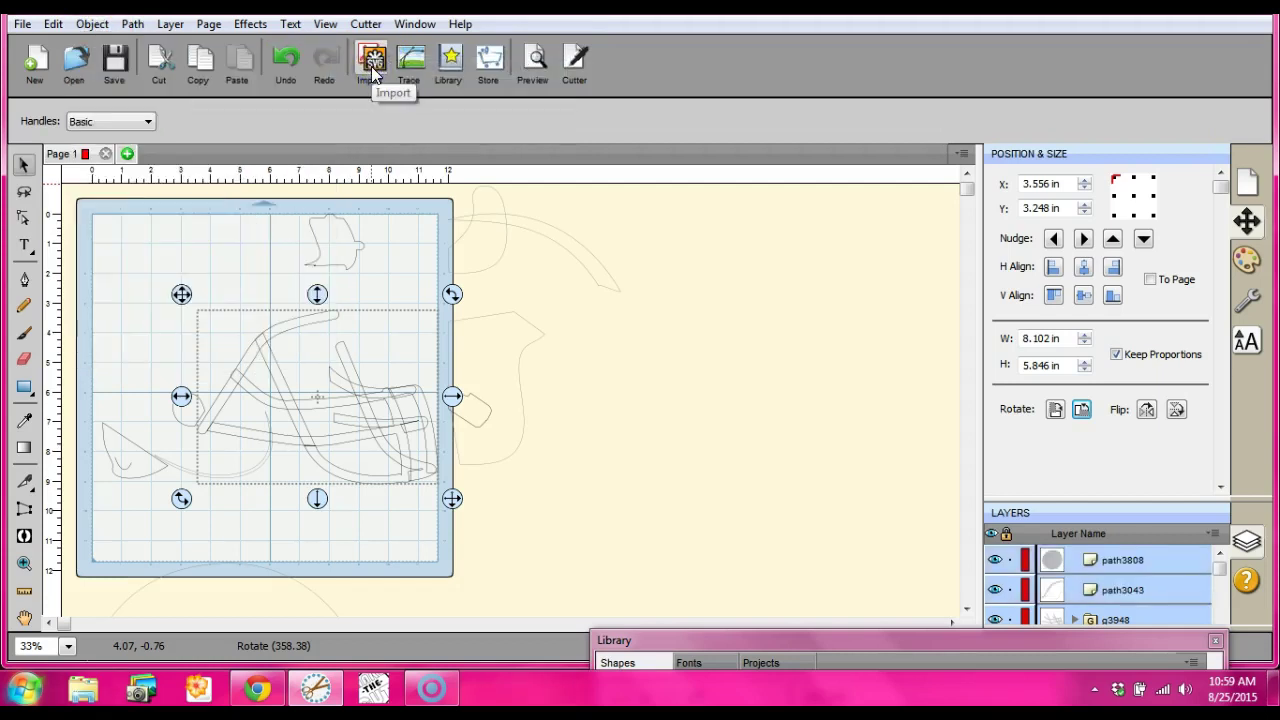
click(122, 217)
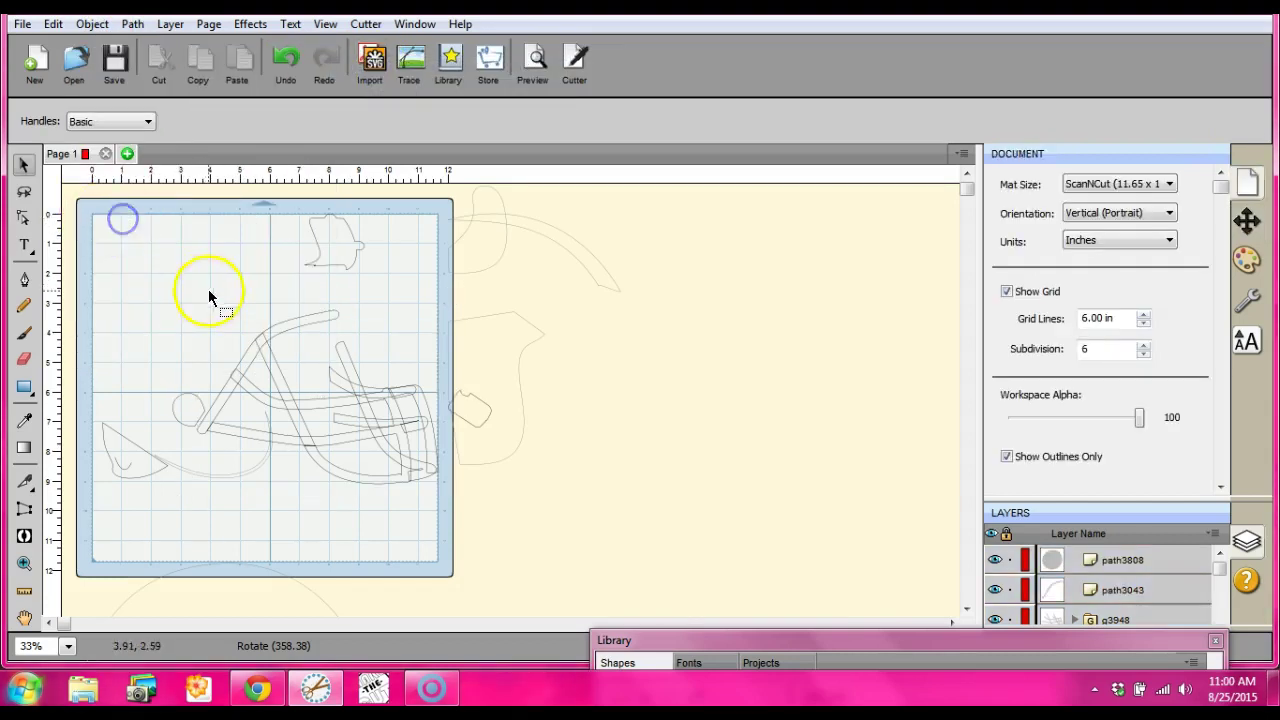
Step: Unite the face mask bars into one shape, leaving out the long curved upper bar
drag(198, 270, 446, 500)
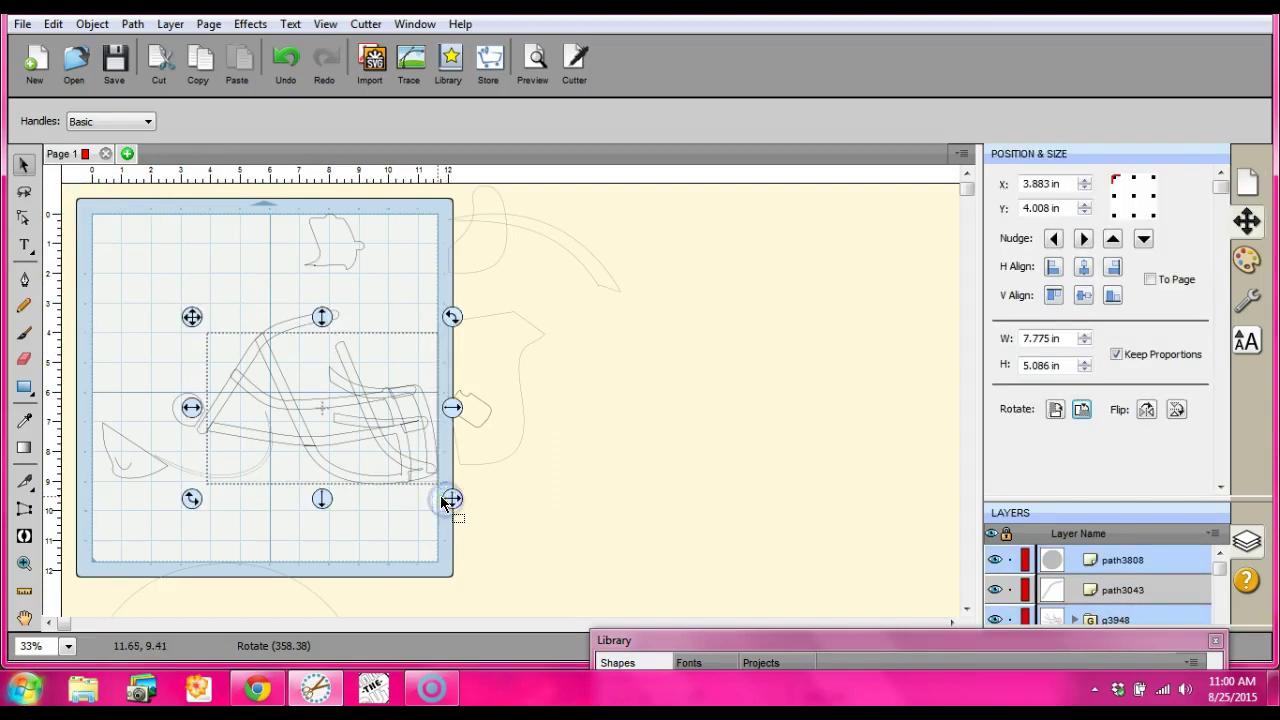
click(132, 23)
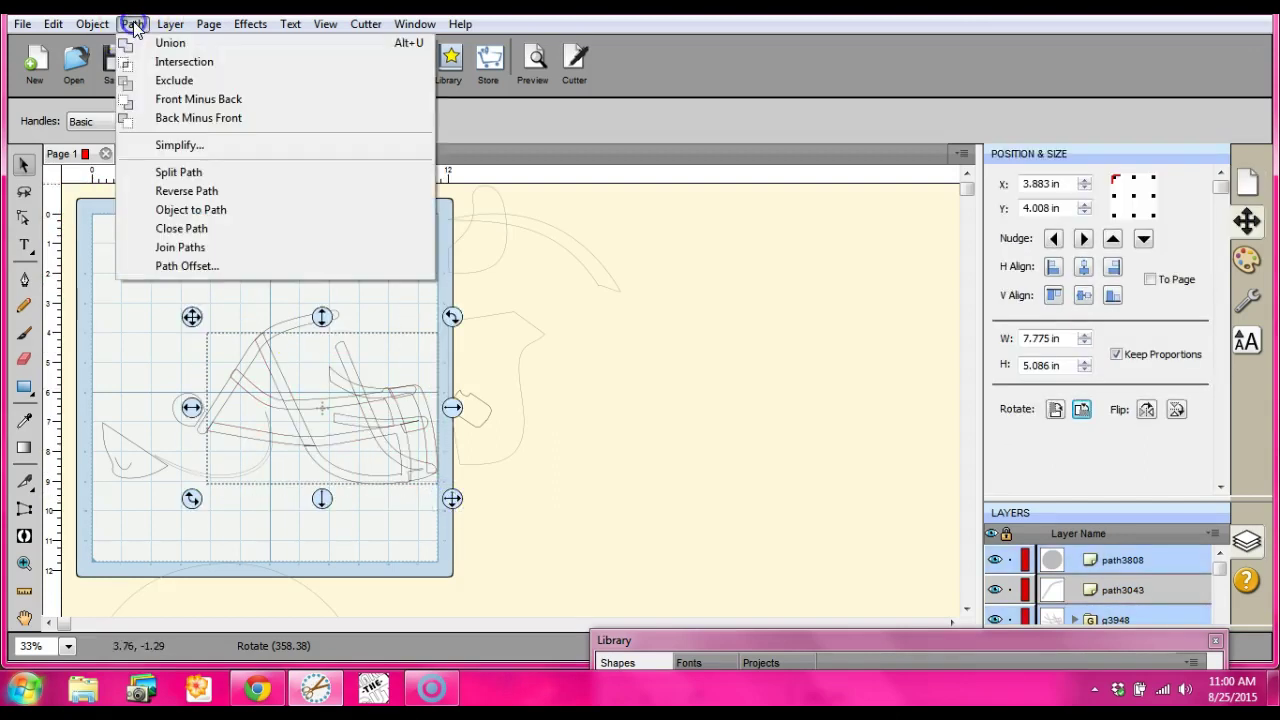
click(180, 50)
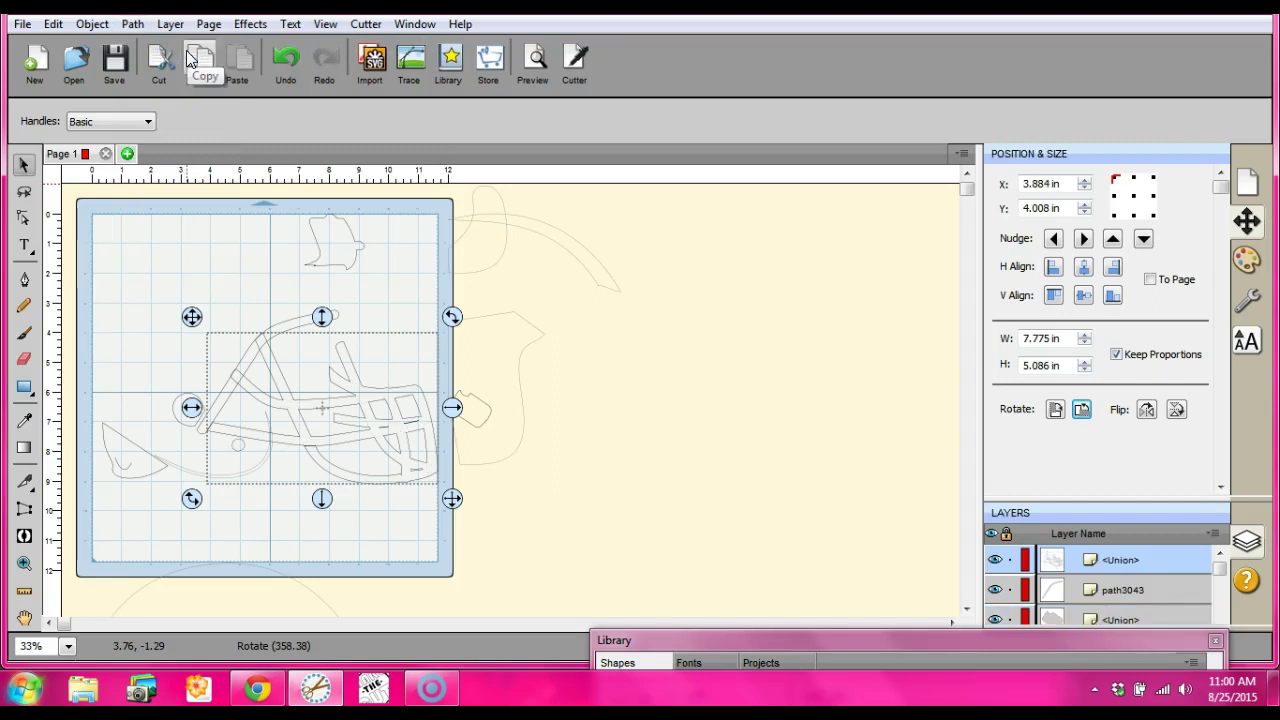
Step: Select the face mask bars together with the long curved upper bar and unite them into one shape
click(190, 60)
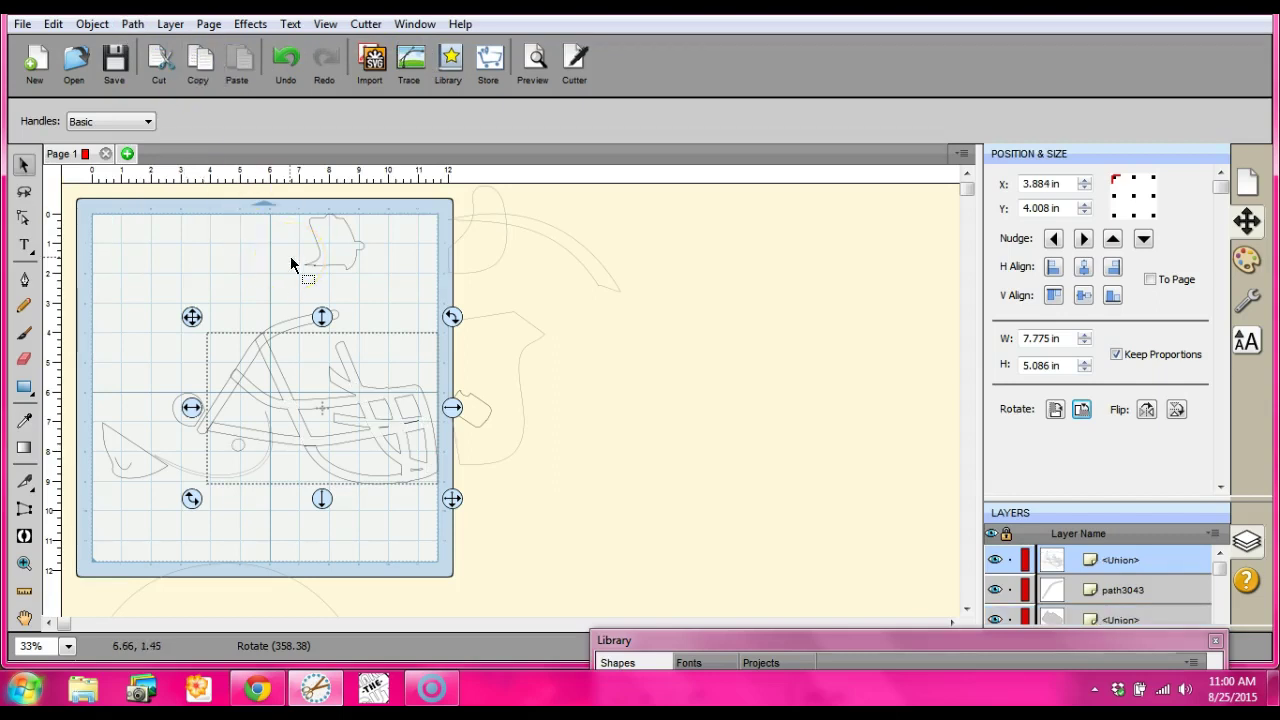
click(263, 263)
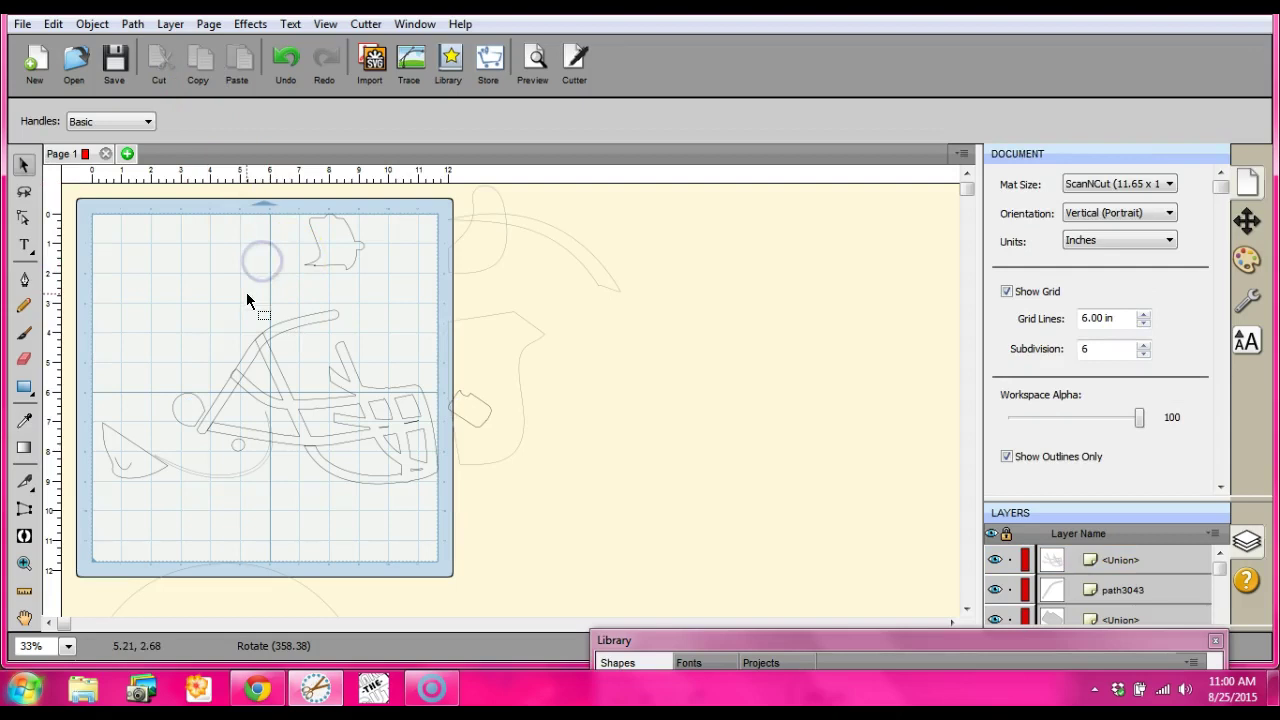
drag(198, 259, 448, 510)
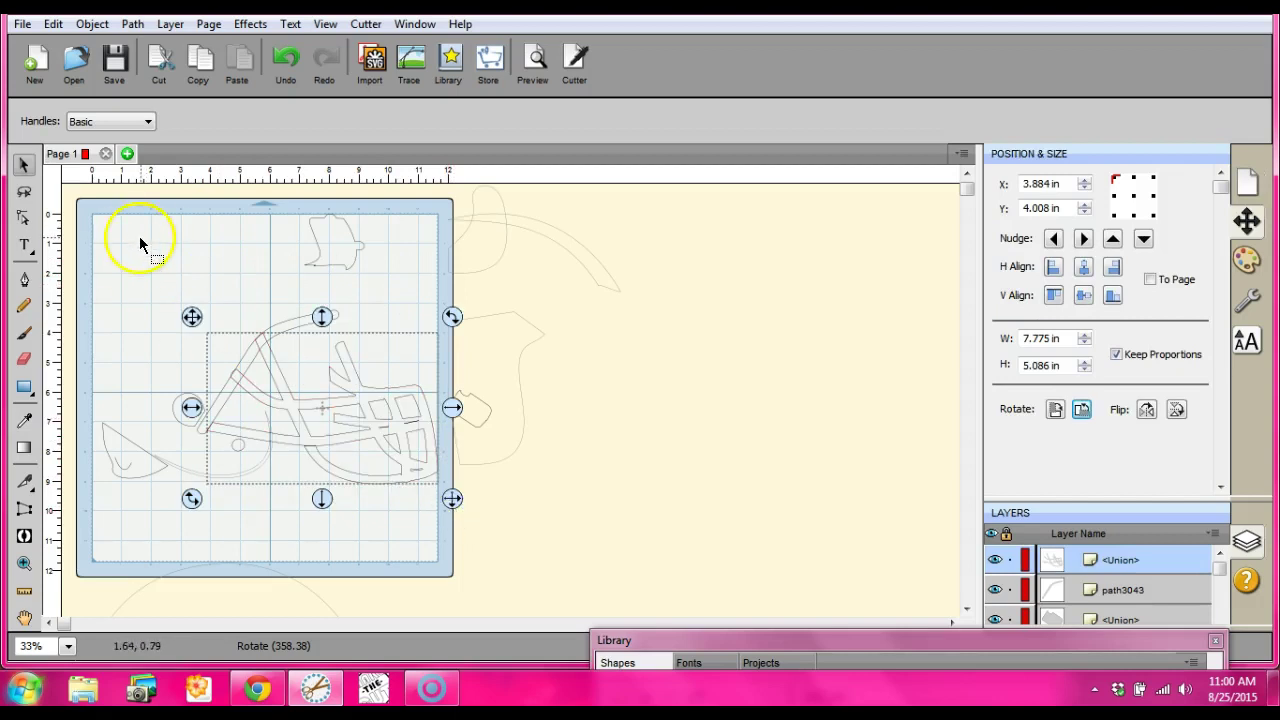
drag(160, 240, 221, 287)
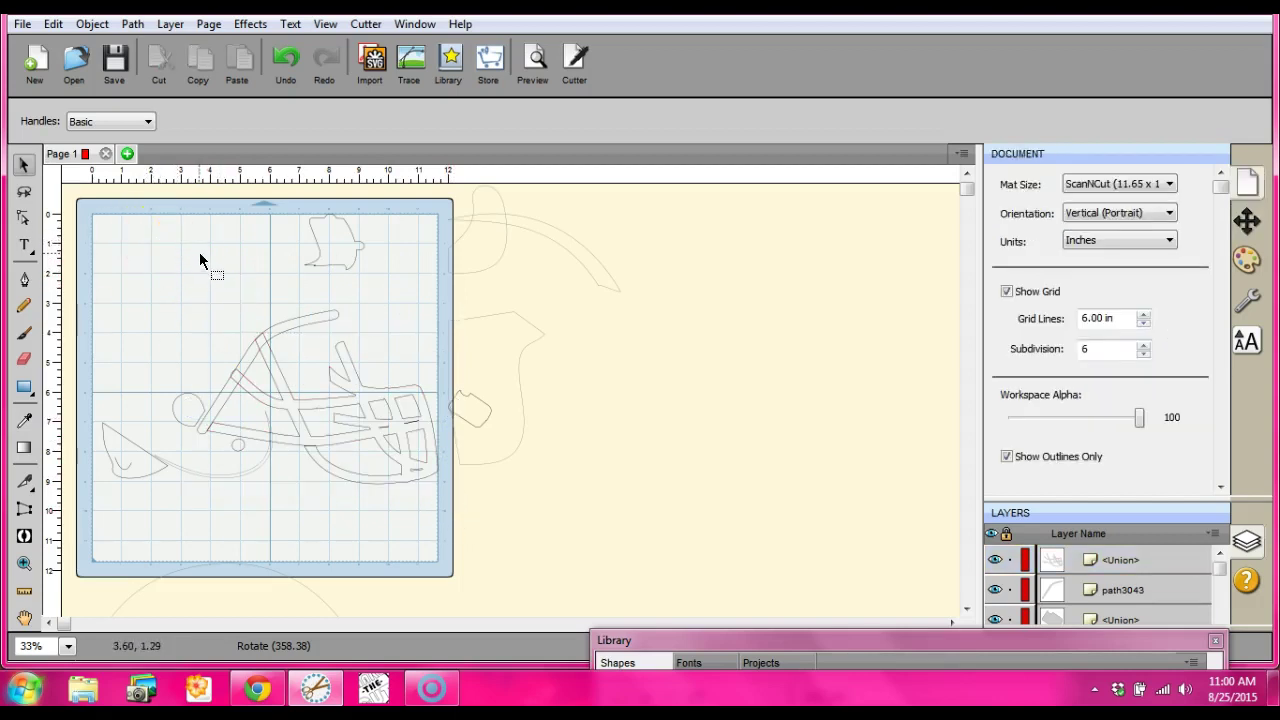
drag(188, 244, 442, 508)
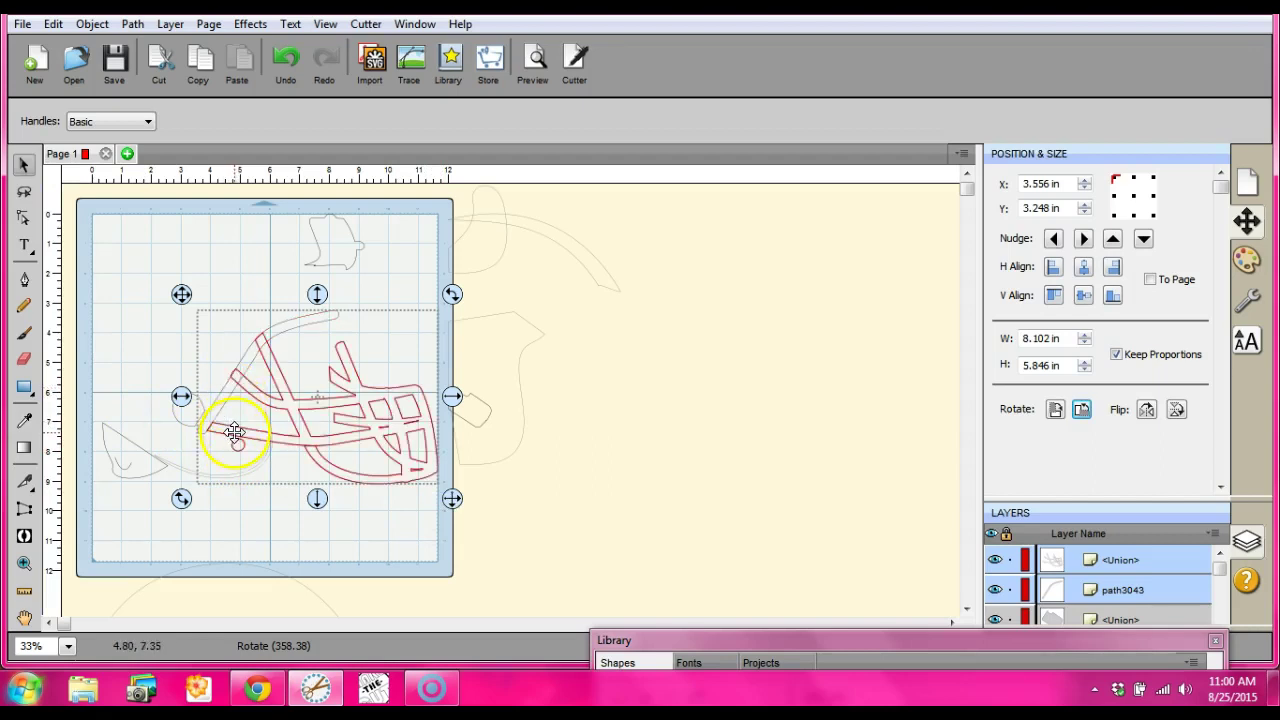
click(133, 23)
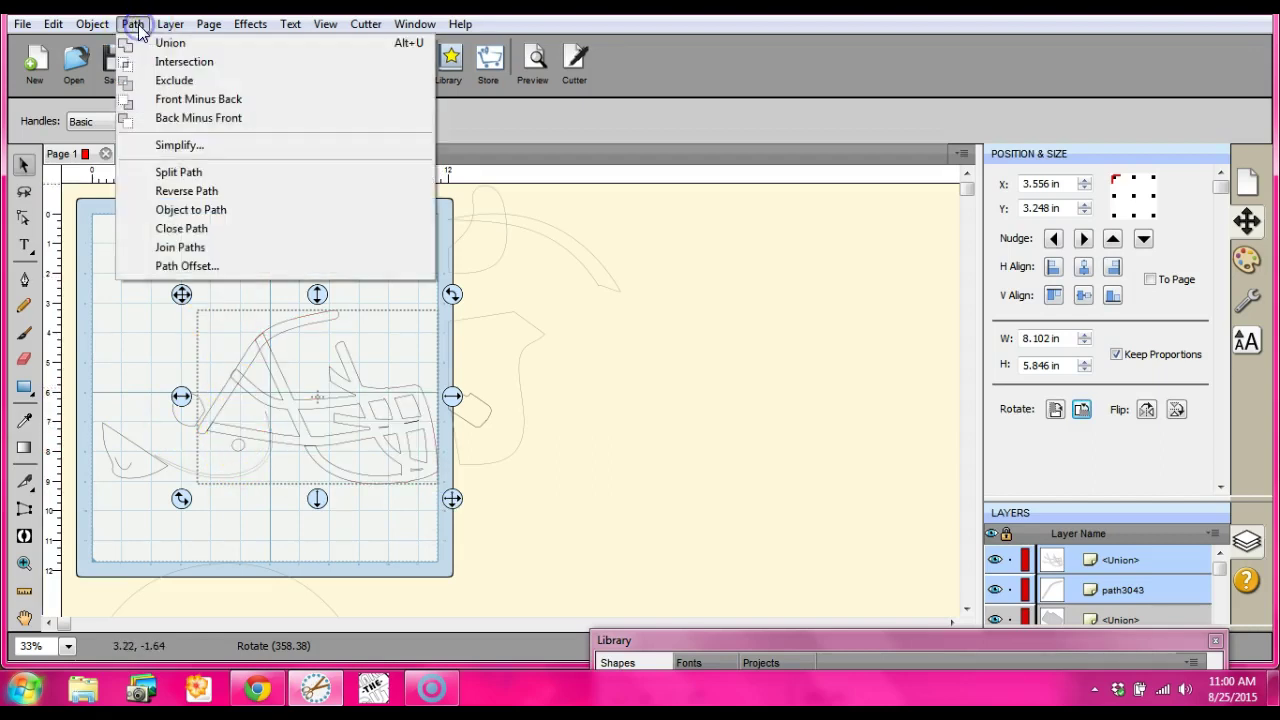
click(160, 48)
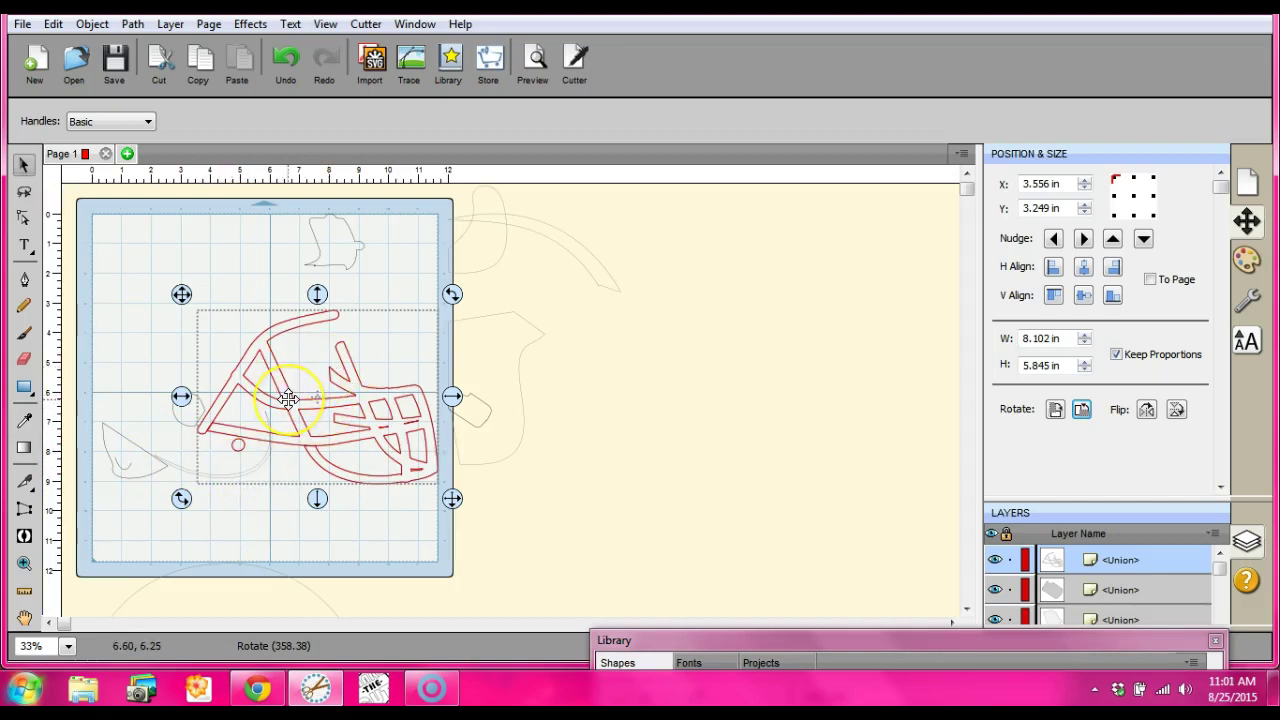
click(309, 343)
click(366, 357)
click(319, 409)
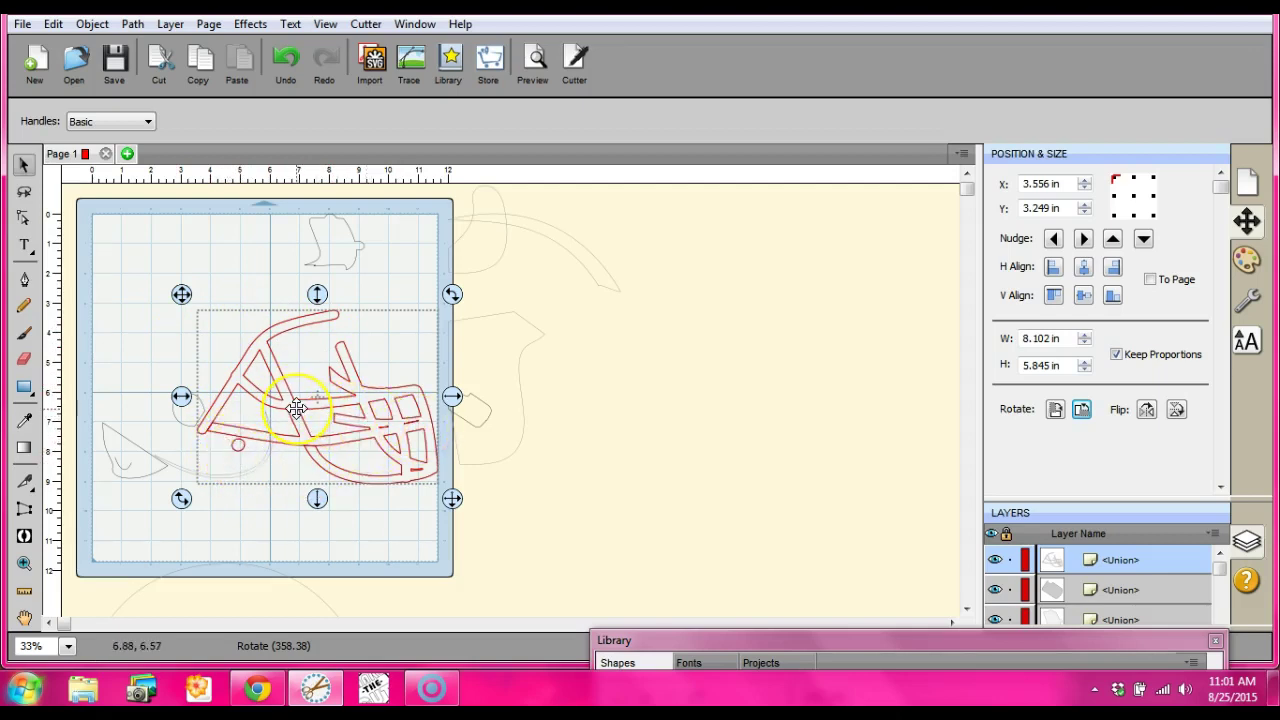
click(234, 443)
click(320, 437)
click(316, 412)
click(231, 545)
click(345, 390)
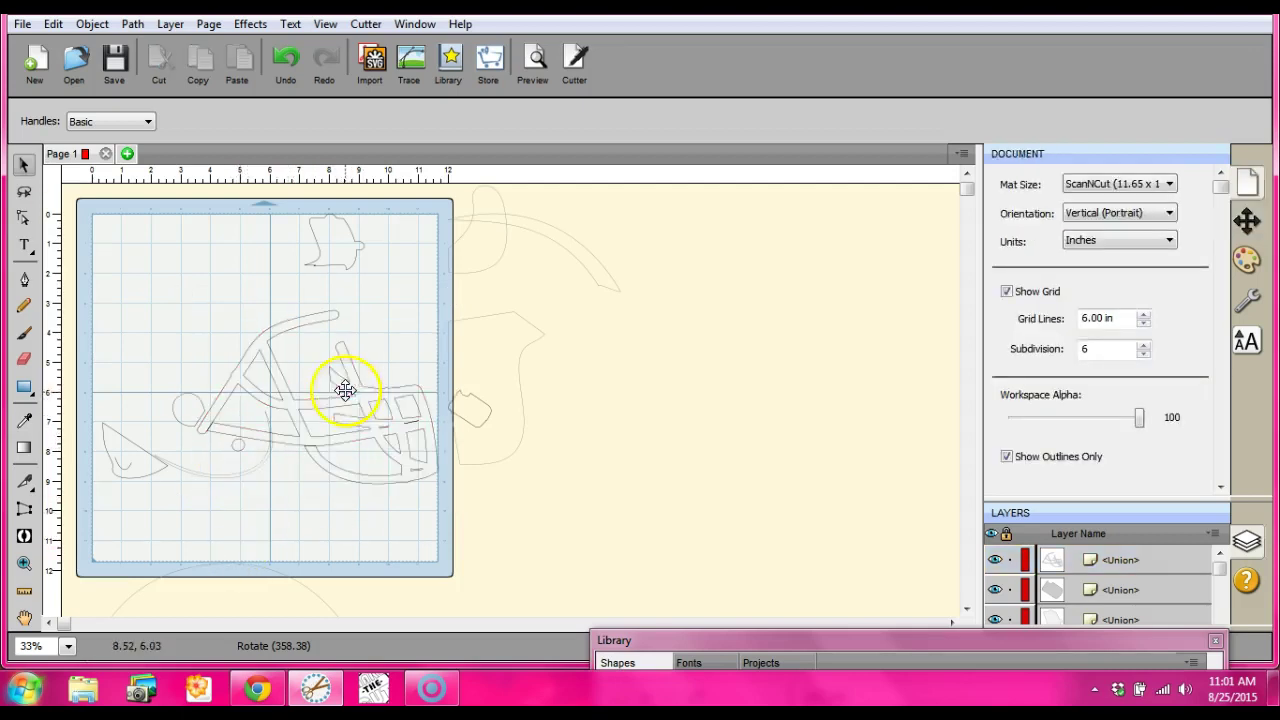
Step: Move the side clip from beside the mat onto the rear bars of the face mask and unite the two shapes
click(467, 408)
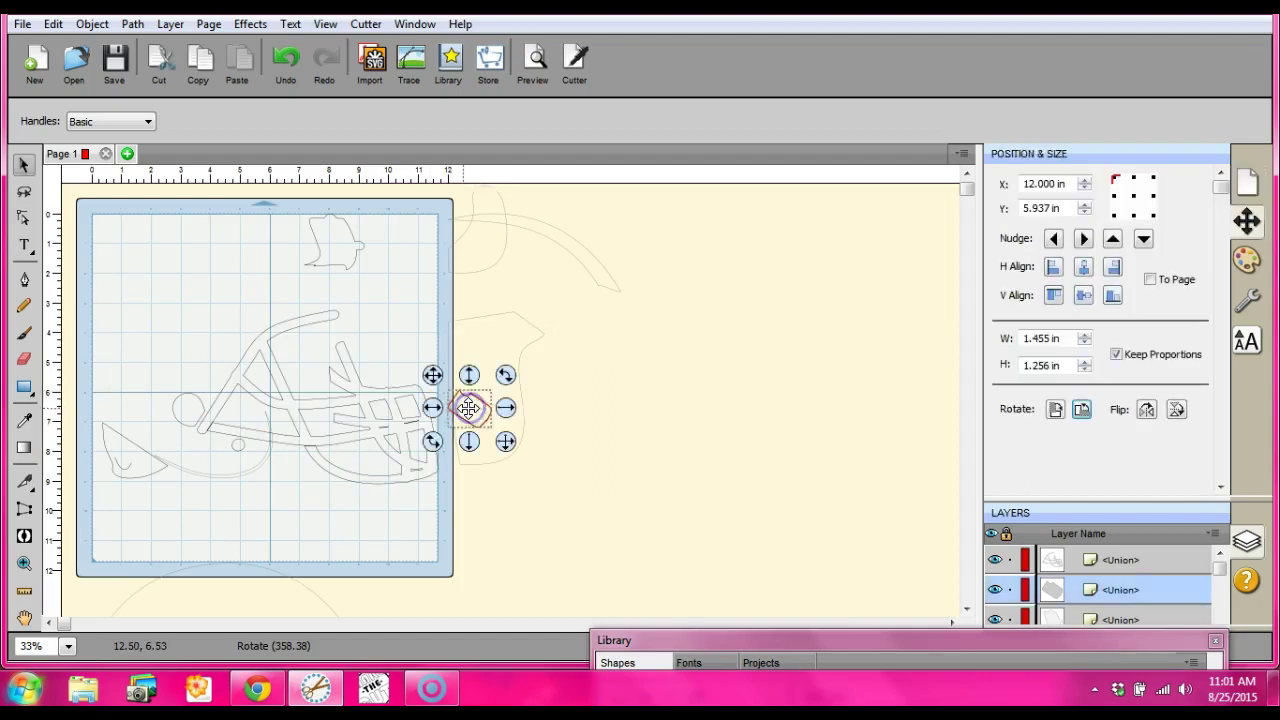
drag(437, 408, 197, 370)
click(311, 460)
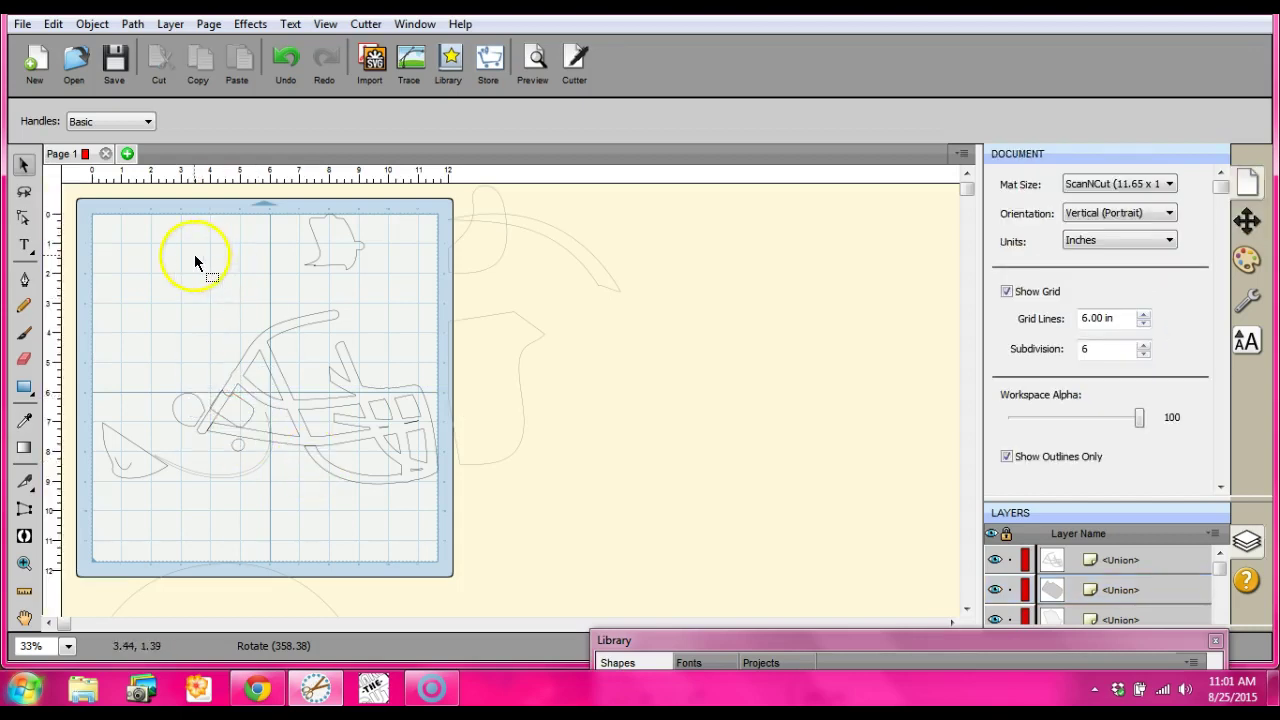
drag(197, 278, 454, 536)
click(132, 23)
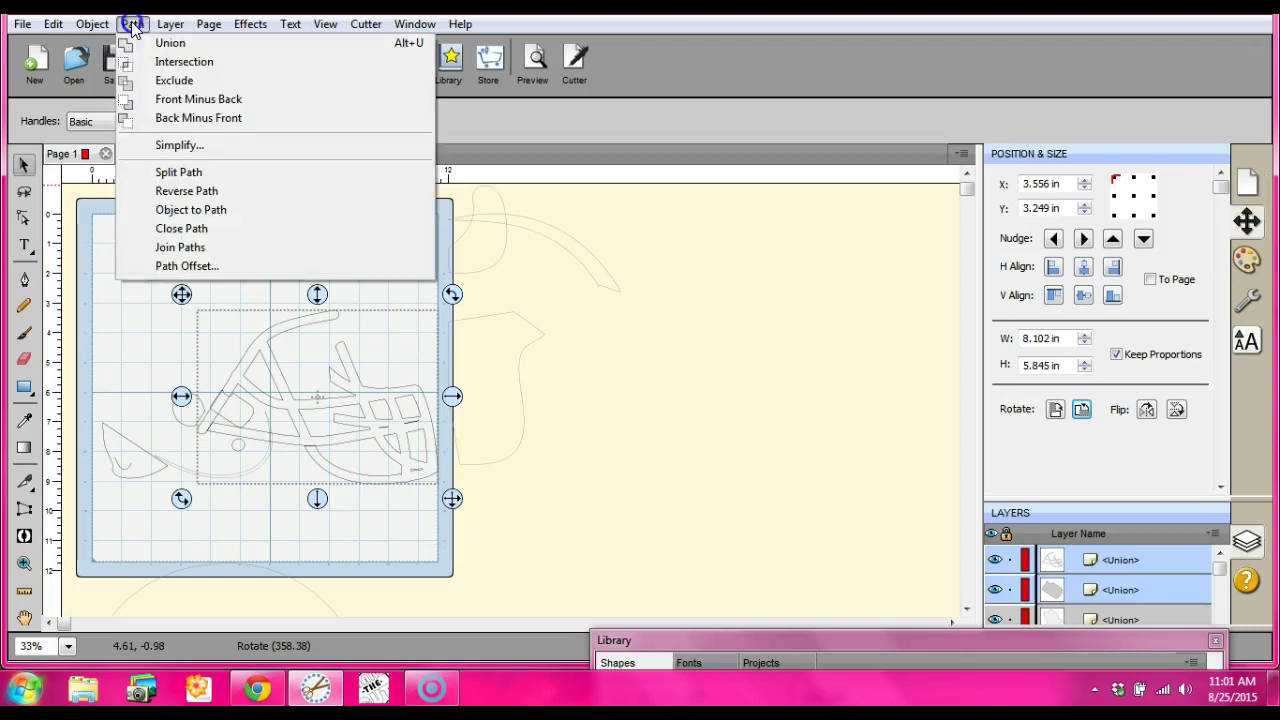
click(165, 43)
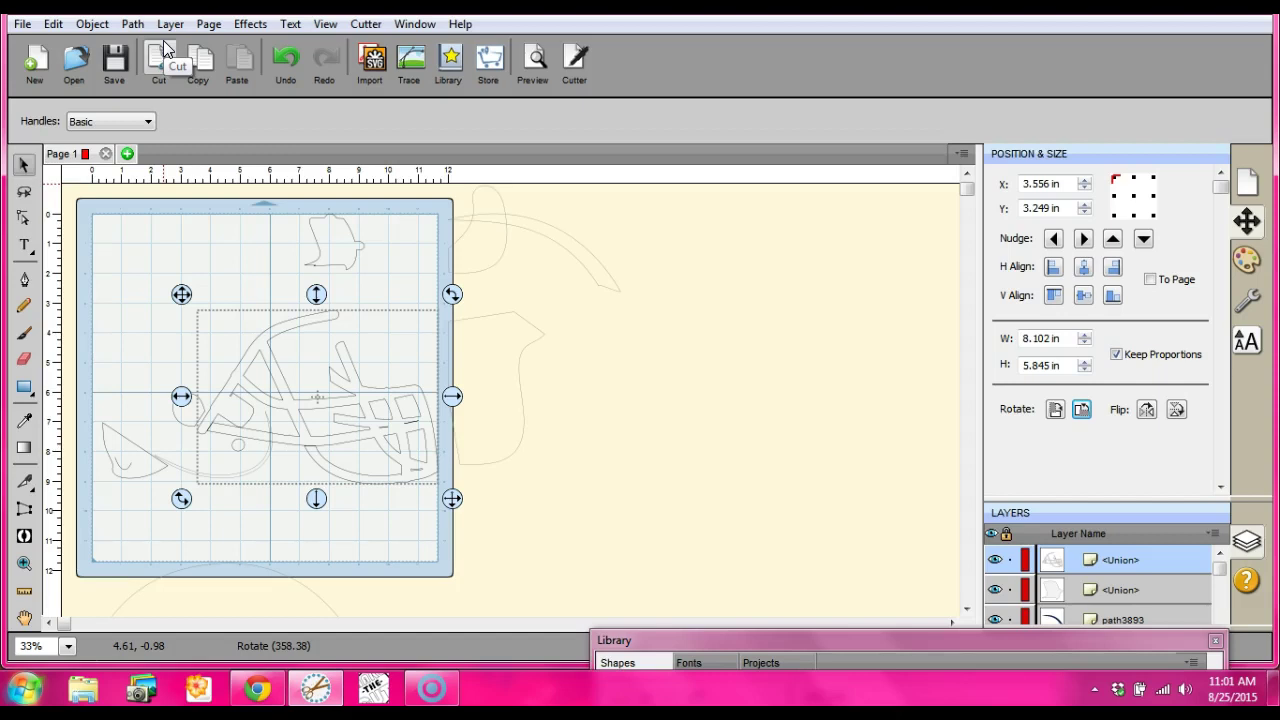
click(166, 50)
Step: Move the small notched piece off the mat to its right and place the tall inner helmet piece over the face mask
drag(341, 255, 317, 322)
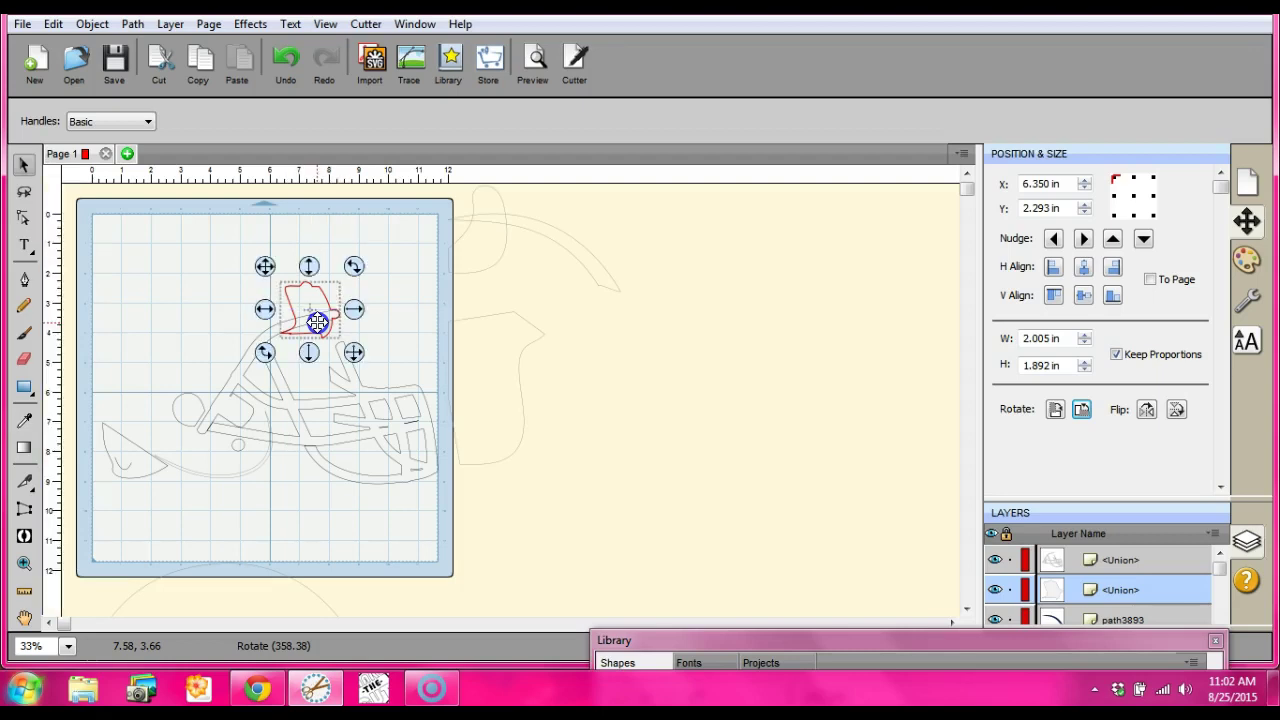
click(395, 537)
drag(497, 374, 301, 382)
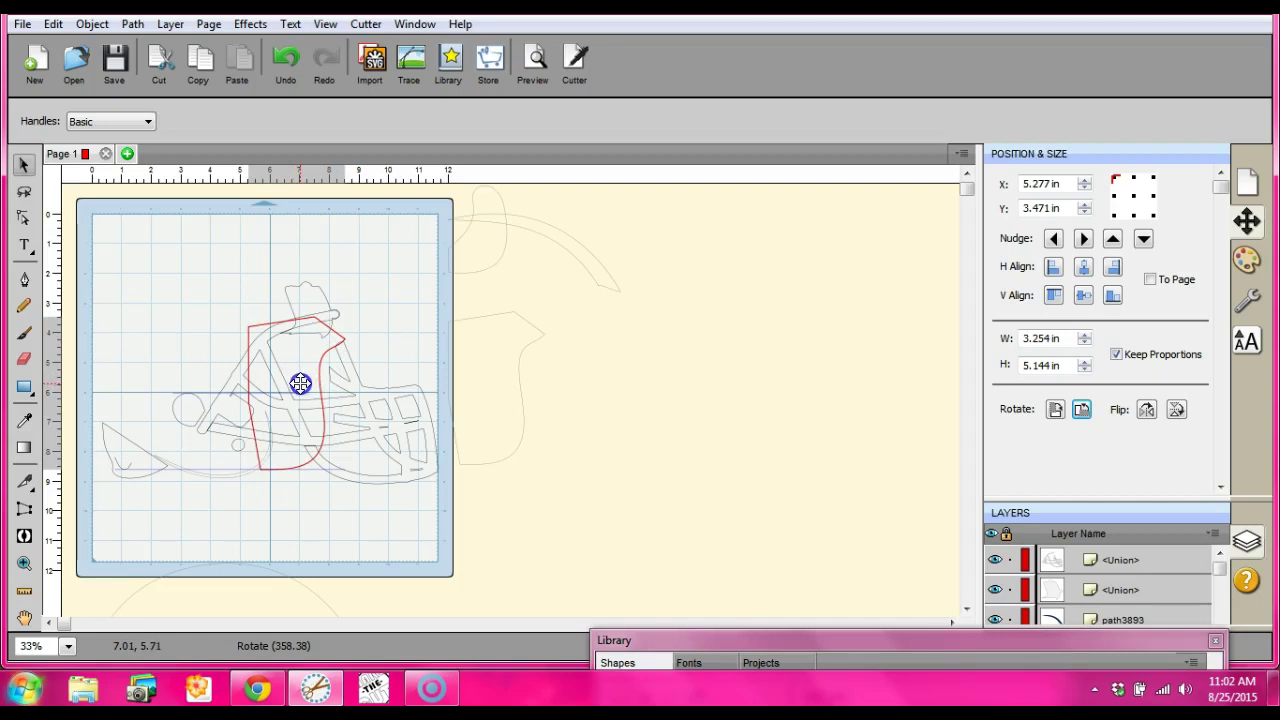
drag(301, 384, 338, 384)
drag(309, 323, 617, 289)
drag(313, 361, 278, 364)
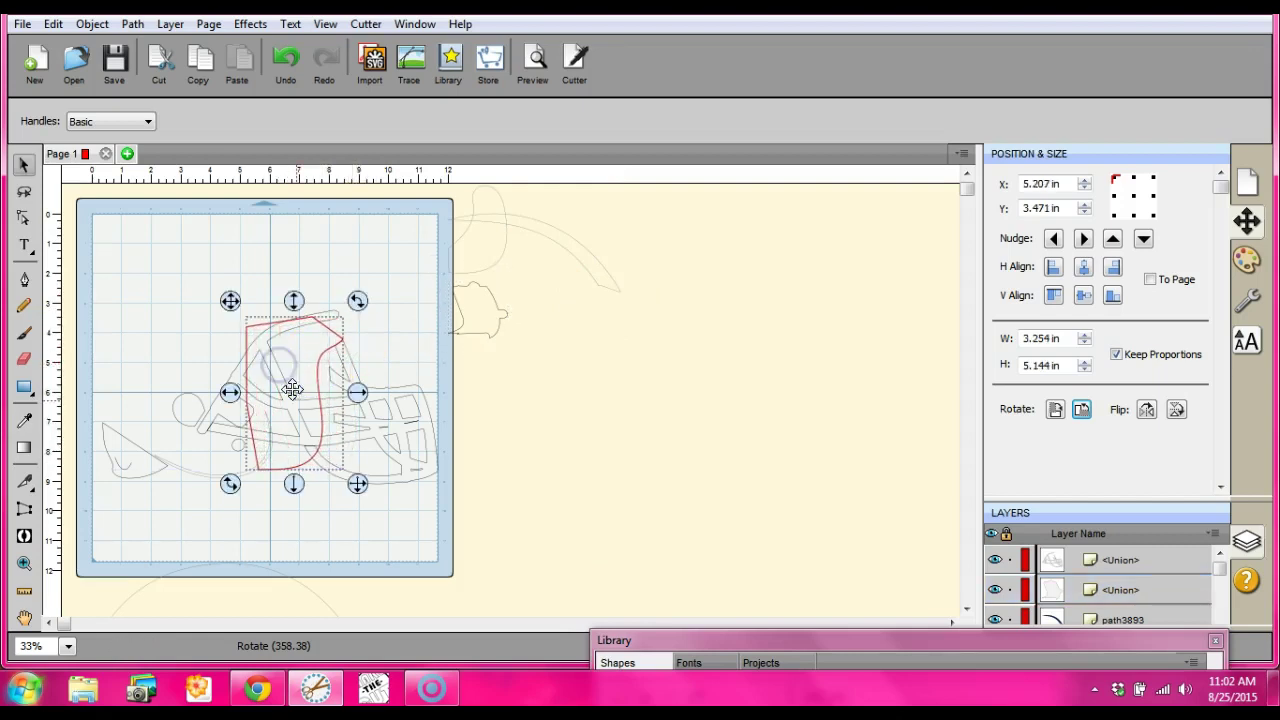
click(314, 539)
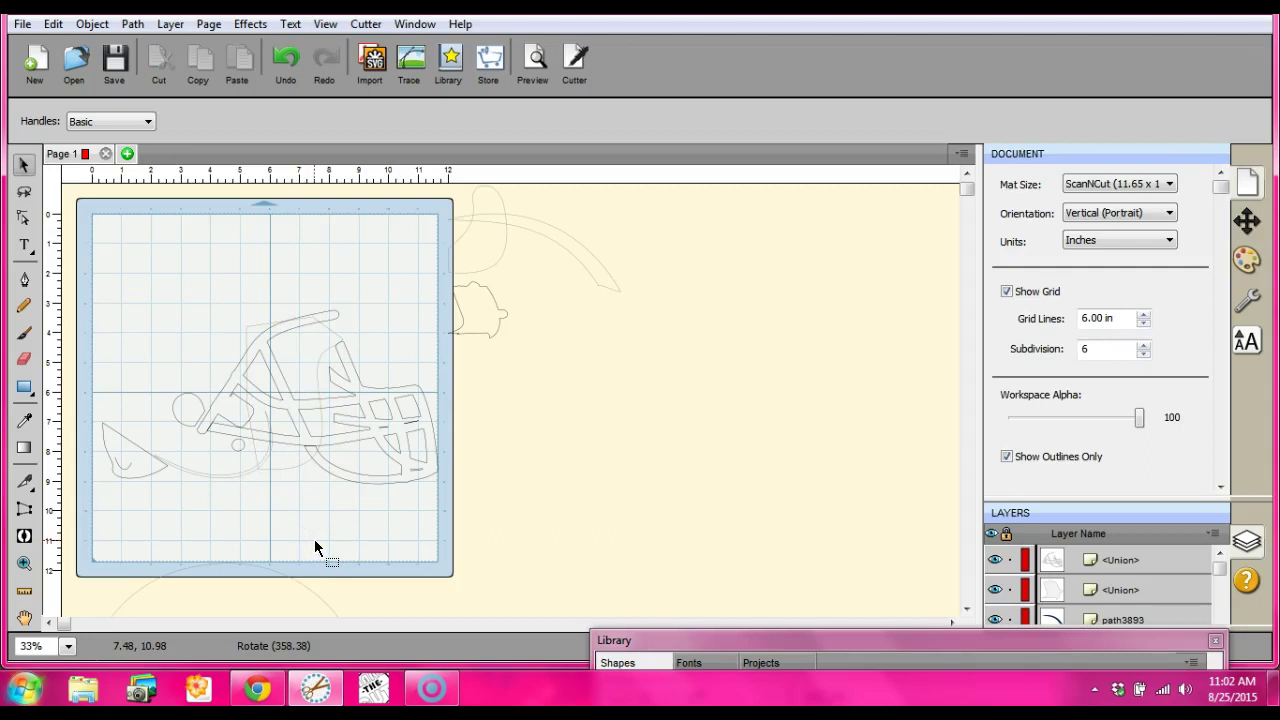
drag(274, 323, 306, 354)
Step: Bring the large helmet shell outline from below the mat up against the mat's upper grid edge, over the face mask
click(281, 589)
drag(281, 589, 197, 183)
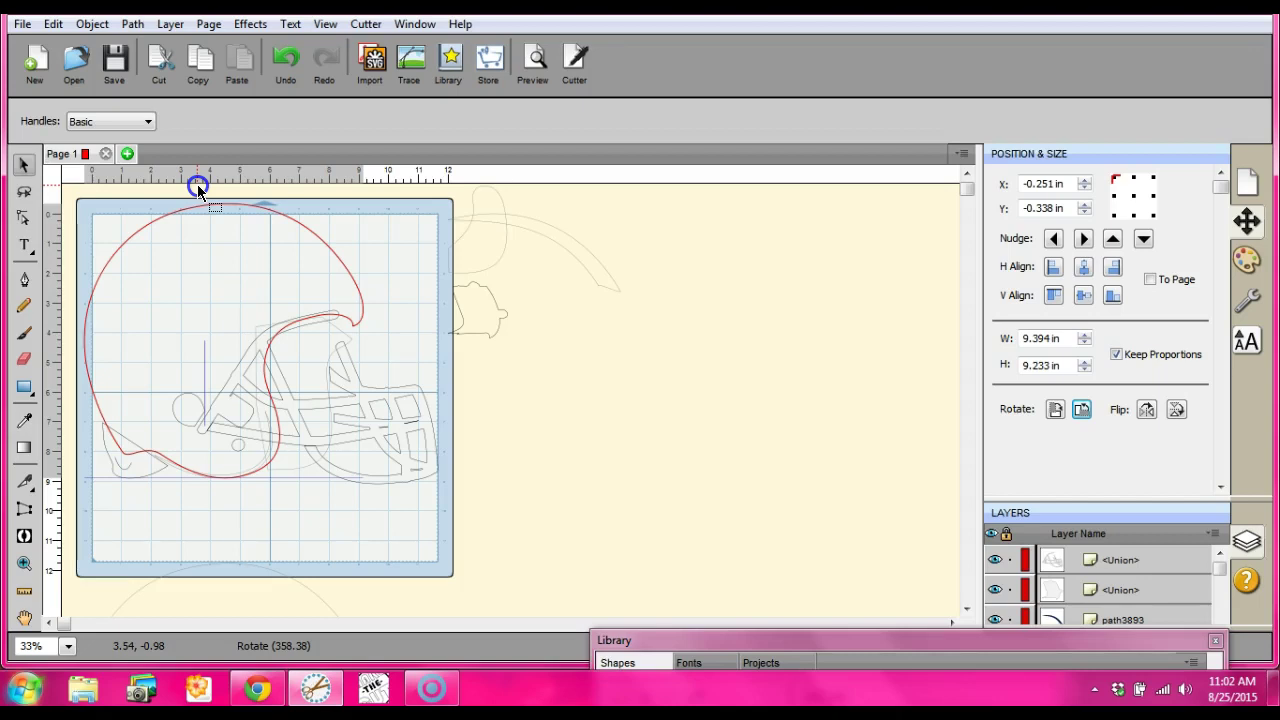
drag(197, 186, 197, 190)
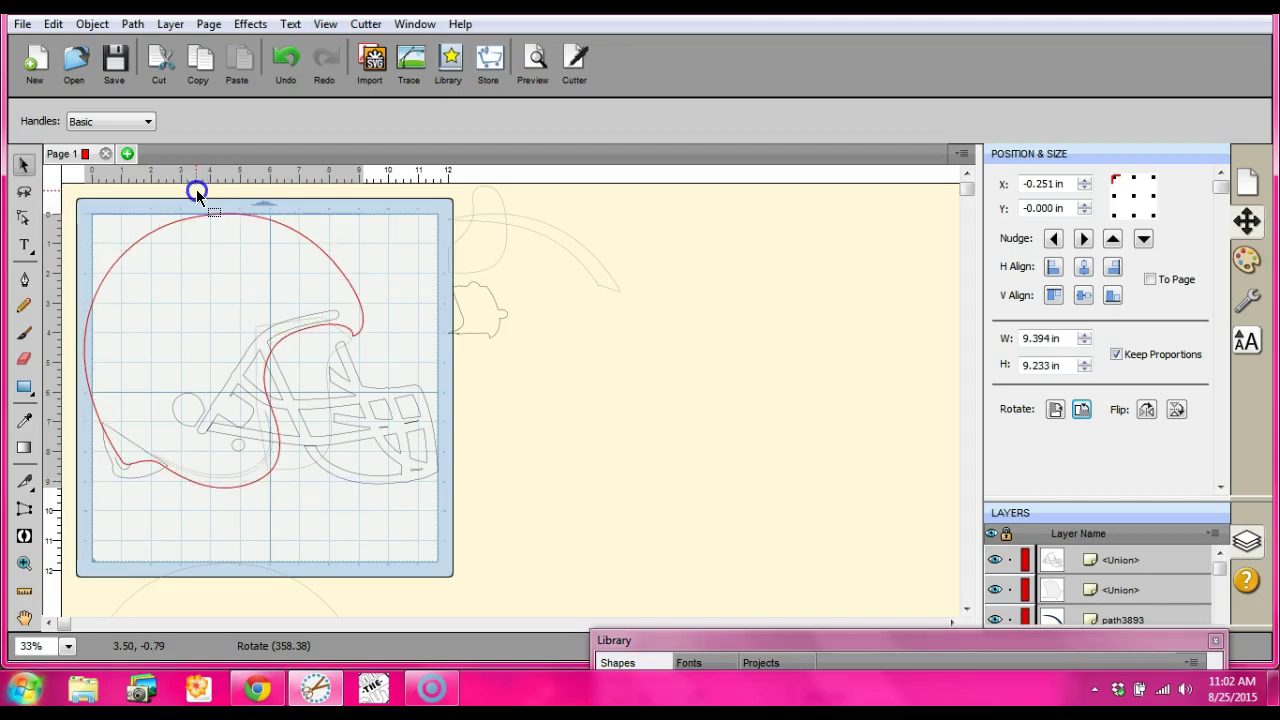
drag(197, 190, 197, 199)
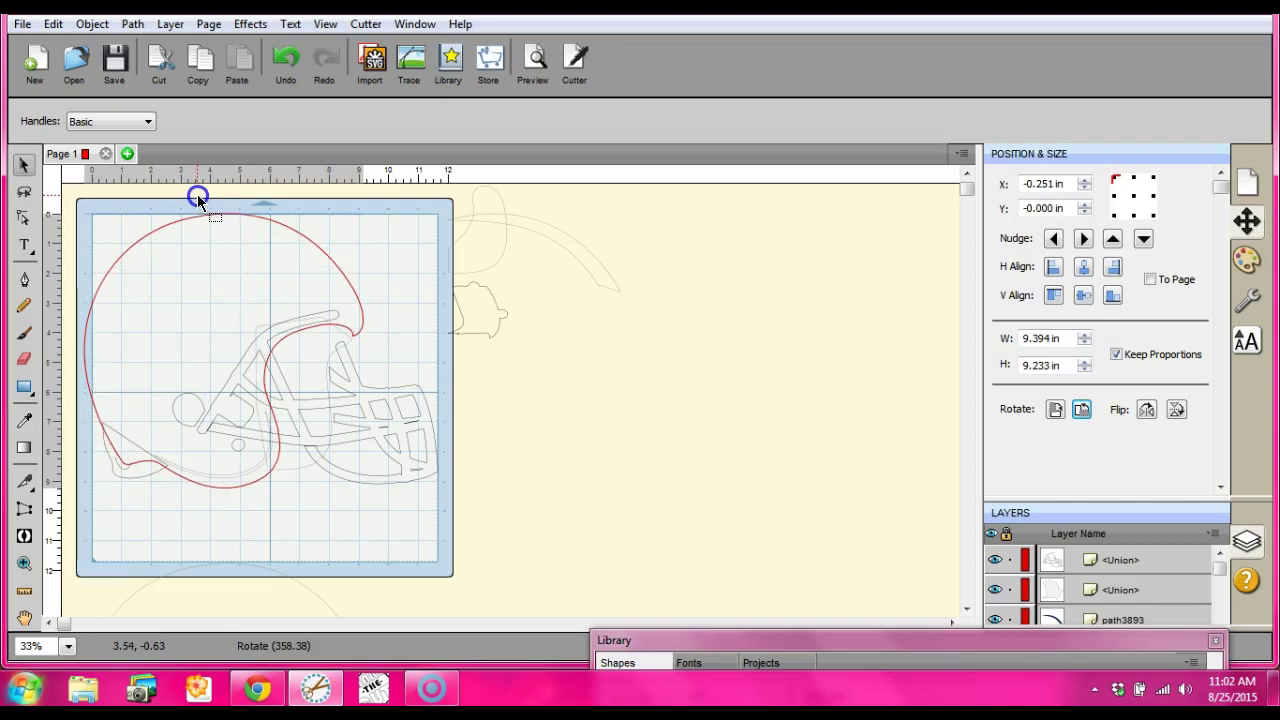
drag(197, 200, 197, 200)
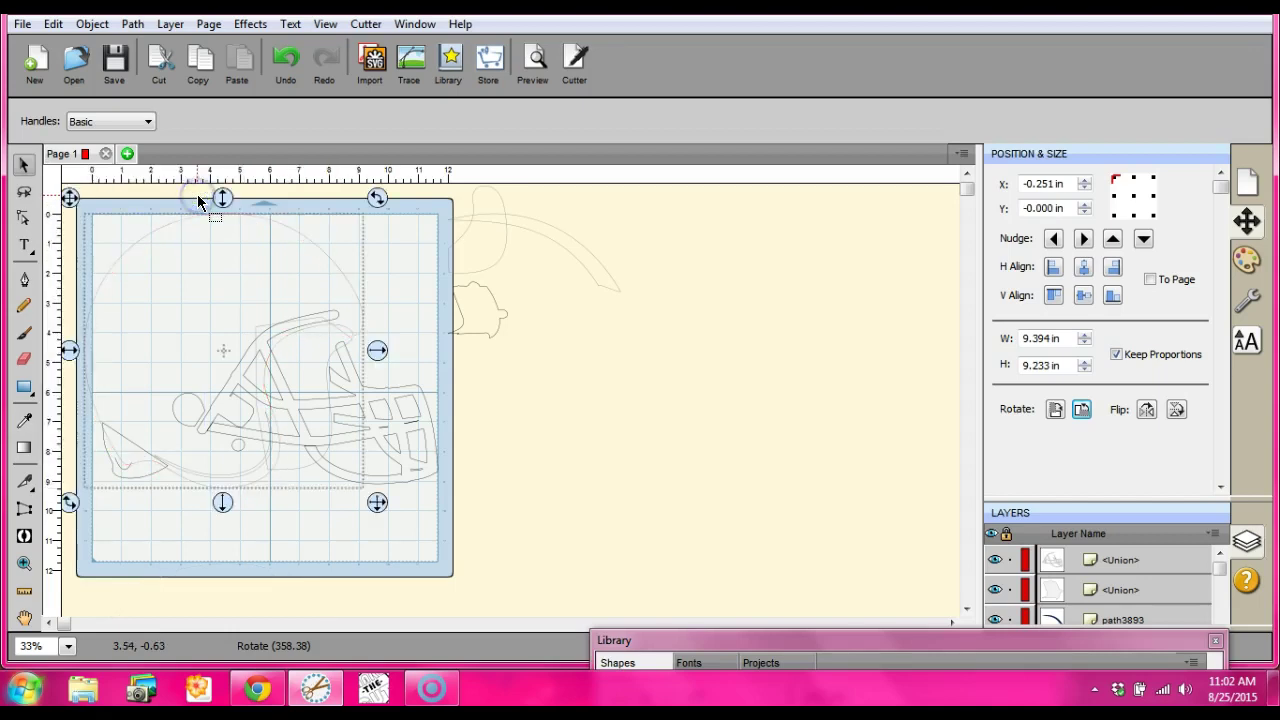
click(315, 519)
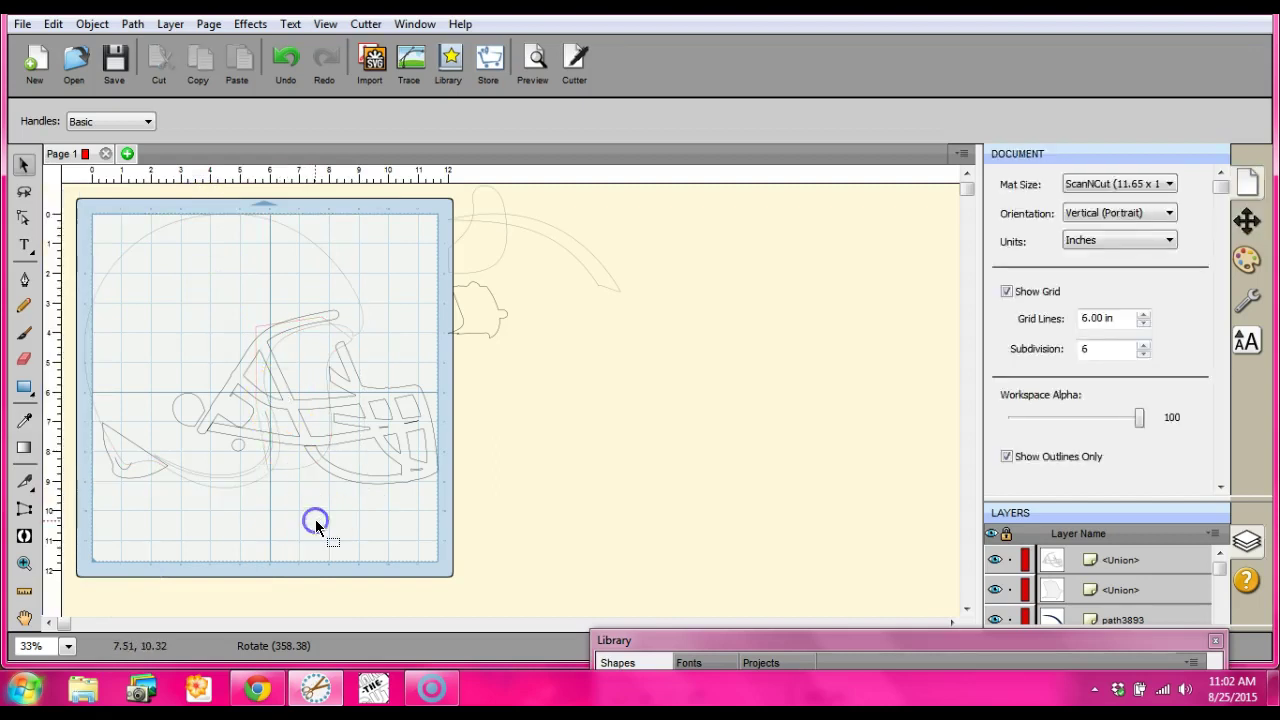
Step: Fine-tune the tall inner piece's position behind the face mask and move the large helmet shell back below the mat
click(305, 347)
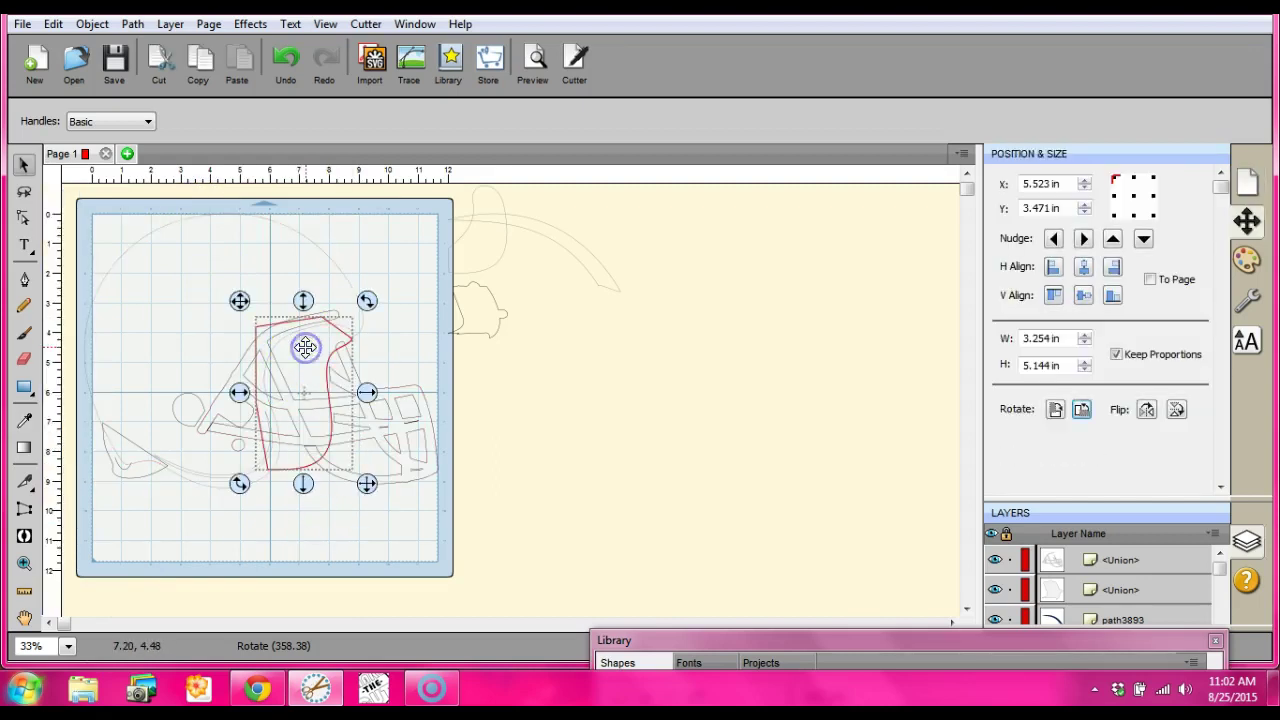
drag(240, 394, 240, 394)
drag(263, 506, 305, 561)
click(210, 242)
drag(221, 199, 254, 560)
drag(316, 480, 381, 522)
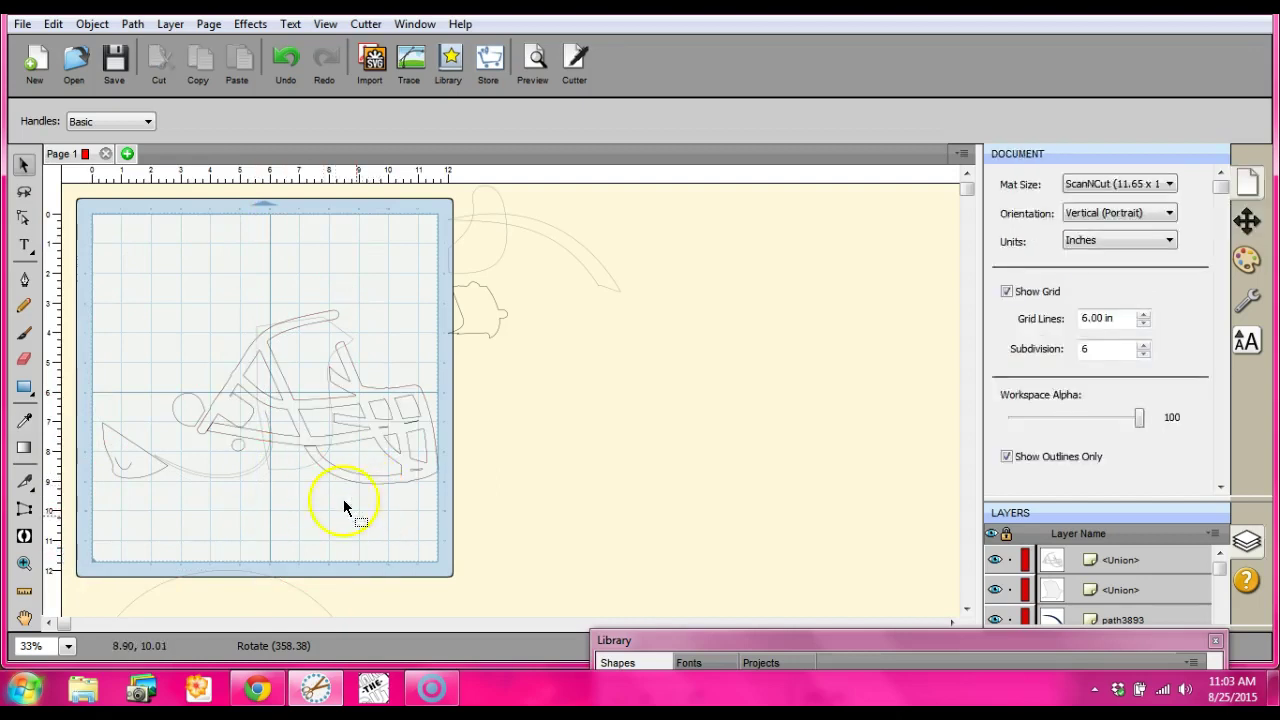
Step: Try Back Minus Front on the face mask and the tall inner helmet piece, and undo it
drag(211, 258, 418, 445)
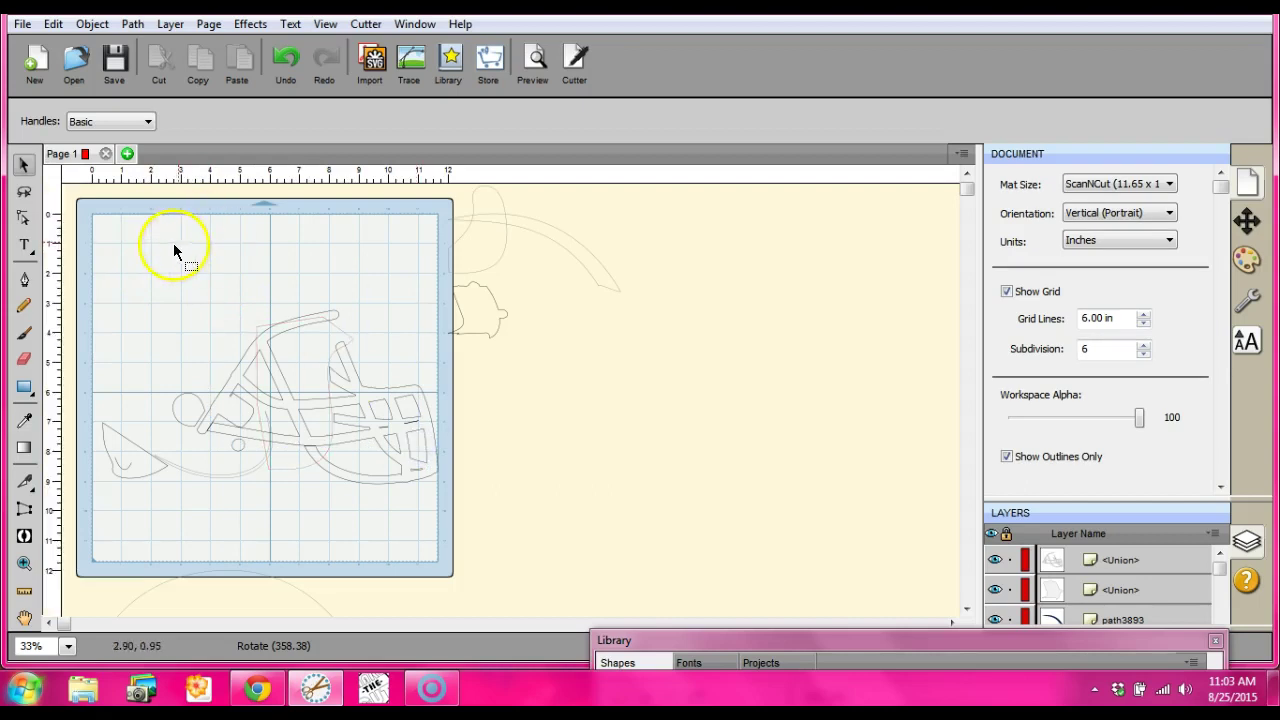
drag(188, 232, 447, 520)
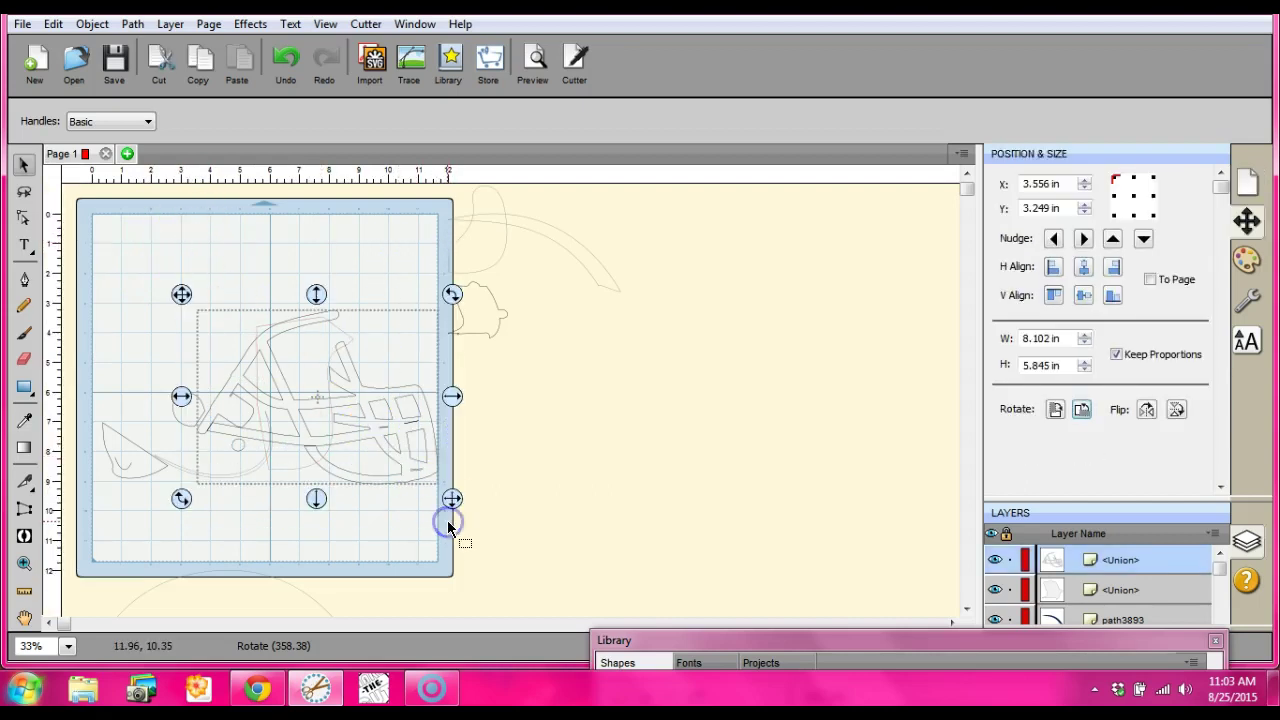
click(132, 28)
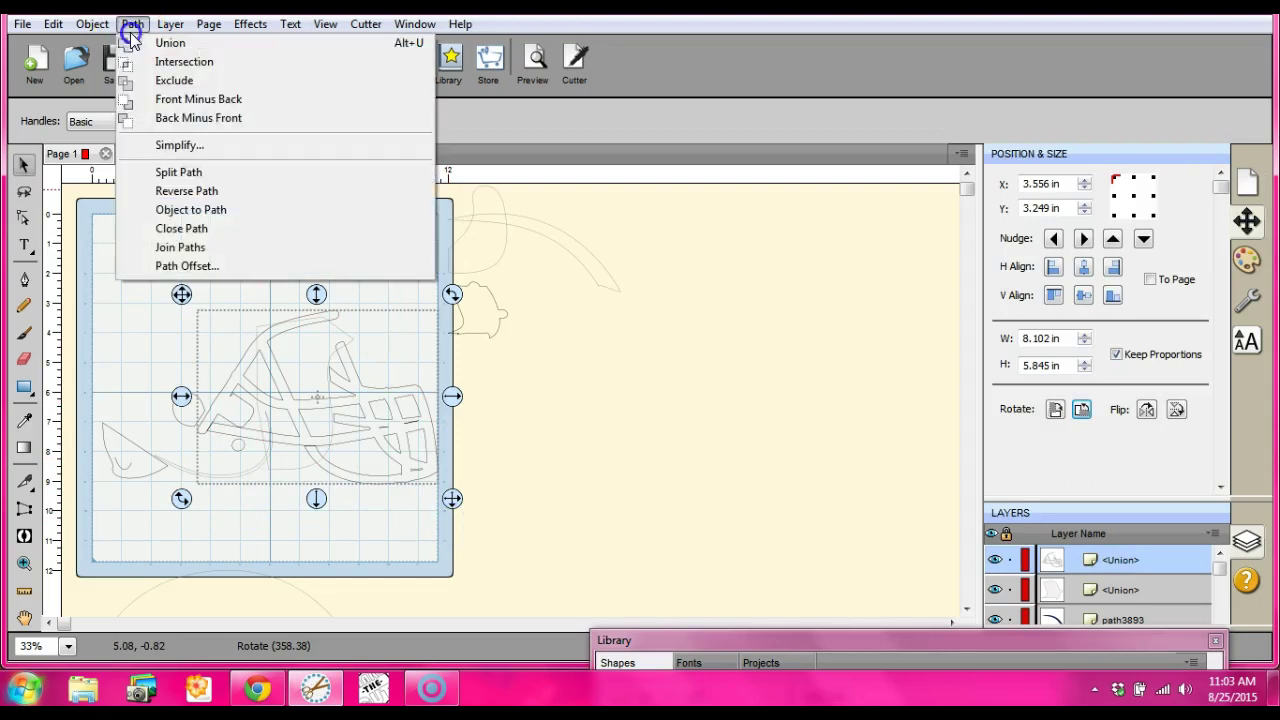
click(165, 125)
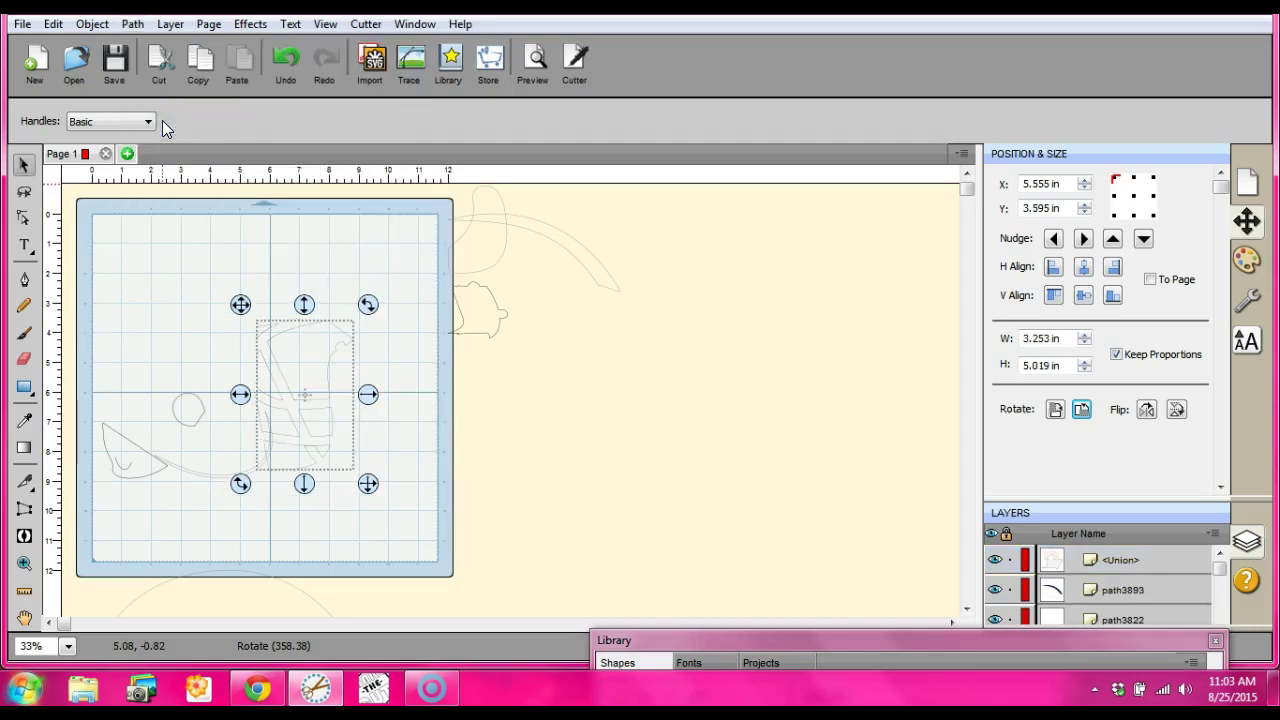
click(287, 60)
Step: Try Exclude and Front Minus Back on the face mask and the tall inner helmet piece, undoing each
click(132, 23)
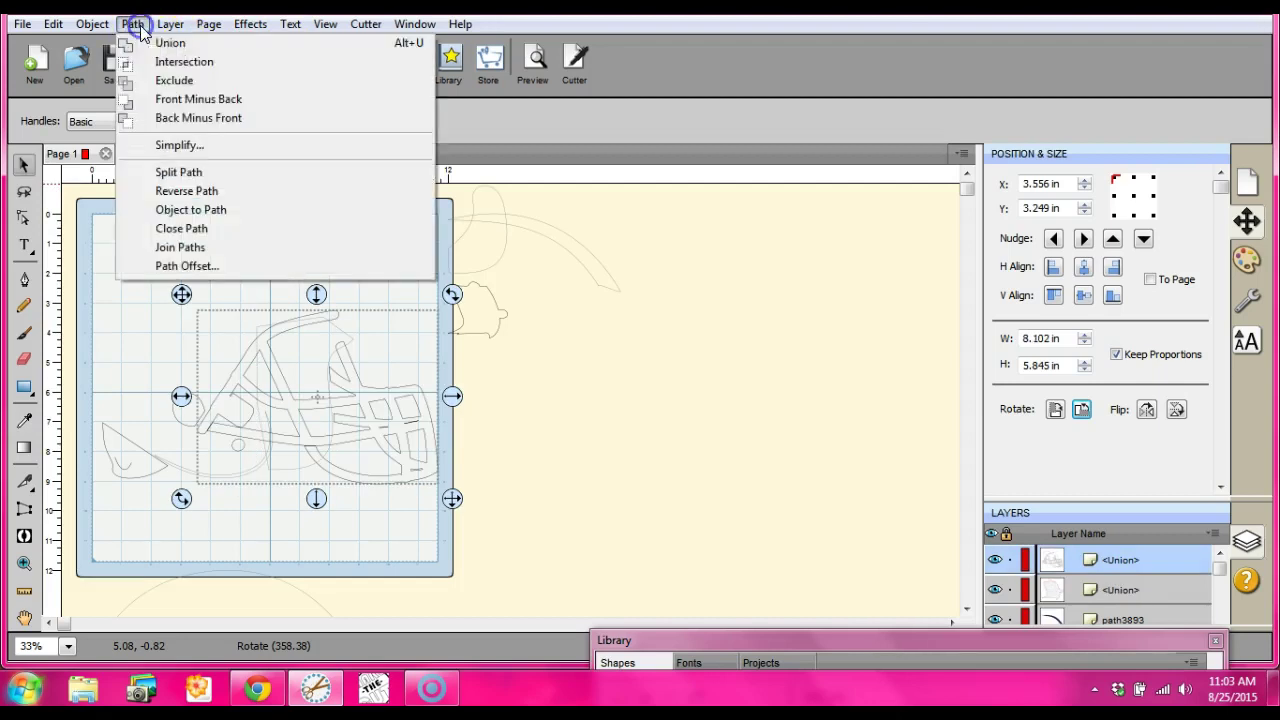
click(171, 81)
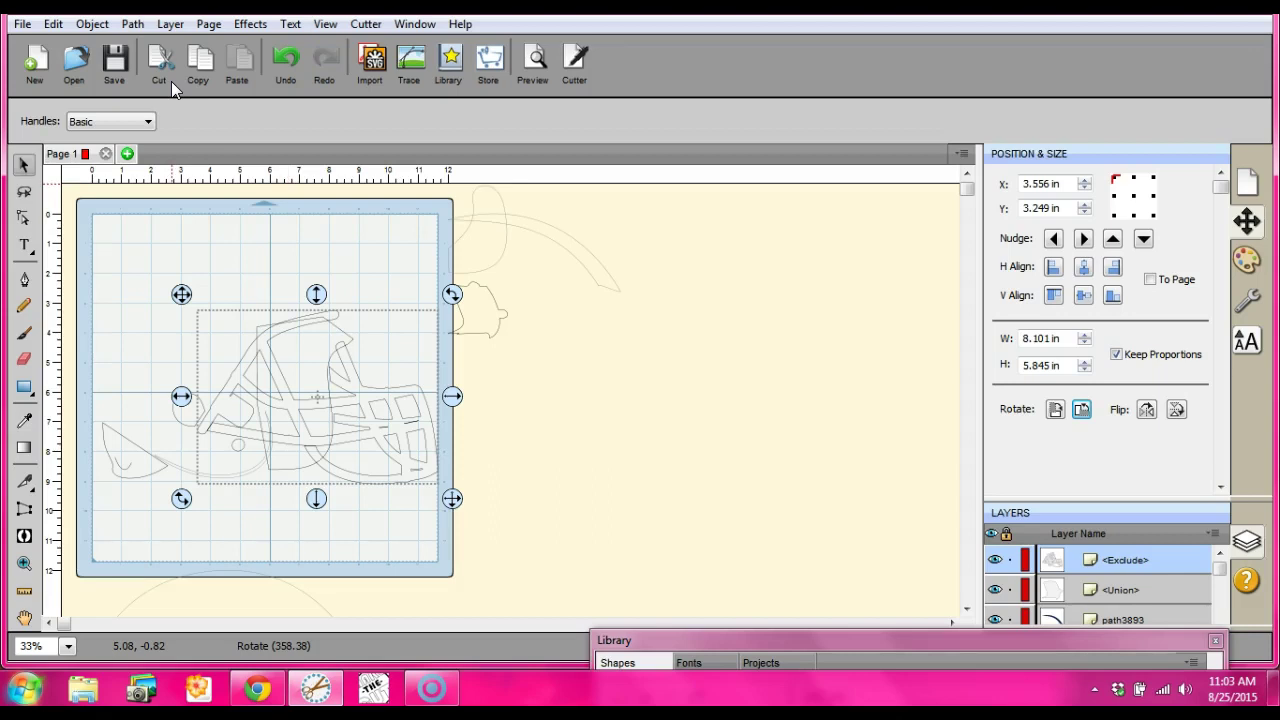
click(287, 62)
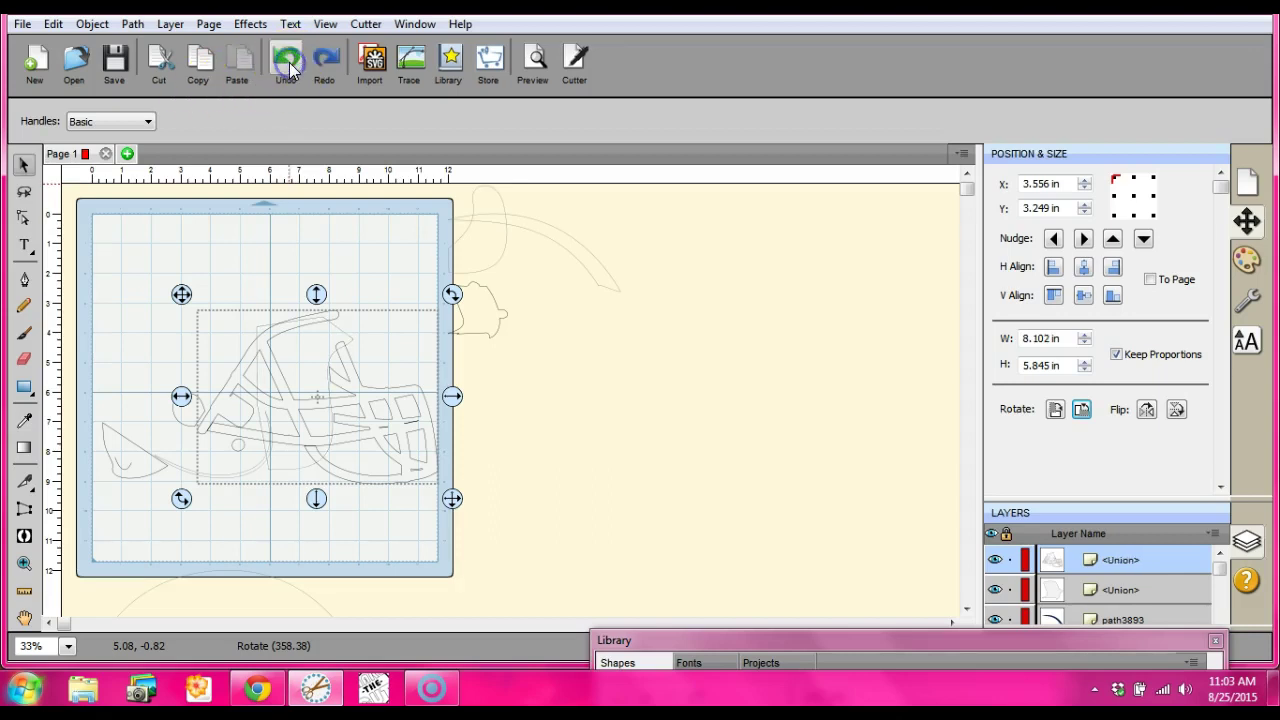
click(133, 23)
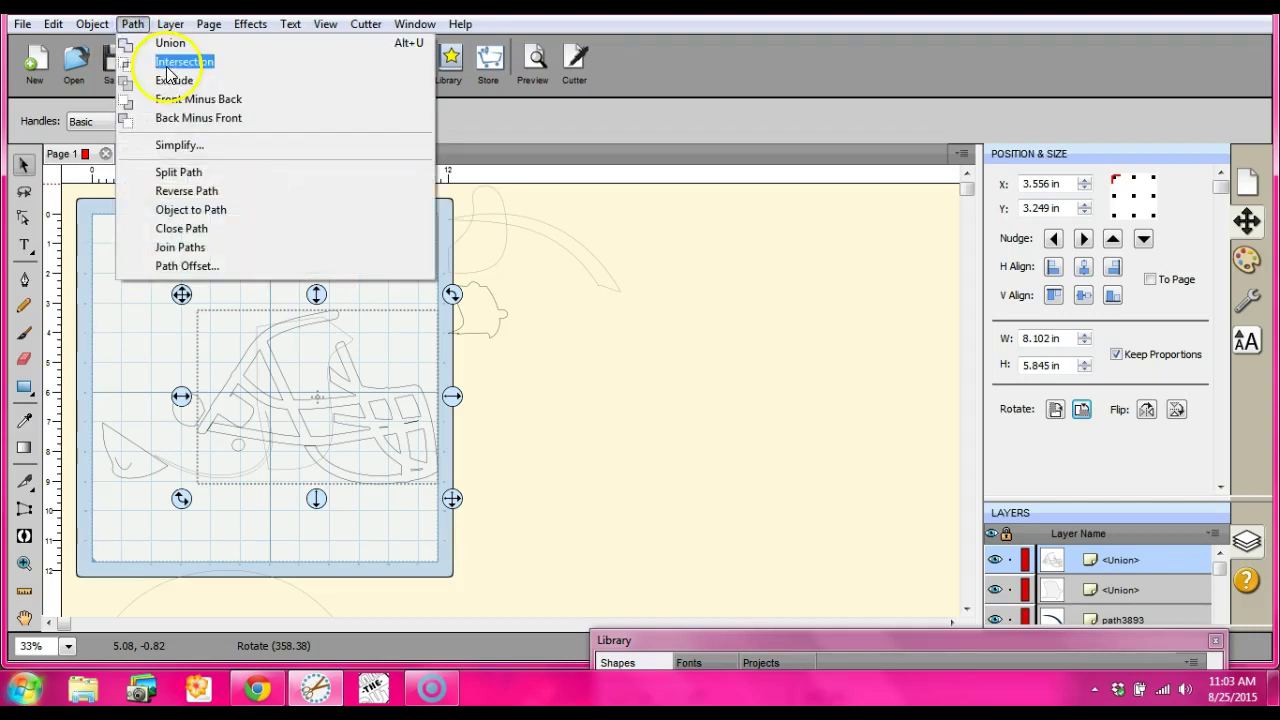
click(170, 99)
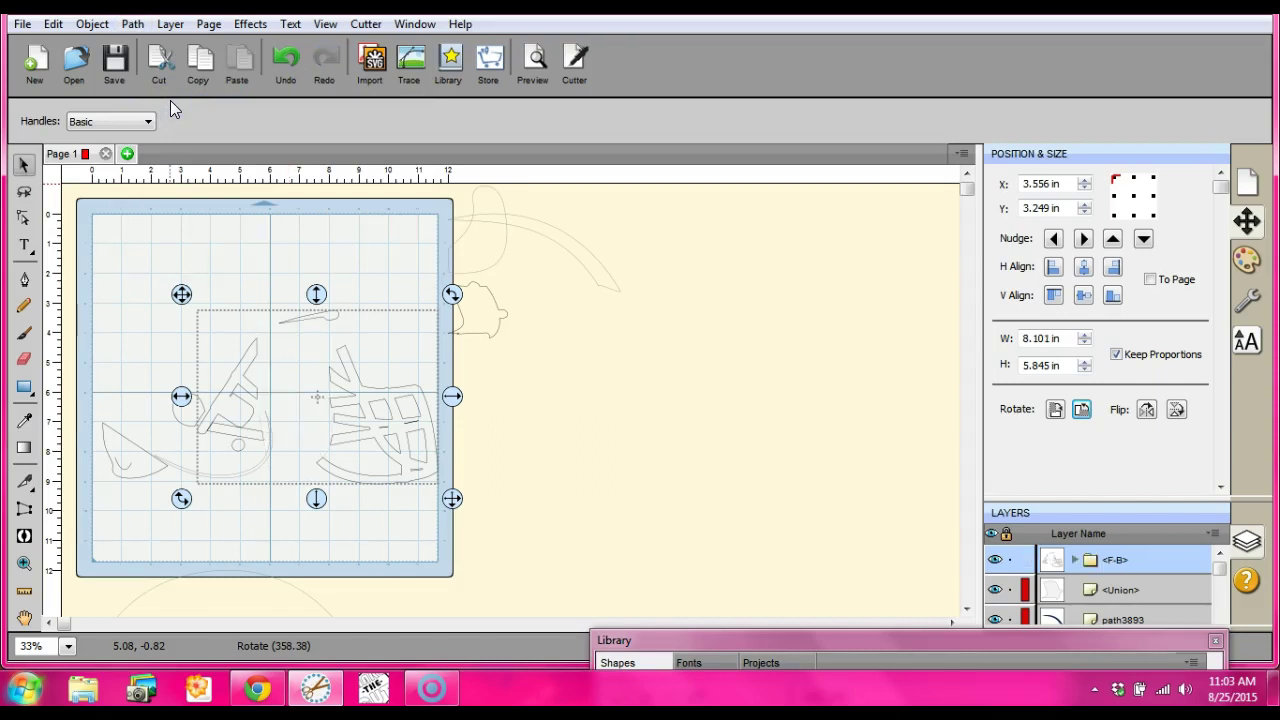
click(285, 60)
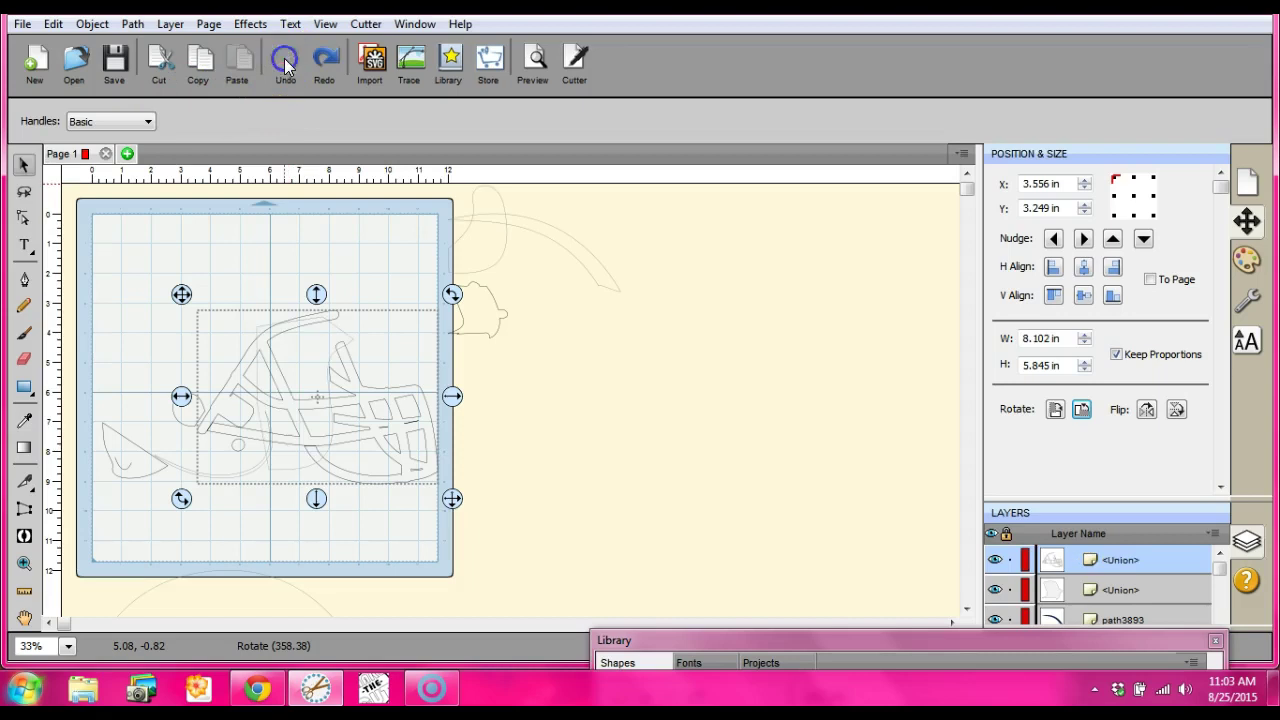
Step: Erase part of the tall inner piece's outline just below the face mask's lower bar with the Eraser
click(24, 359)
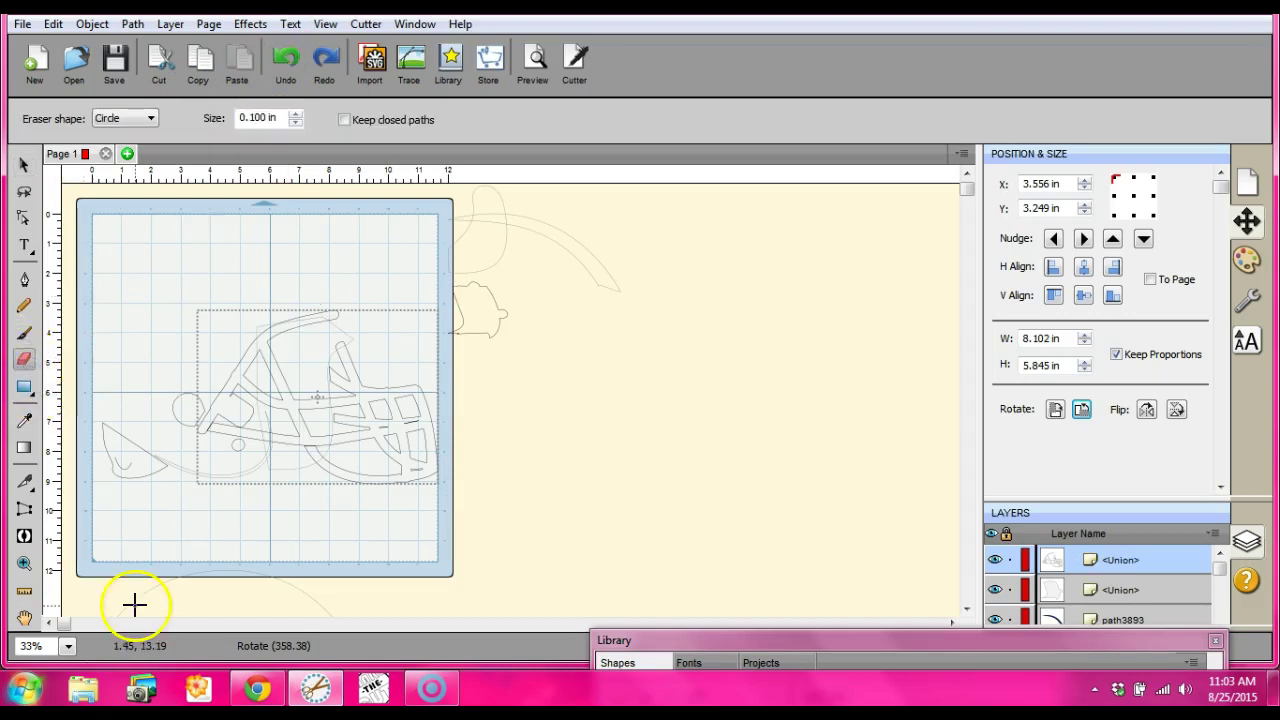
click(68, 646)
click(62, 628)
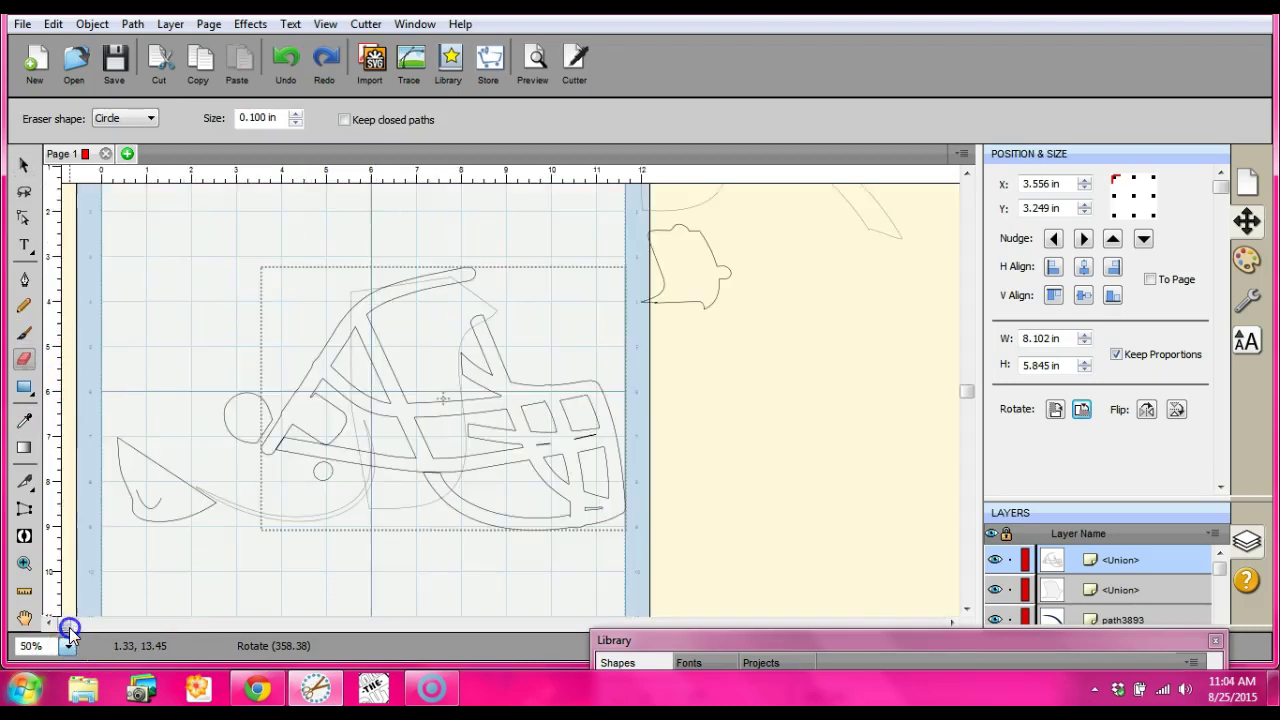
click(363, 482)
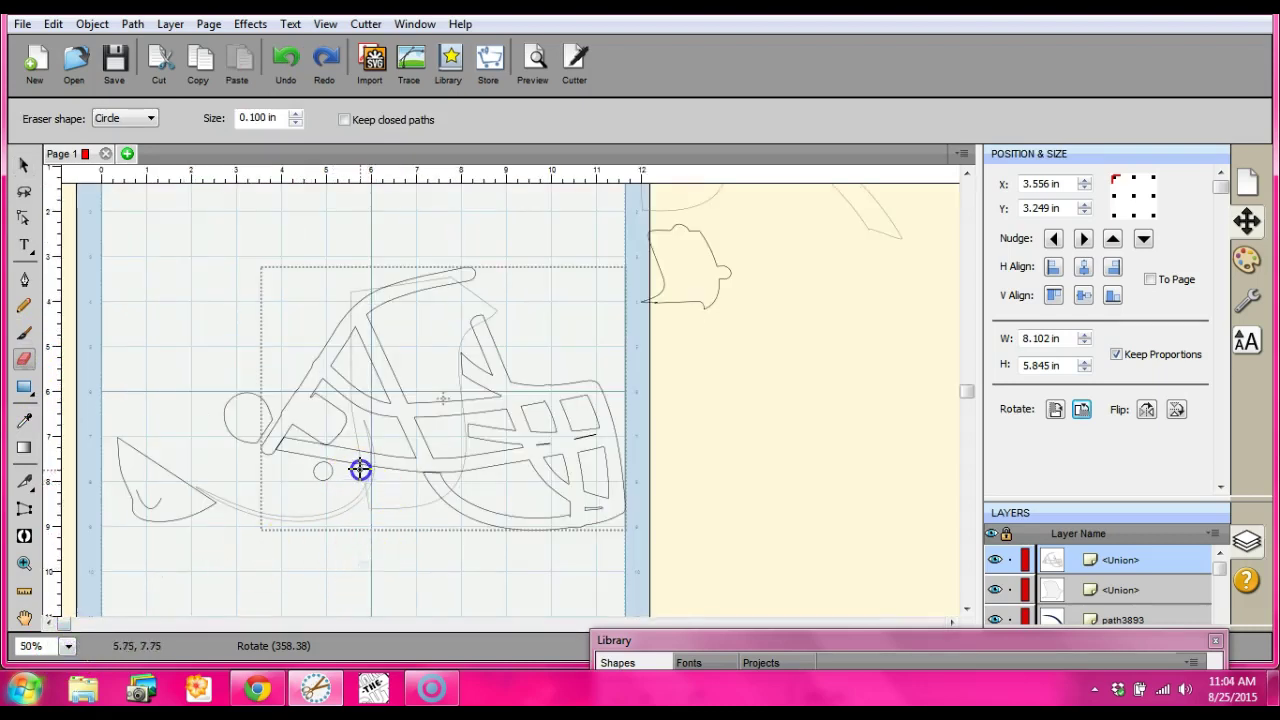
drag(360, 468, 362, 482)
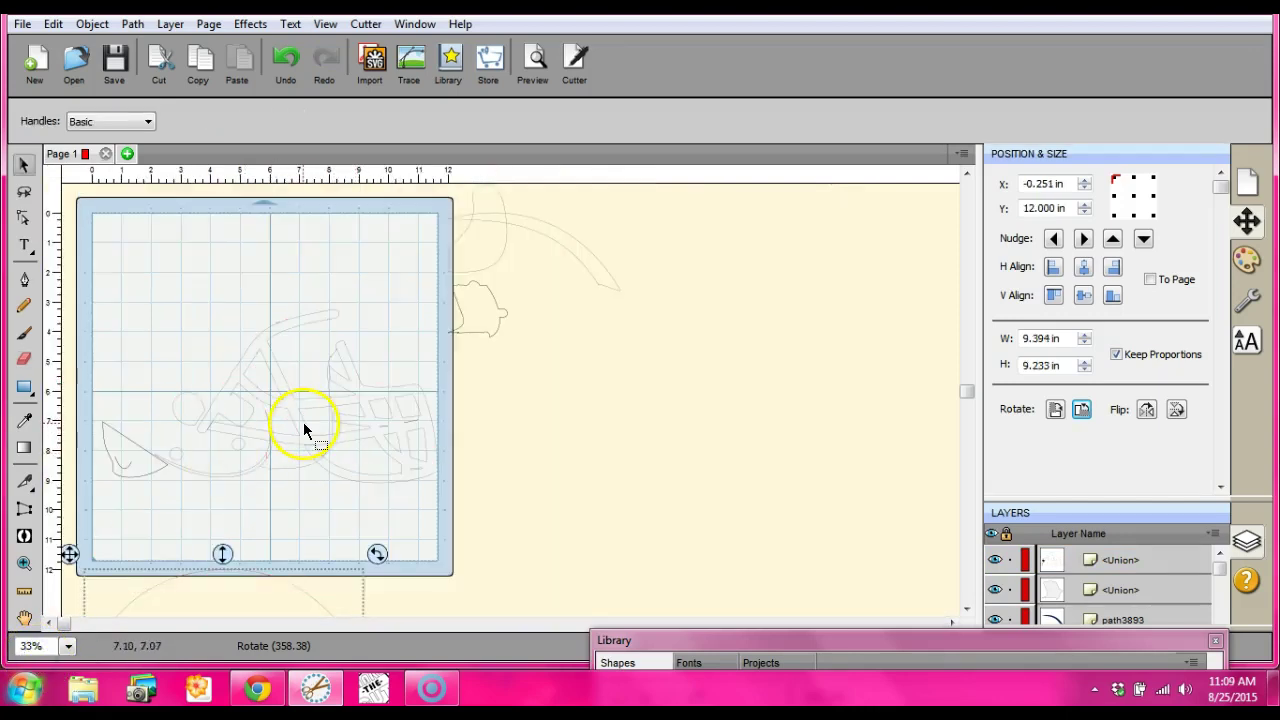
Step: Delete the thin curved strip along the bottom of the helmet, between the back piece and the face mask
click(357, 403)
click(366, 417)
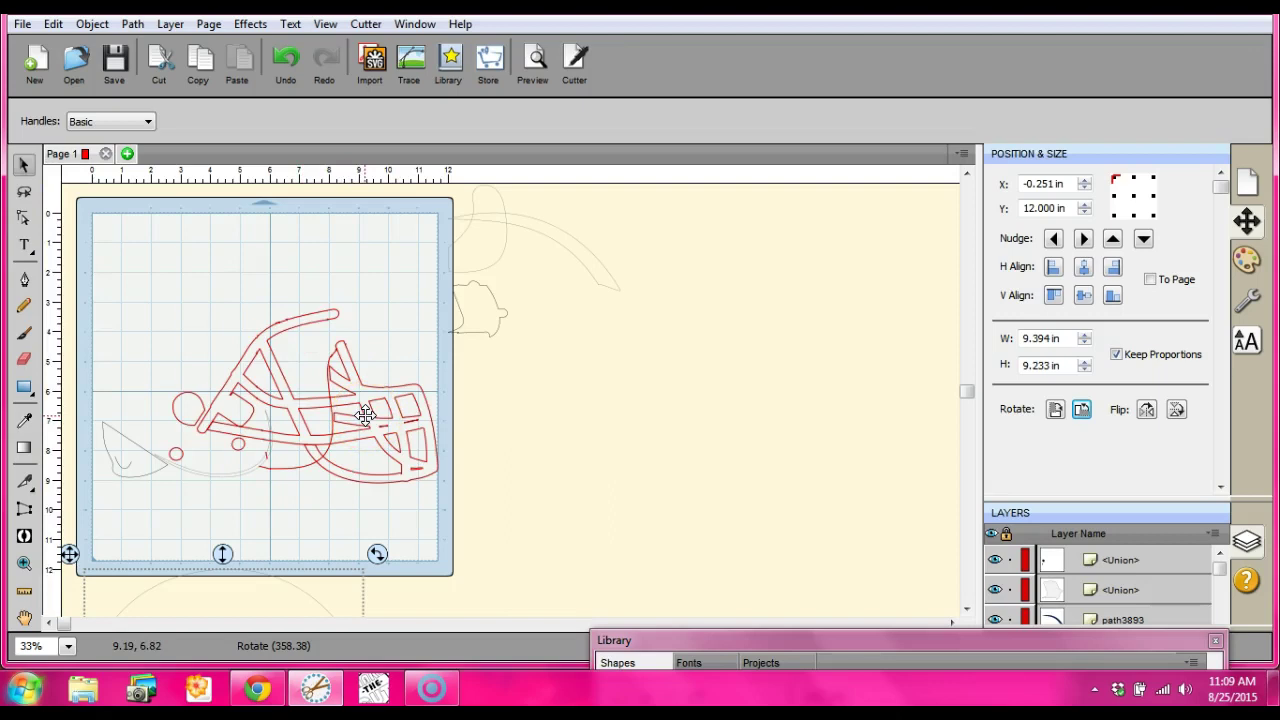
click(257, 474)
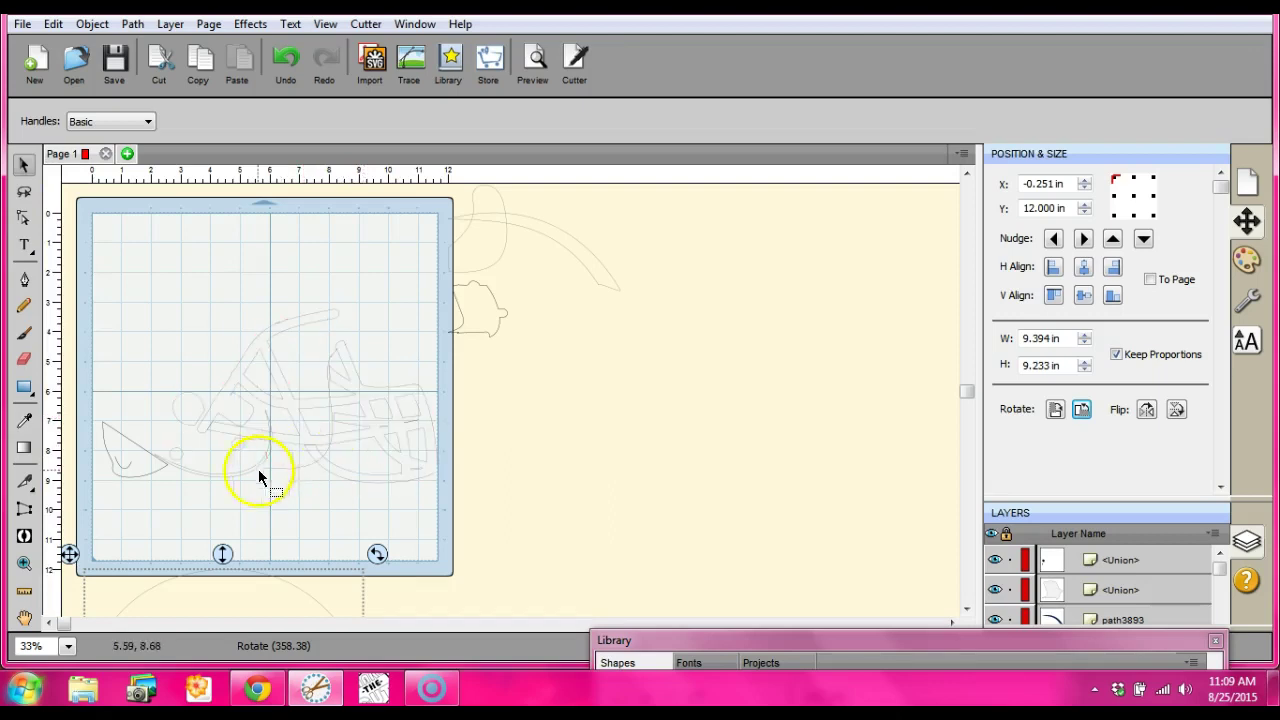
click(229, 472)
right_click(230, 472)
click(278, 285)
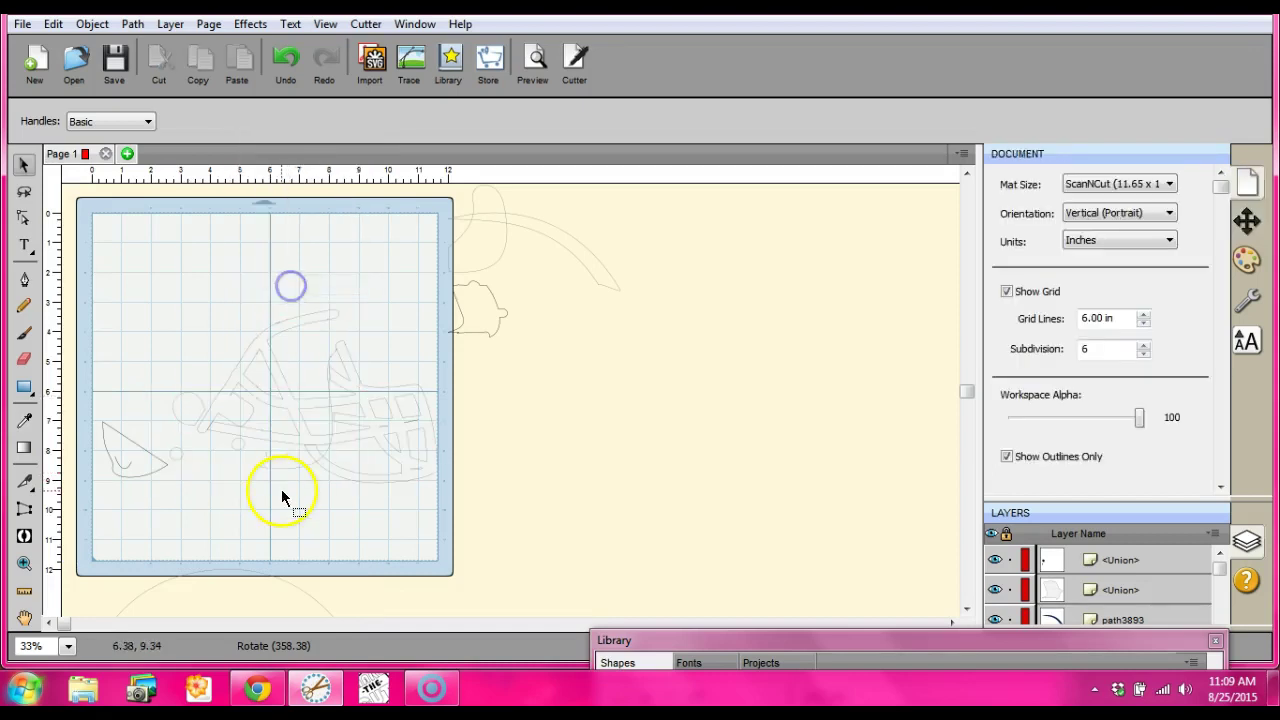
Step: Move the small notched piece from beside the mat onto the face mask's upper bar end and unite both with Union
drag(474, 313, 305, 313)
drag(309, 494, 307, 507)
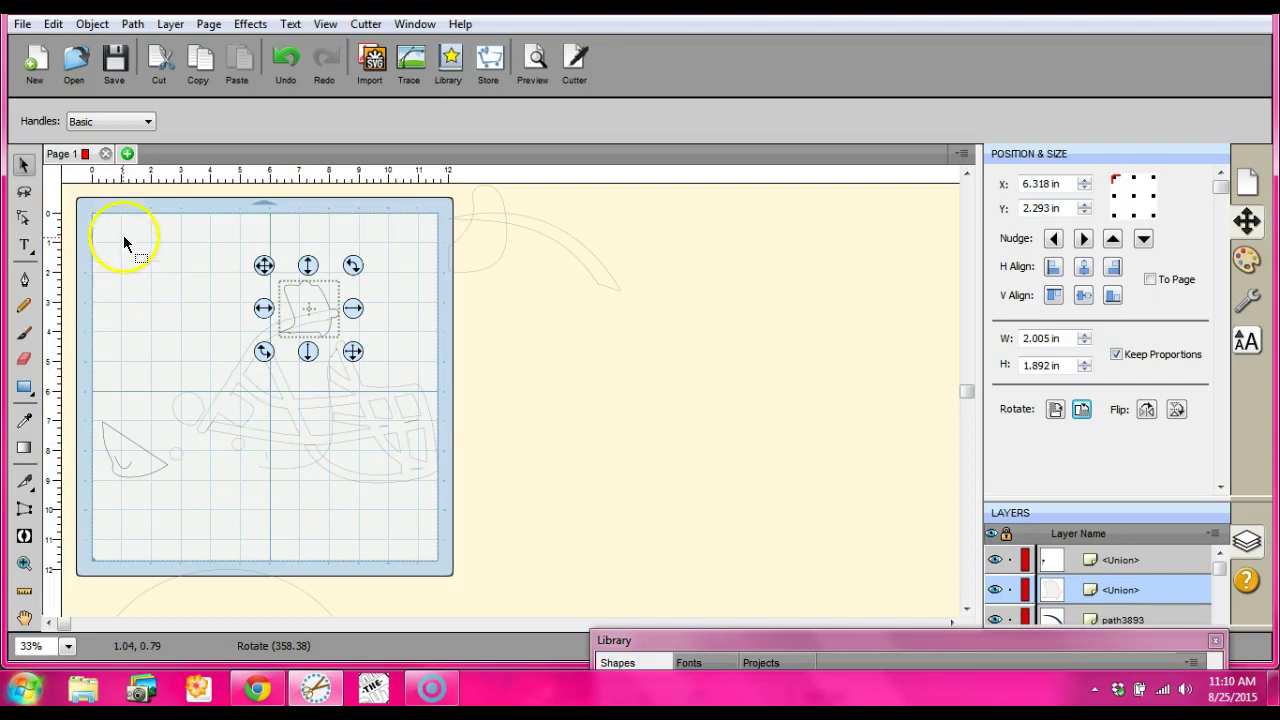
drag(168, 213, 197, 252)
click(456, 533)
click(318, 318)
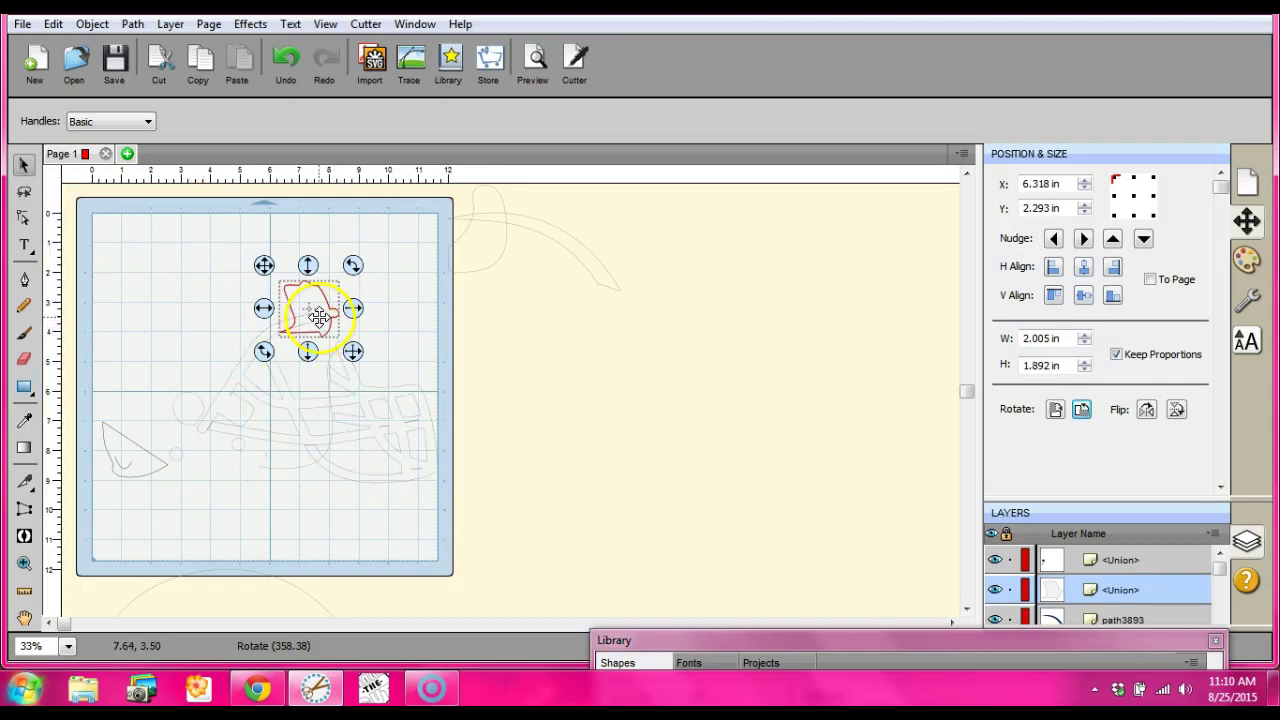
click(92, 23)
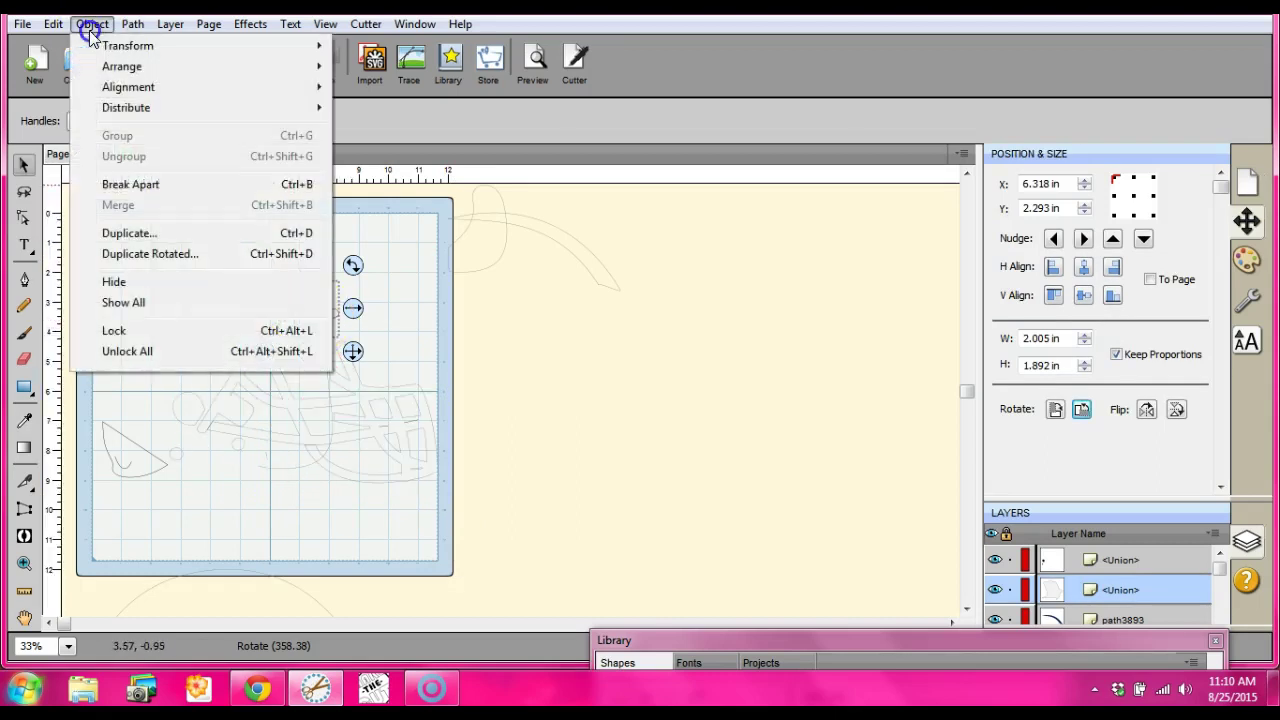
click(351, 213)
drag(443, 510, 186, 229)
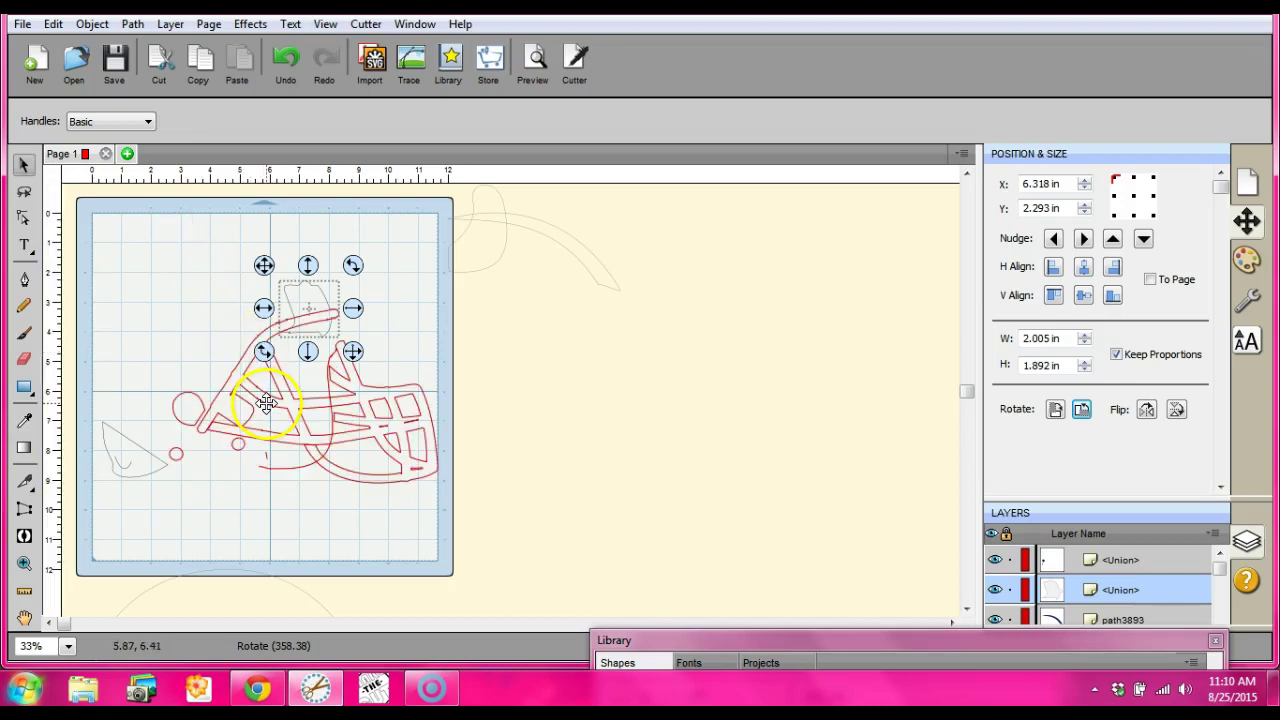
drag(142, 211, 457, 564)
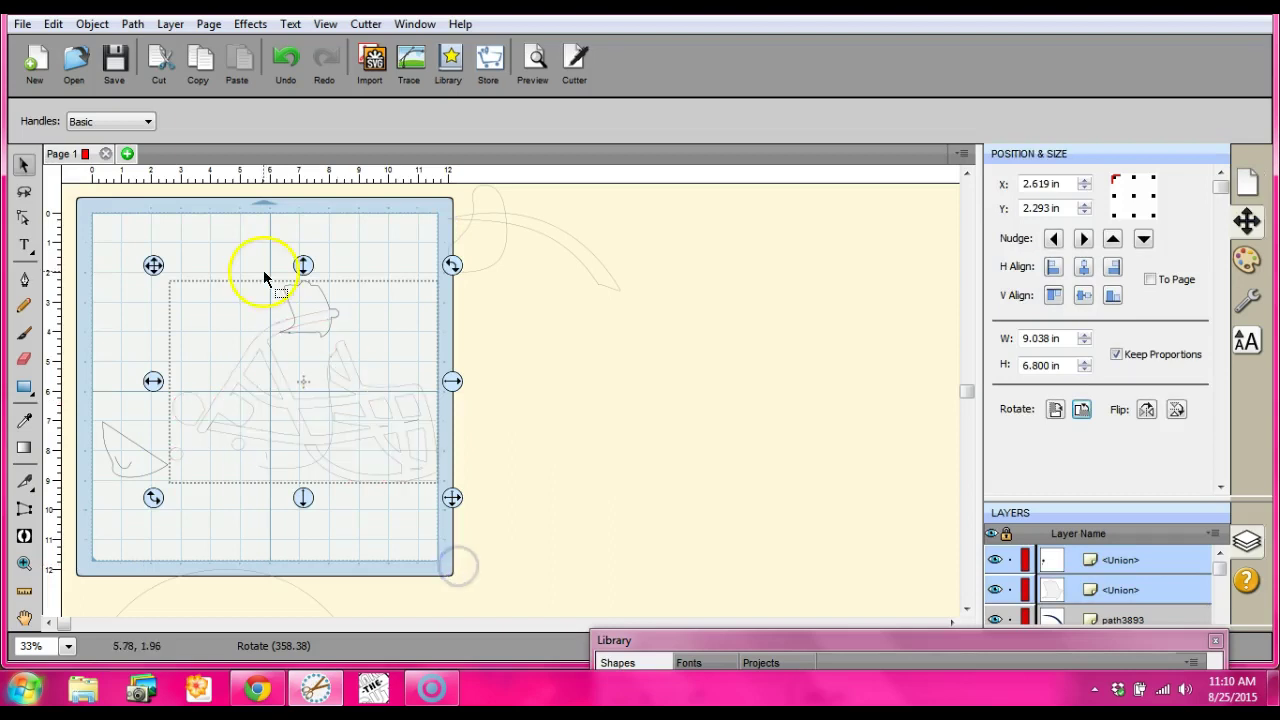
click(133, 23)
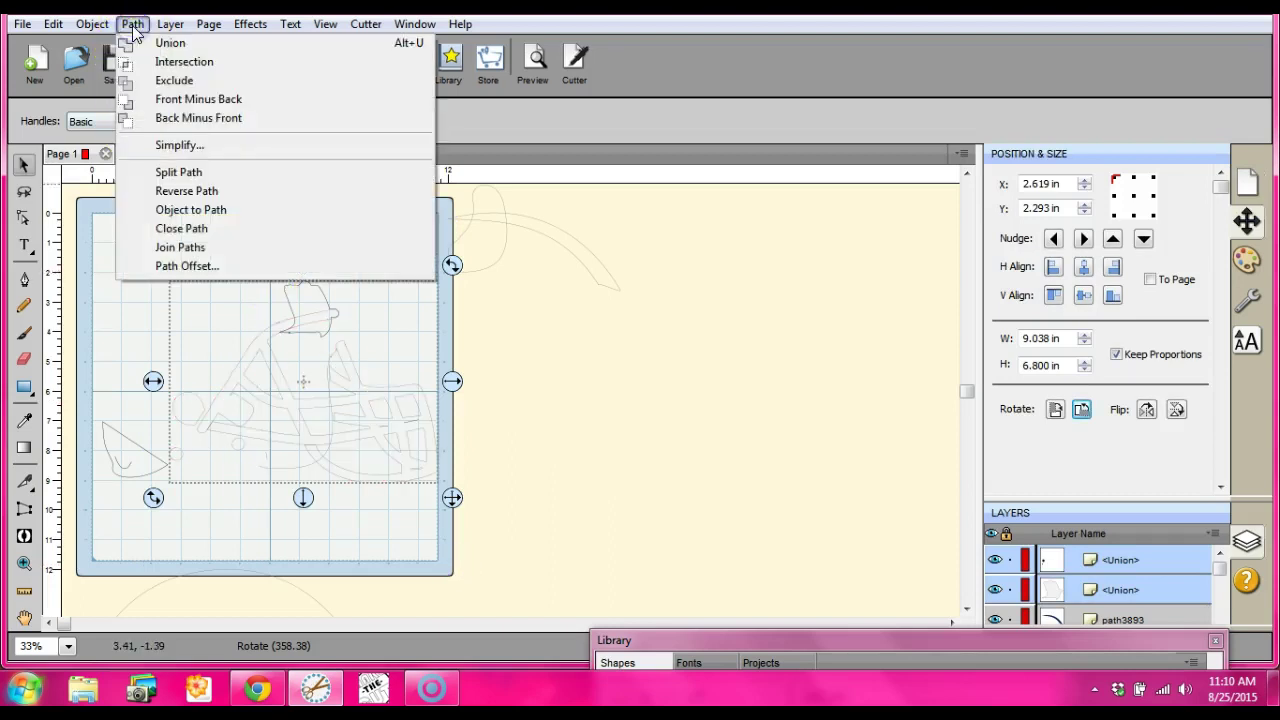
click(166, 43)
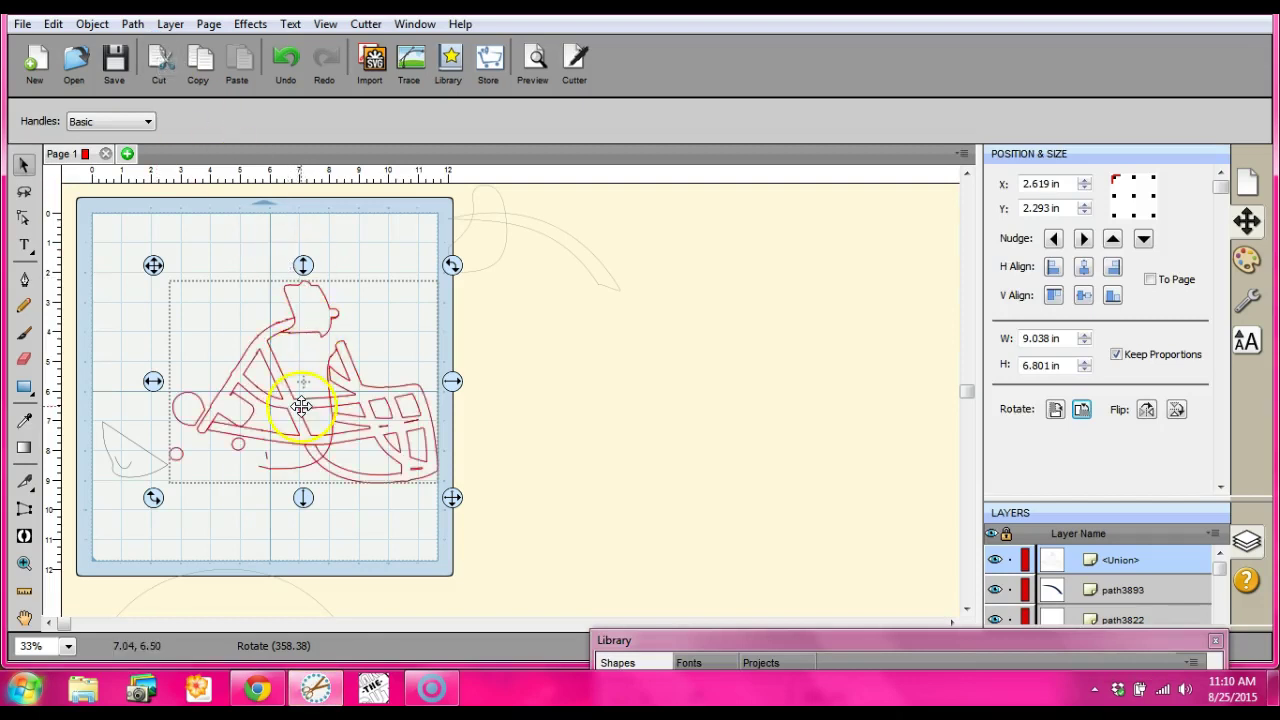
Step: Move the large helmet shell outline from below the mat up over the united face mask
click(251, 527)
click(223, 605)
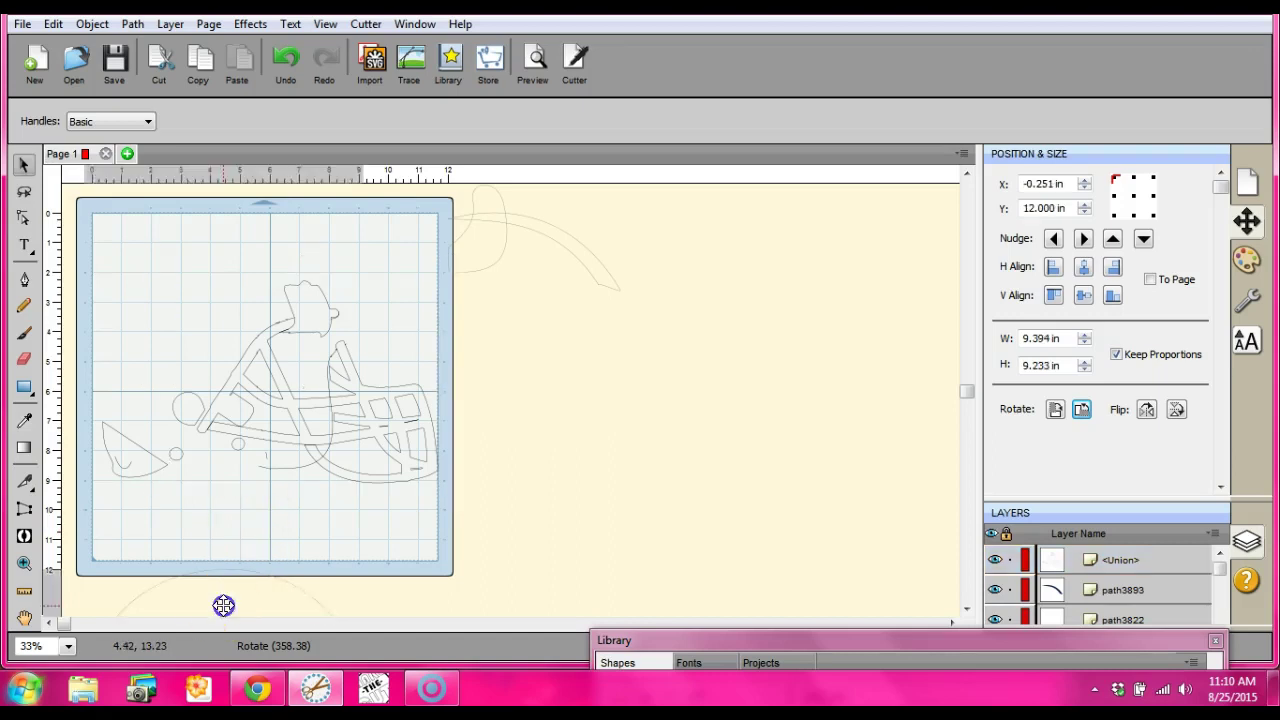
click(216, 548)
drag(218, 552, 239, 188)
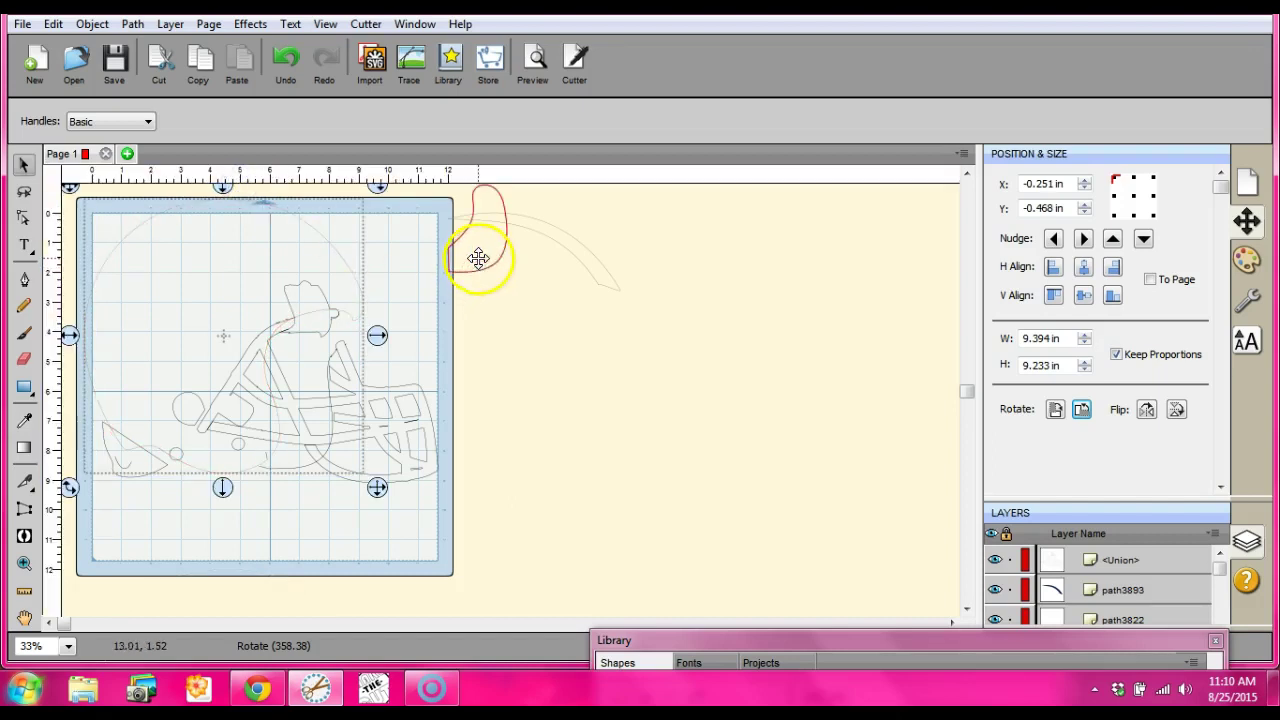
Step: Delete the two leftover pieces beside the mat, the rounded ear-shaped one and the long curved stripe
click(318, 330)
drag(317, 351, 580, 343)
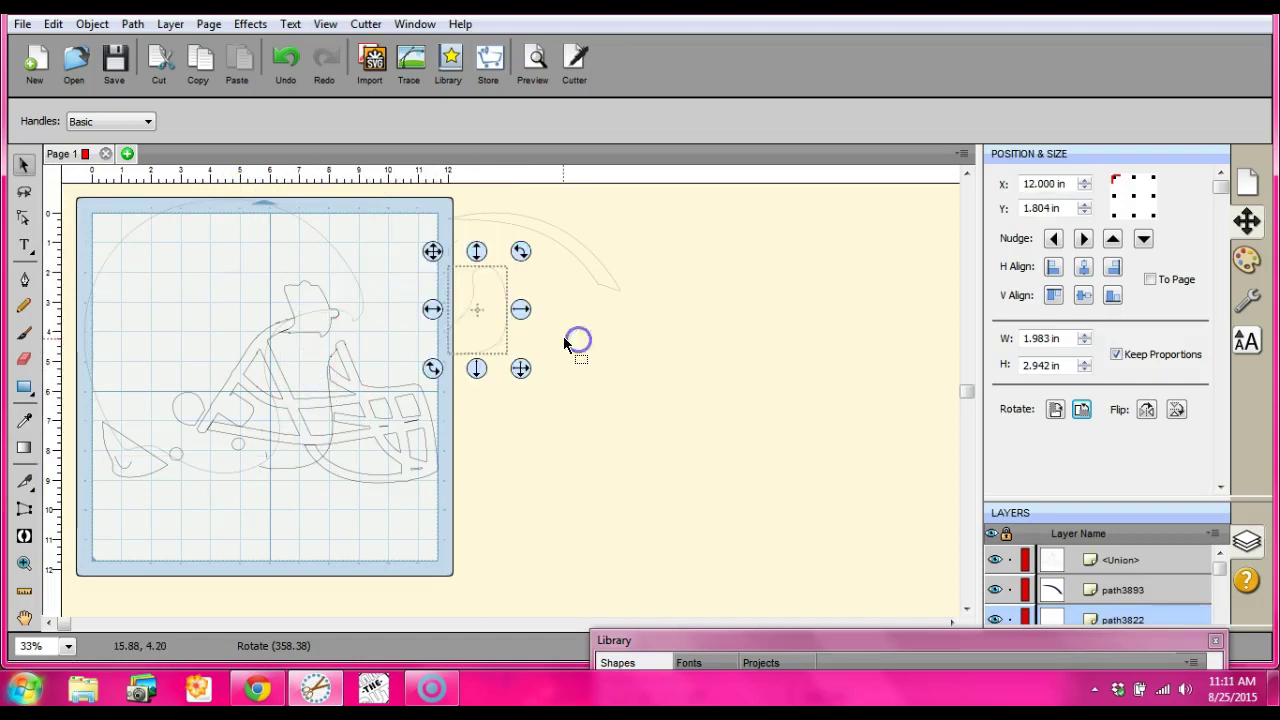
right_click(477, 319)
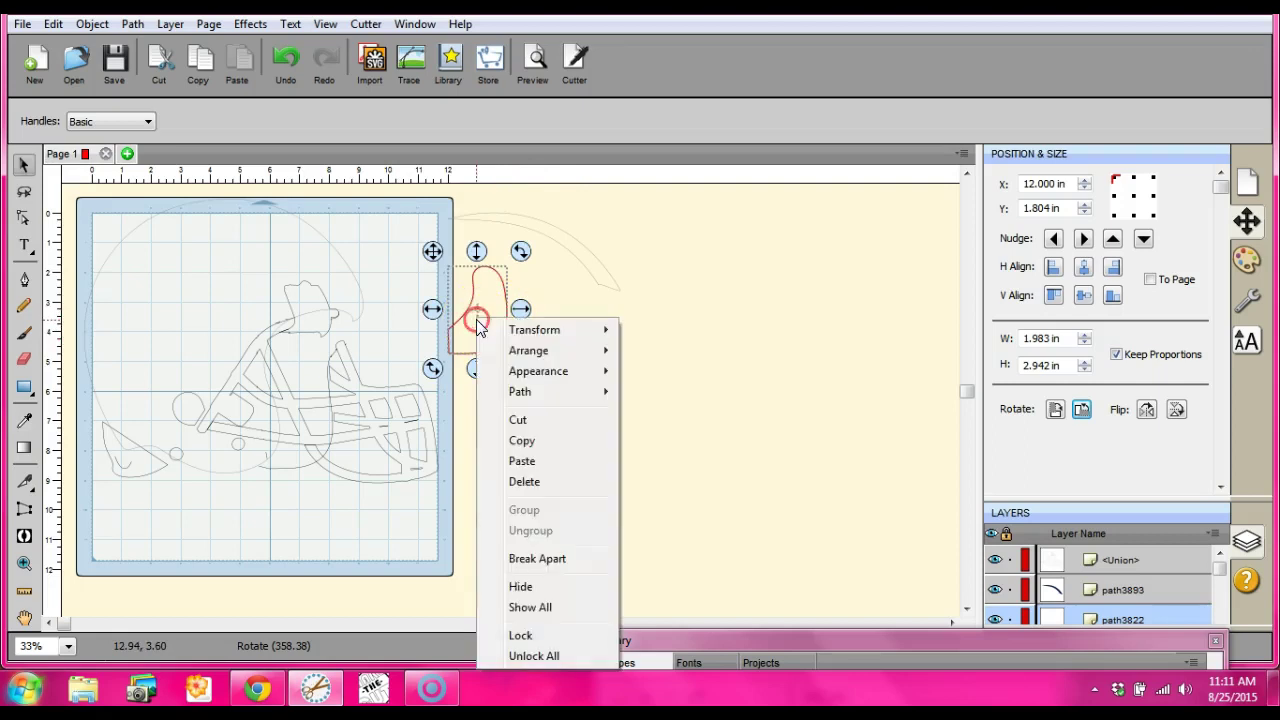
click(514, 484)
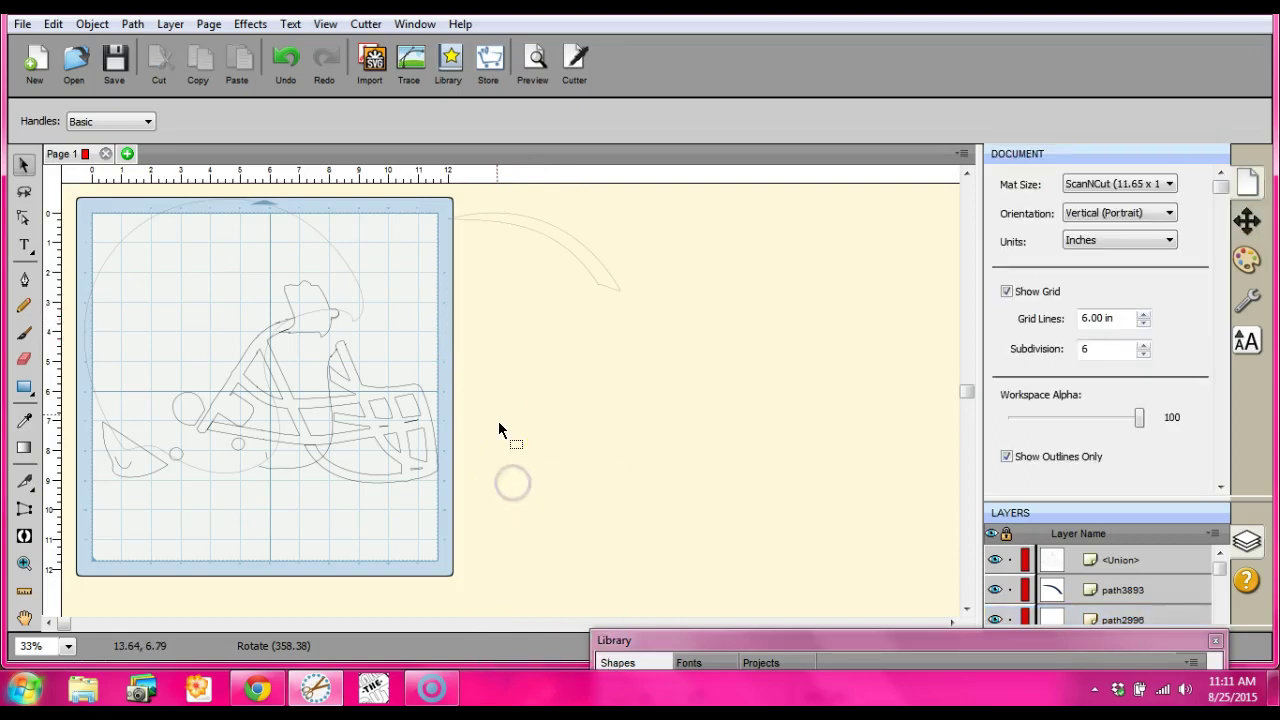
click(525, 218)
right_click(526, 215)
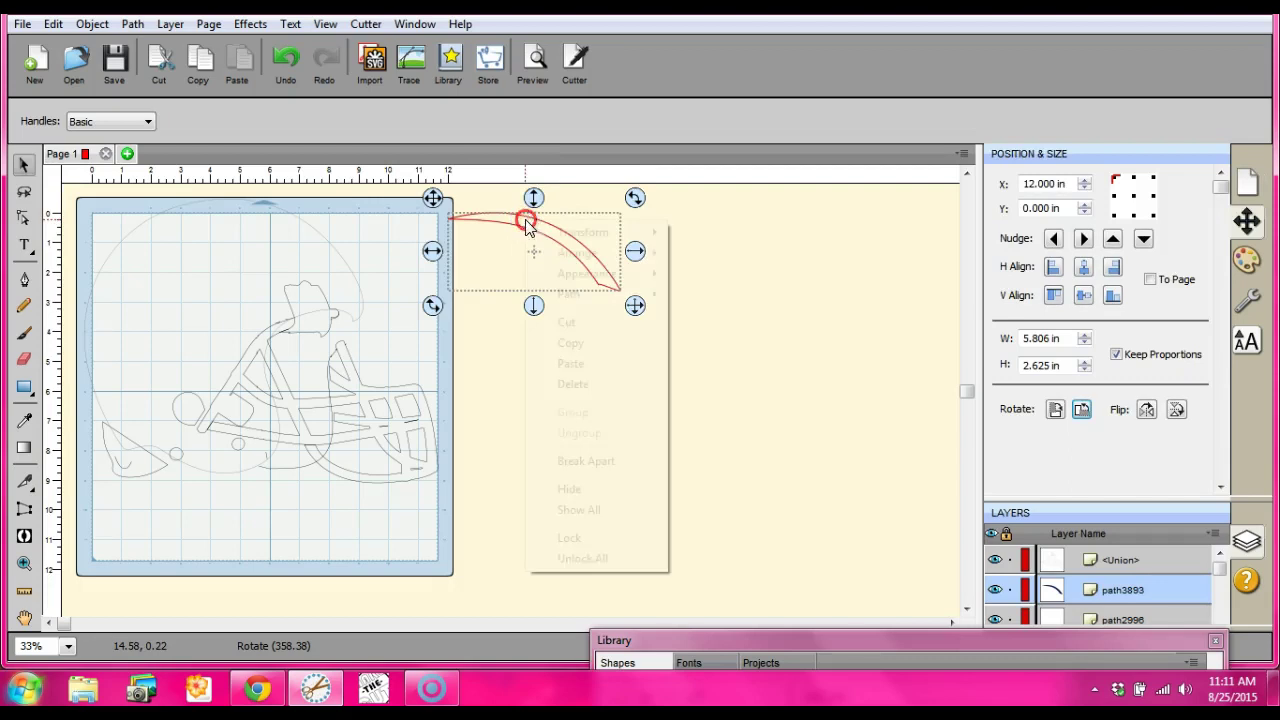
click(566, 390)
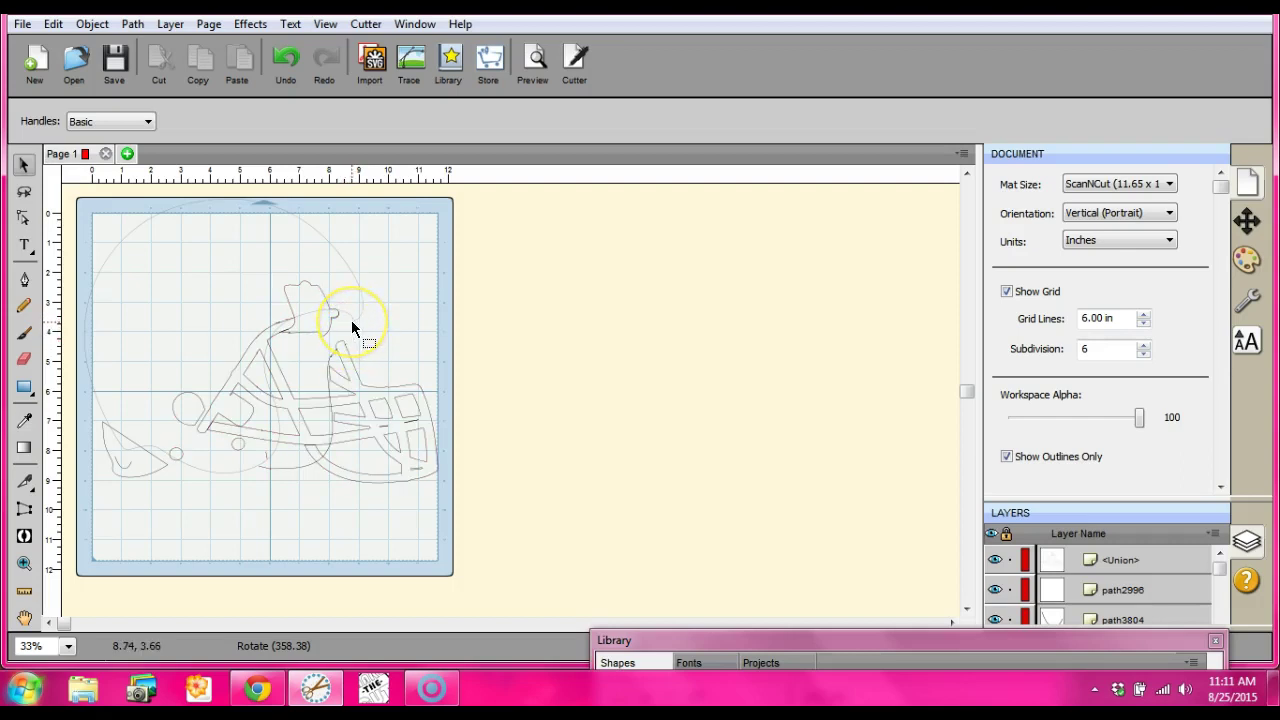
Step: Lower the large helmet shell until its top meets the mat's upper grid edge at Y 0.000 in
click(257, 268)
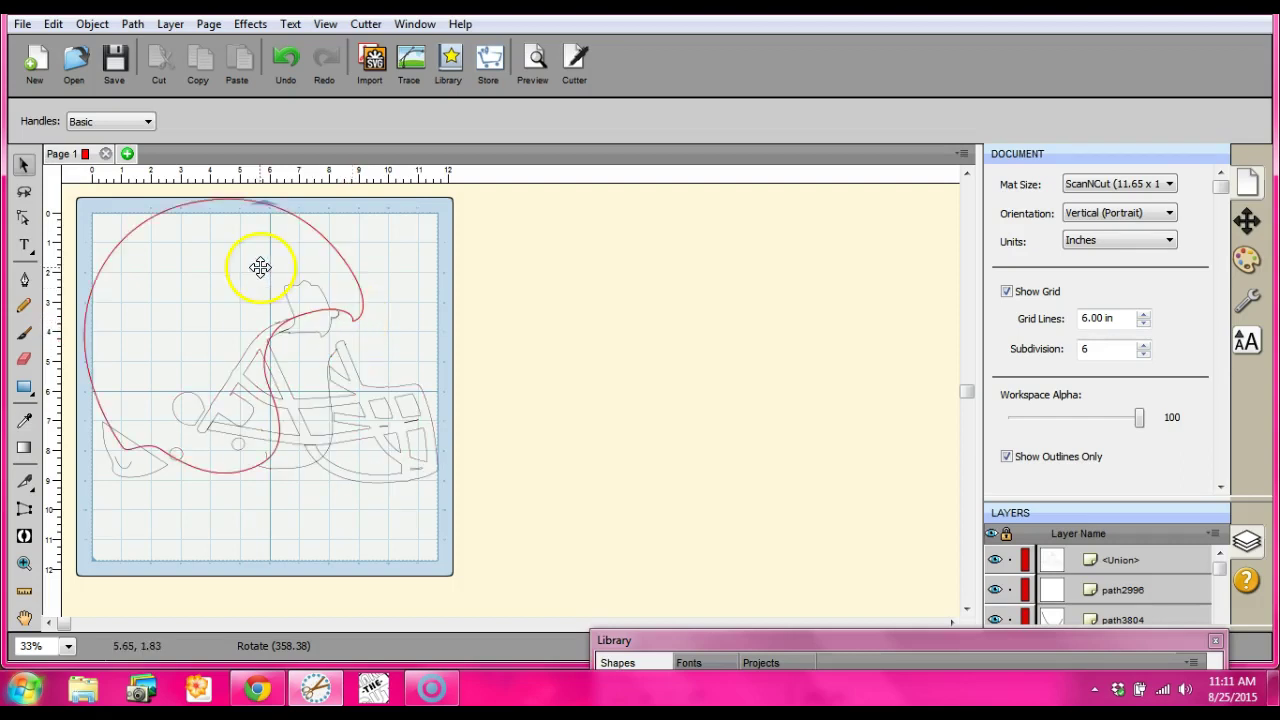
drag(260, 279, 260, 276)
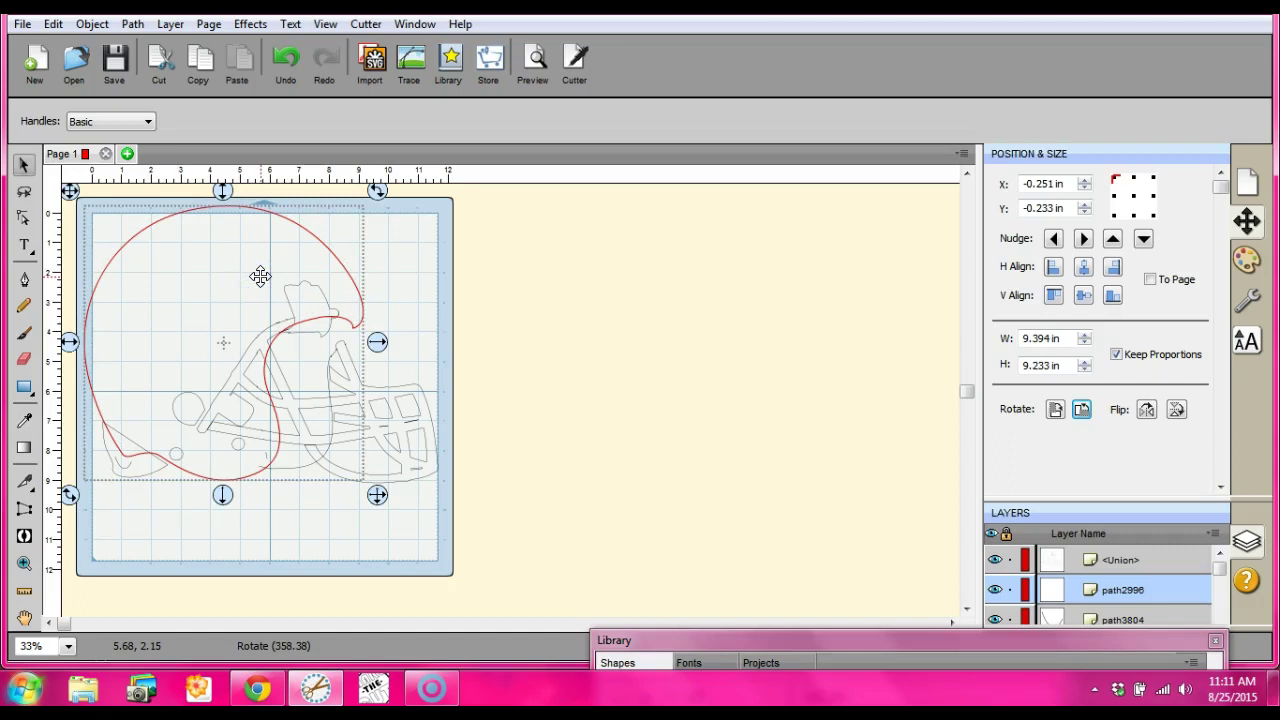
click(564, 347)
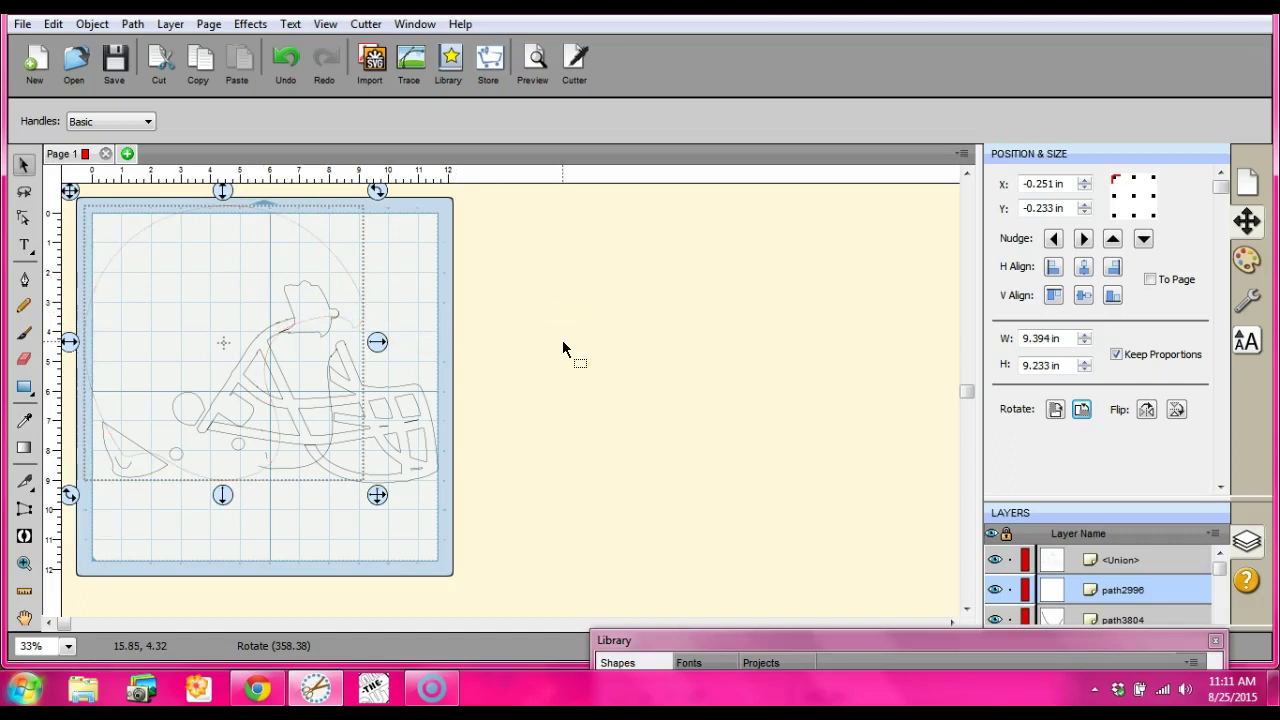
drag(220, 190, 221, 196)
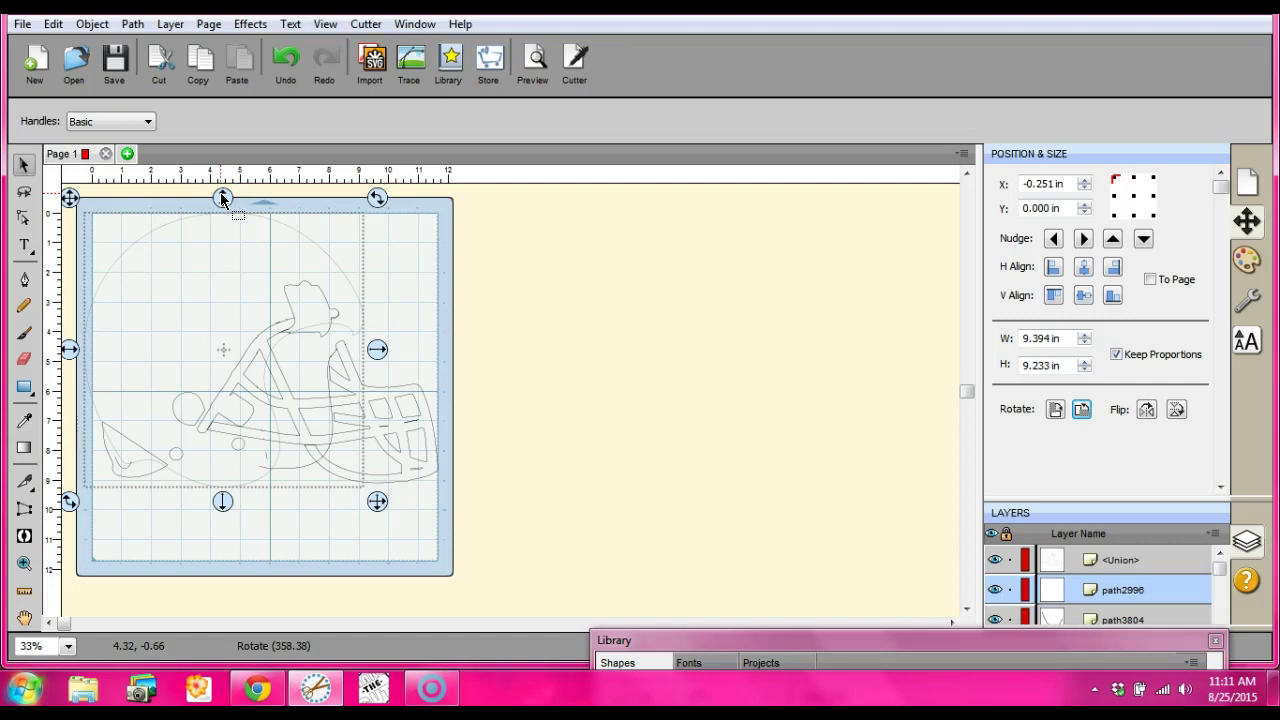
drag(220, 193, 221, 193)
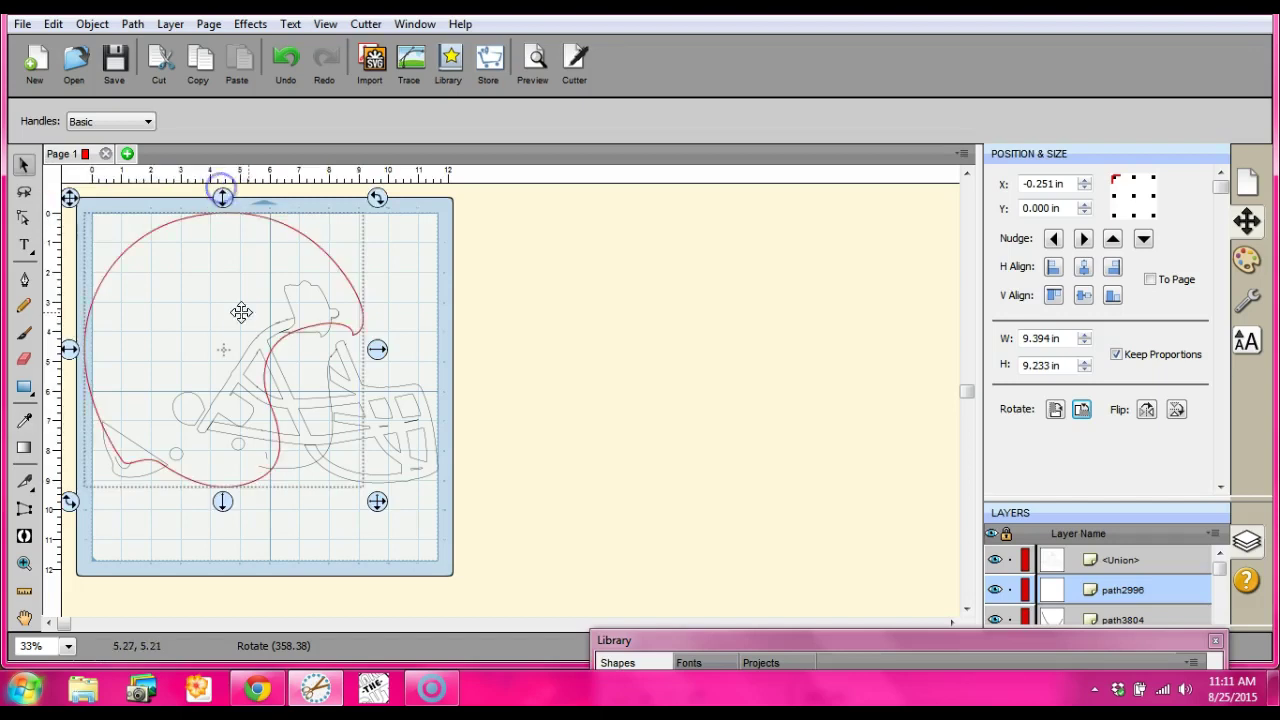
click(294, 528)
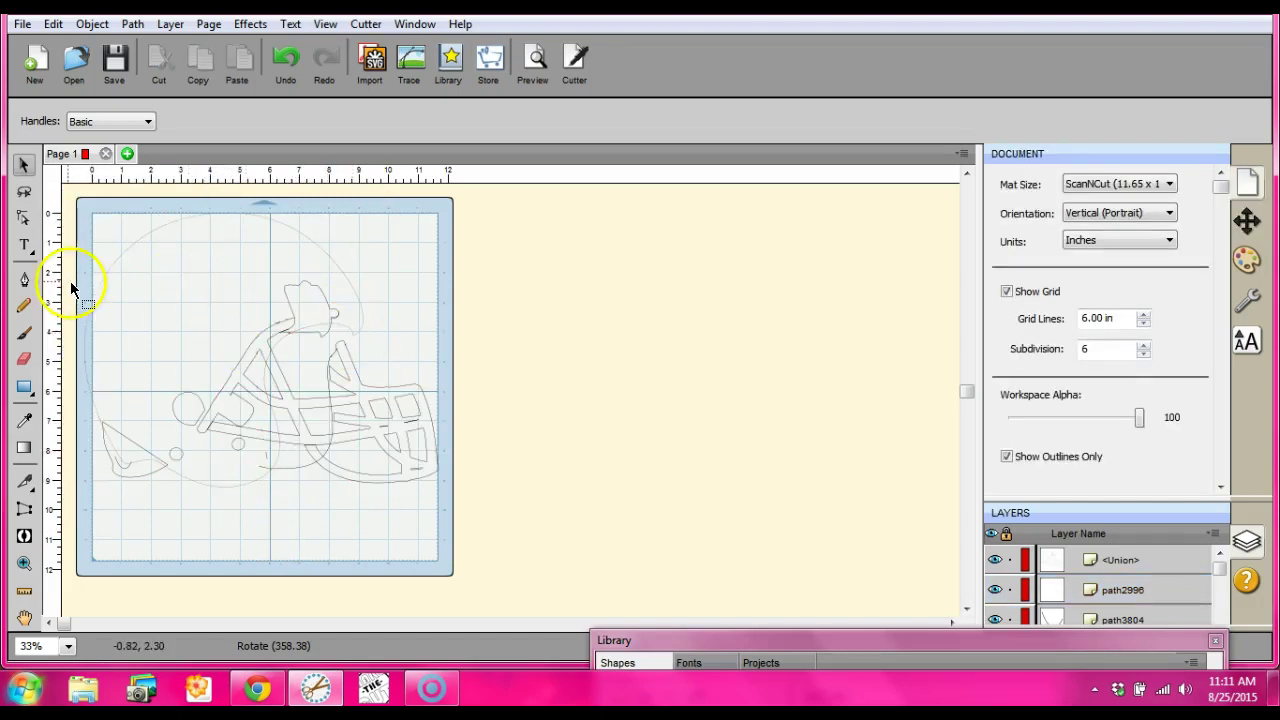
Step: Select all pieces on the mat and examine the united face mask, the helmet shell and the small back piece
drag(80, 184, 558, 620)
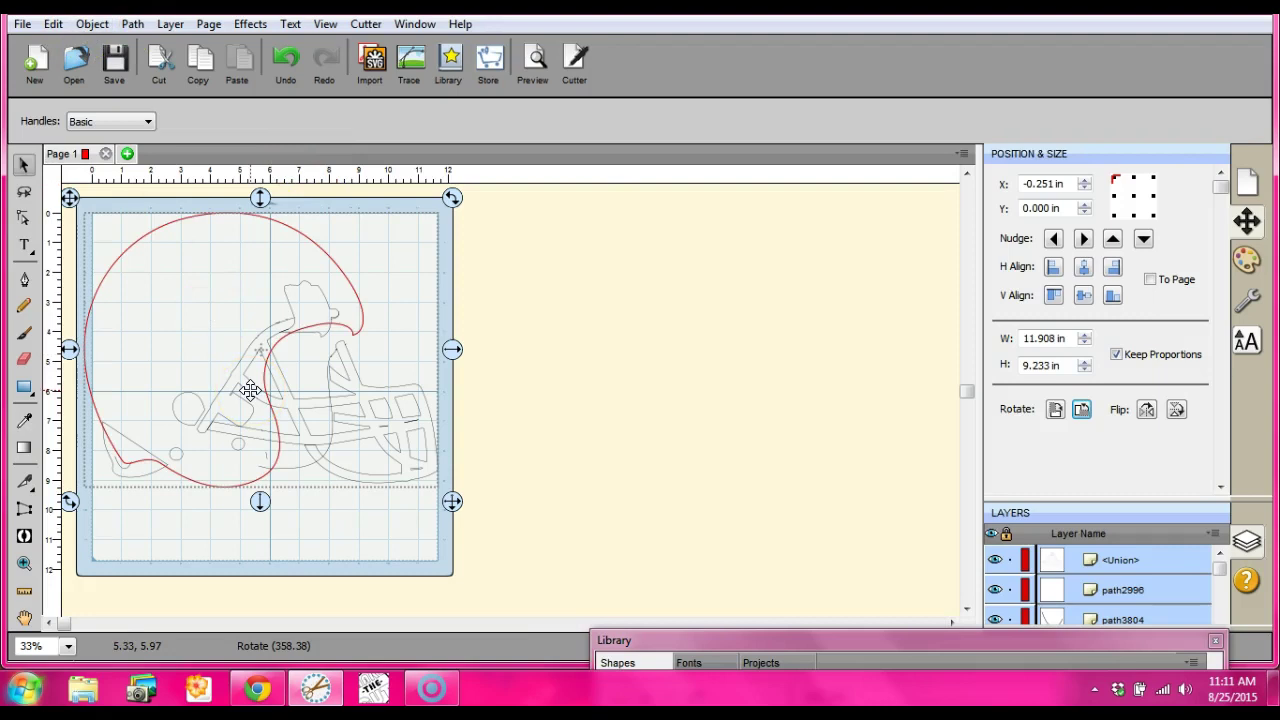
click(423, 451)
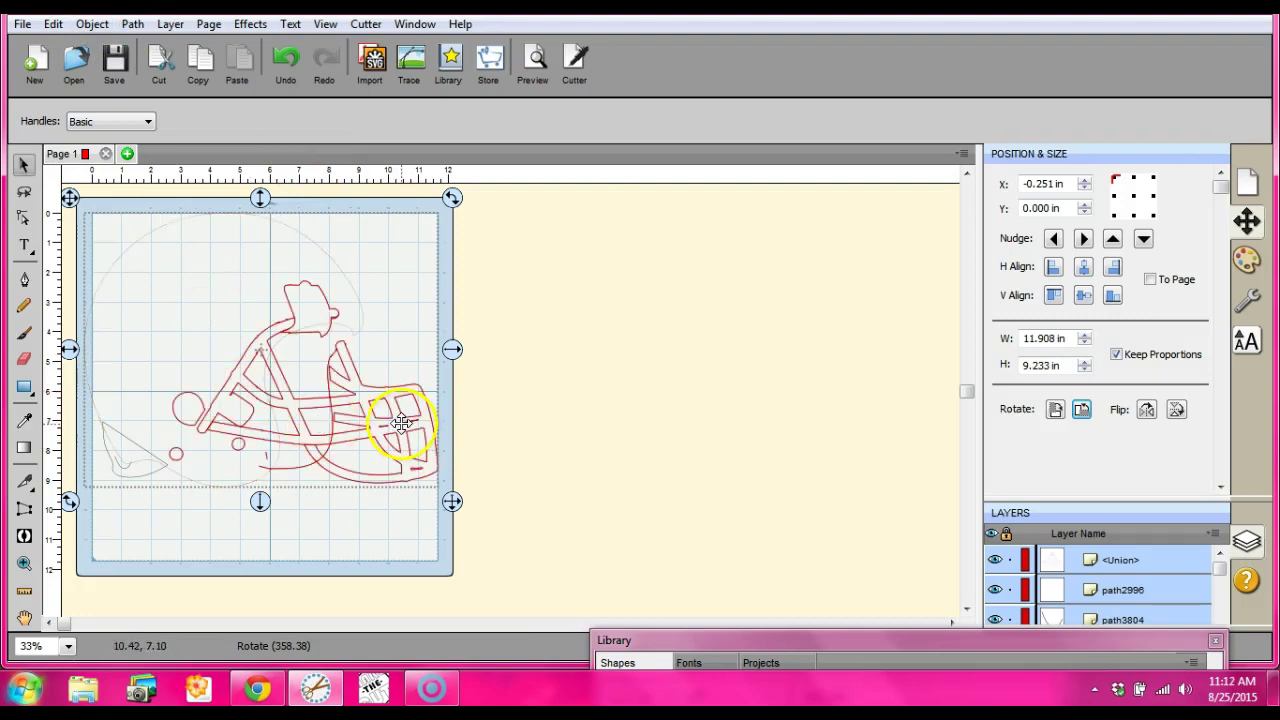
click(400, 423)
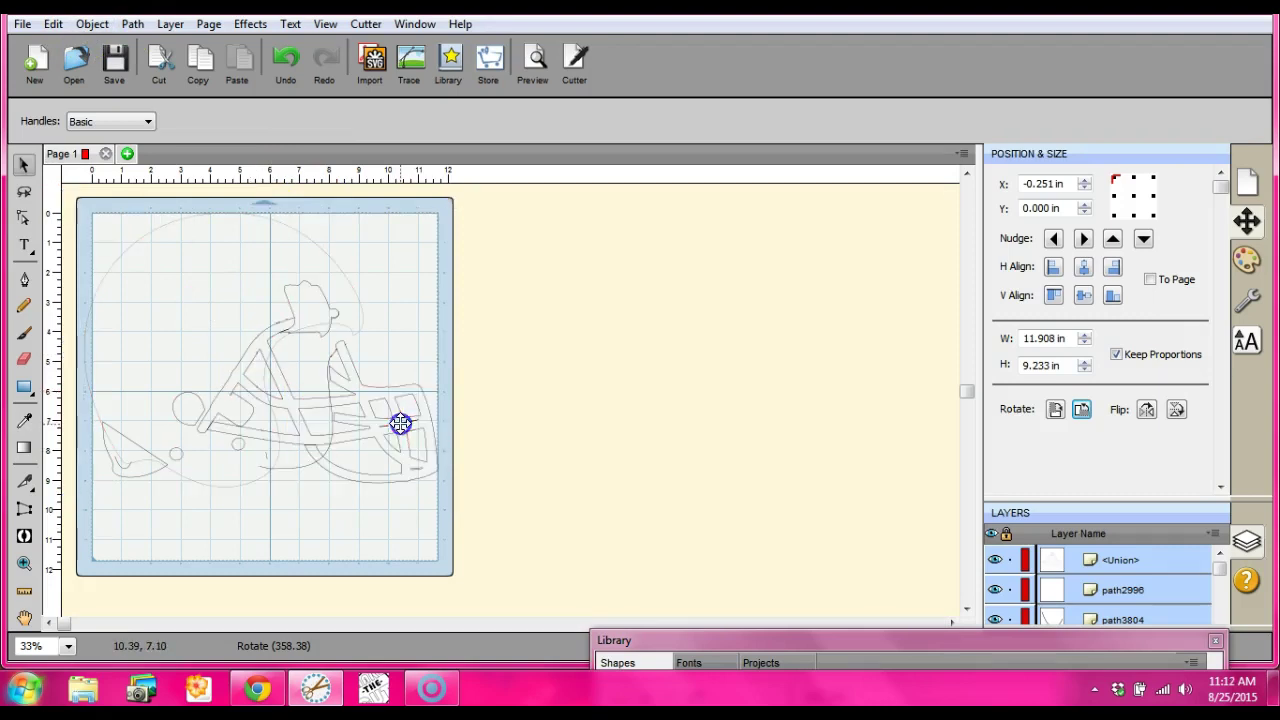
click(407, 424)
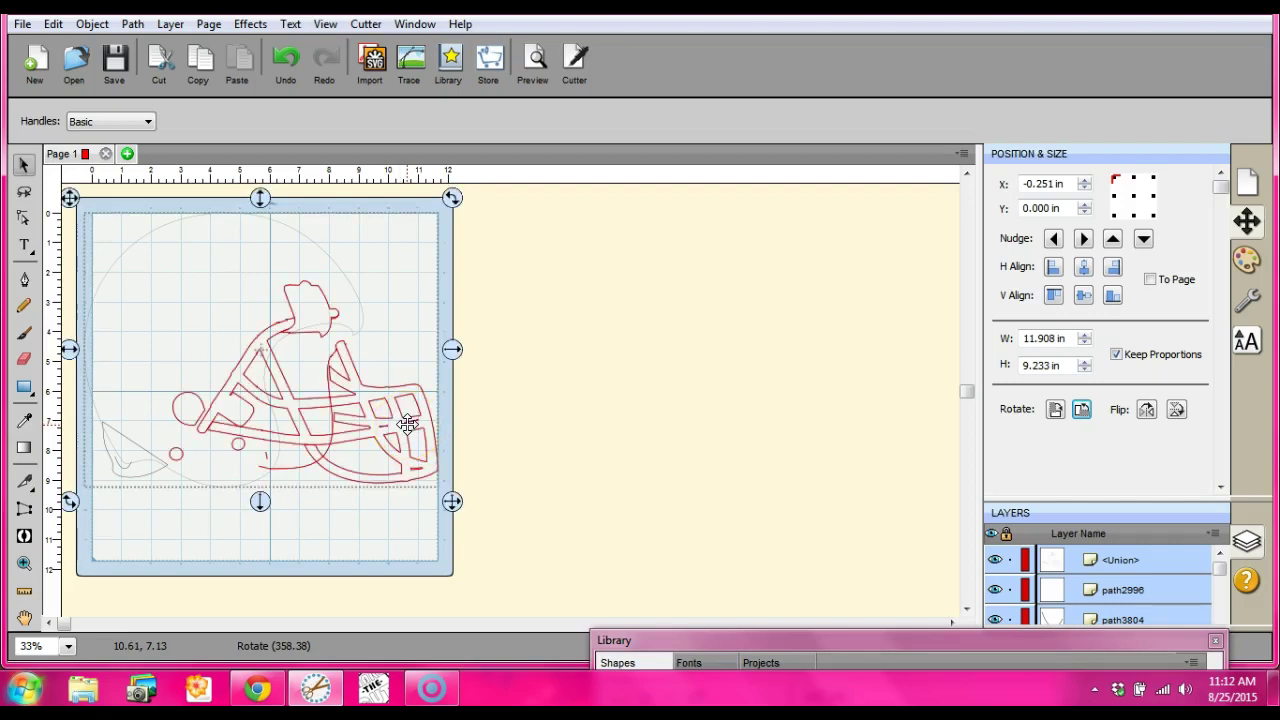
click(298, 372)
click(241, 455)
click(370, 428)
click(194, 229)
click(198, 304)
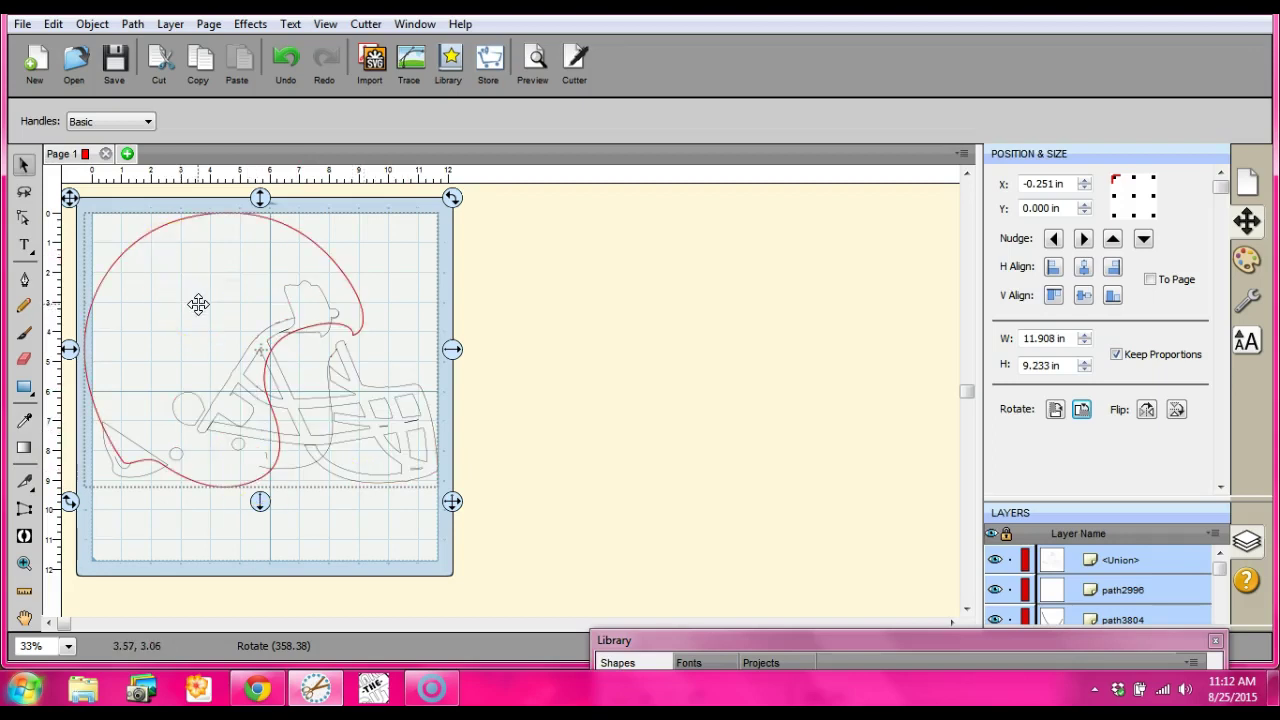
click(123, 503)
click(120, 466)
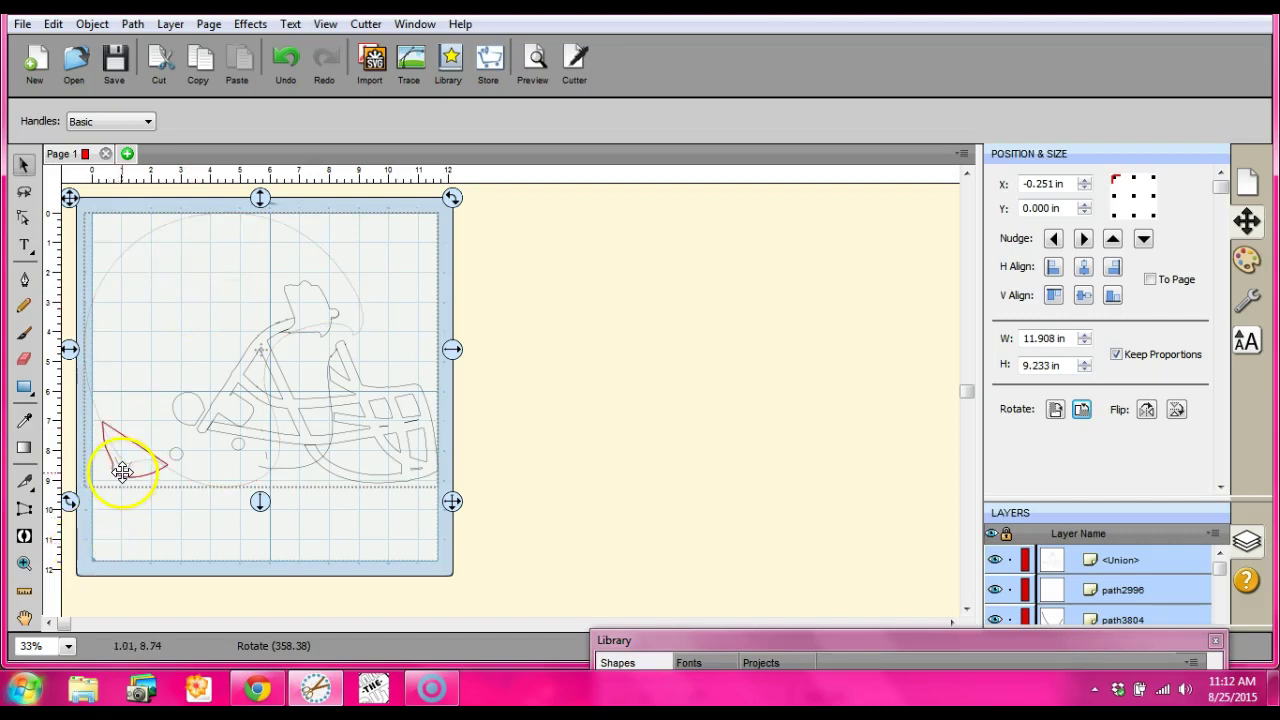
click(226, 563)
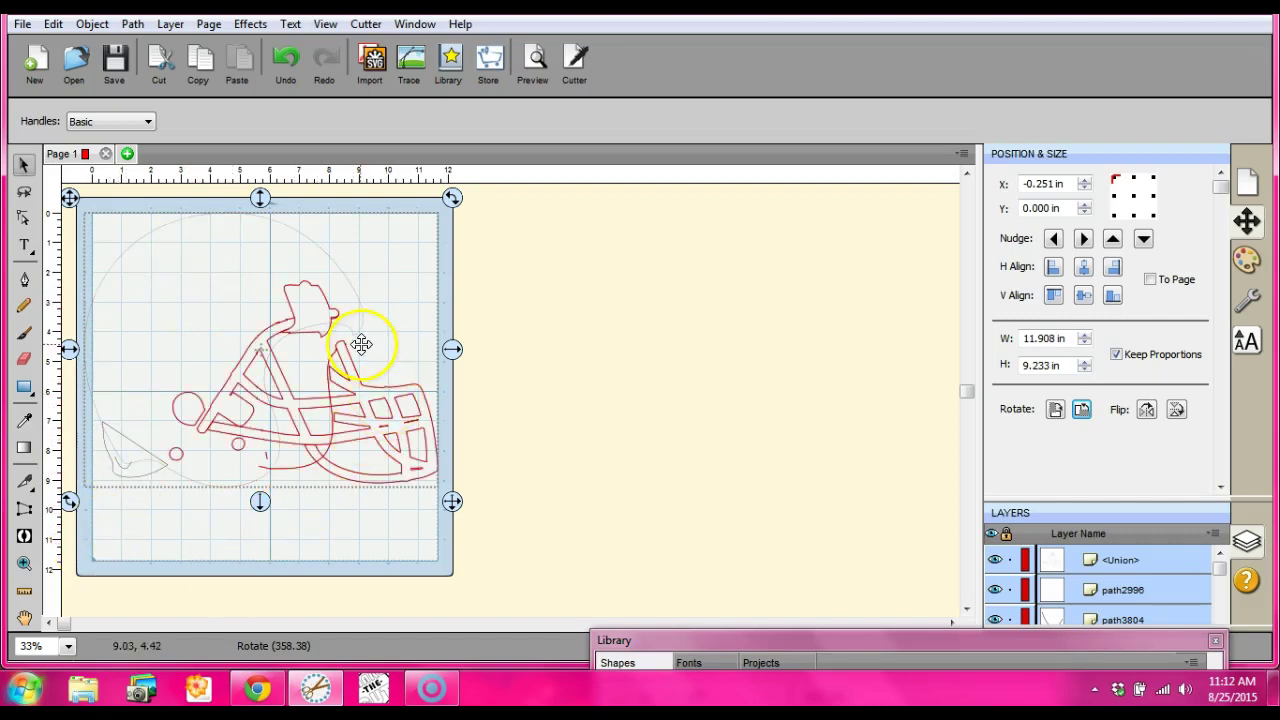
Step: Draw a short Pen tool line joining the tip of the face mask's upper bar to the helmet shell's front edge
click(24, 279)
click(341, 348)
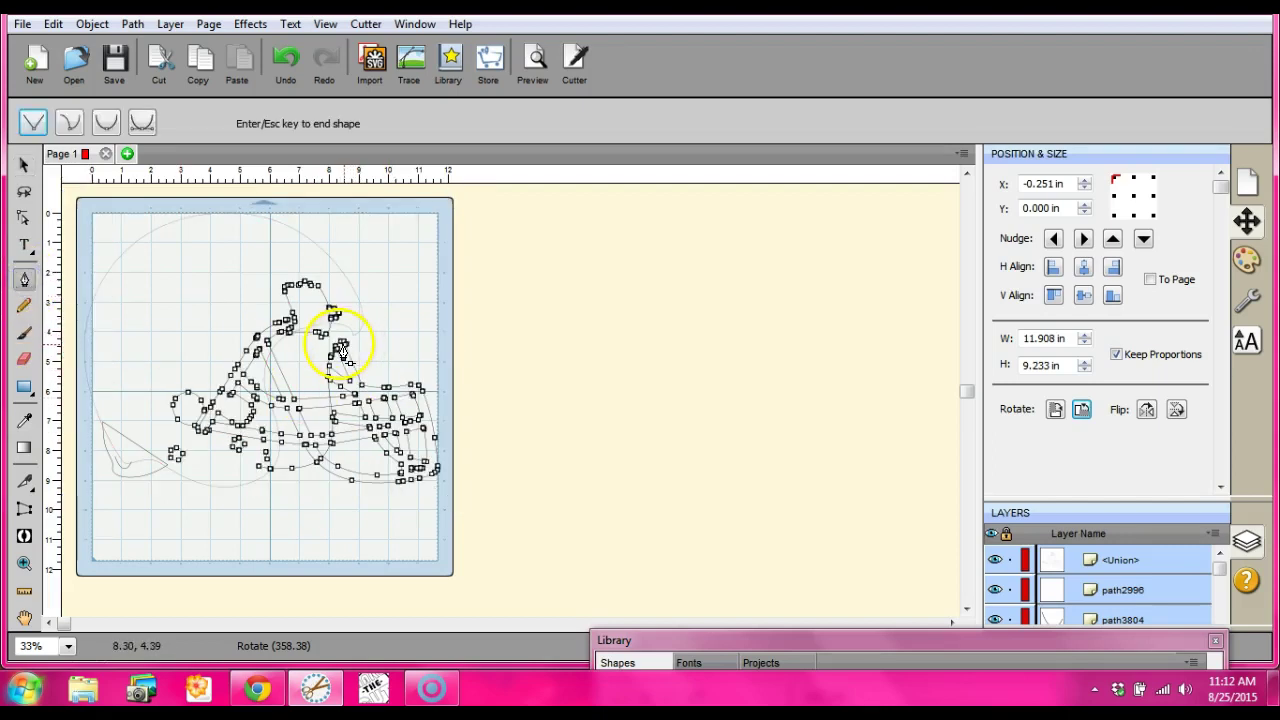
drag(344, 346, 354, 341)
click(354, 341)
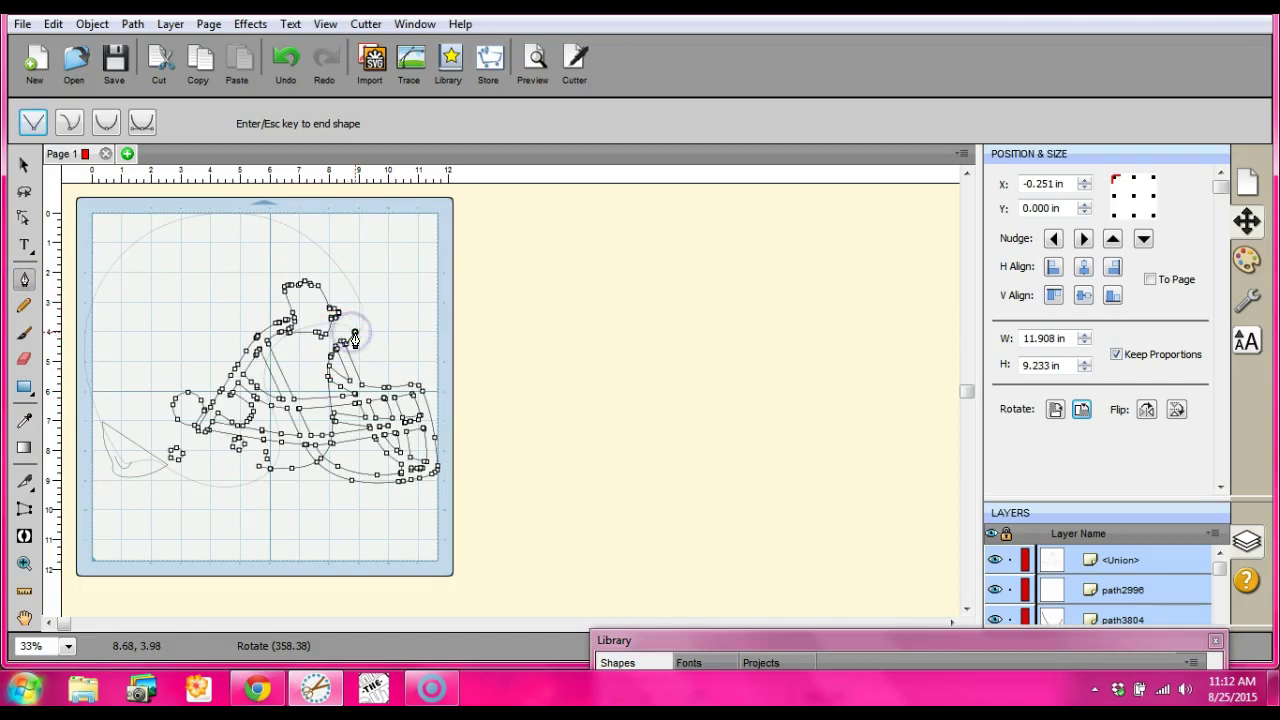
key(Escape)
click(400, 323)
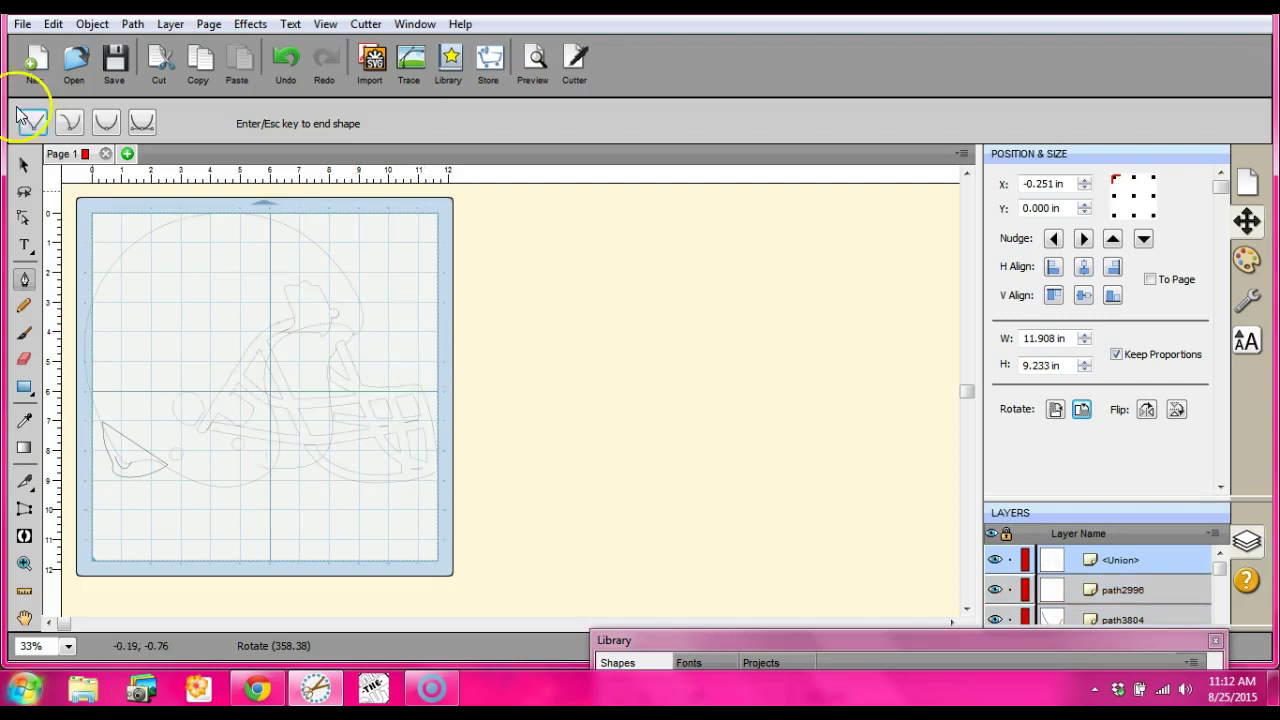
Step: Try to unite all pieces on the mat into a single shape with Union, and undo it
click(22, 164)
drag(86, 206, 496, 558)
drag(377, 198, 377, 200)
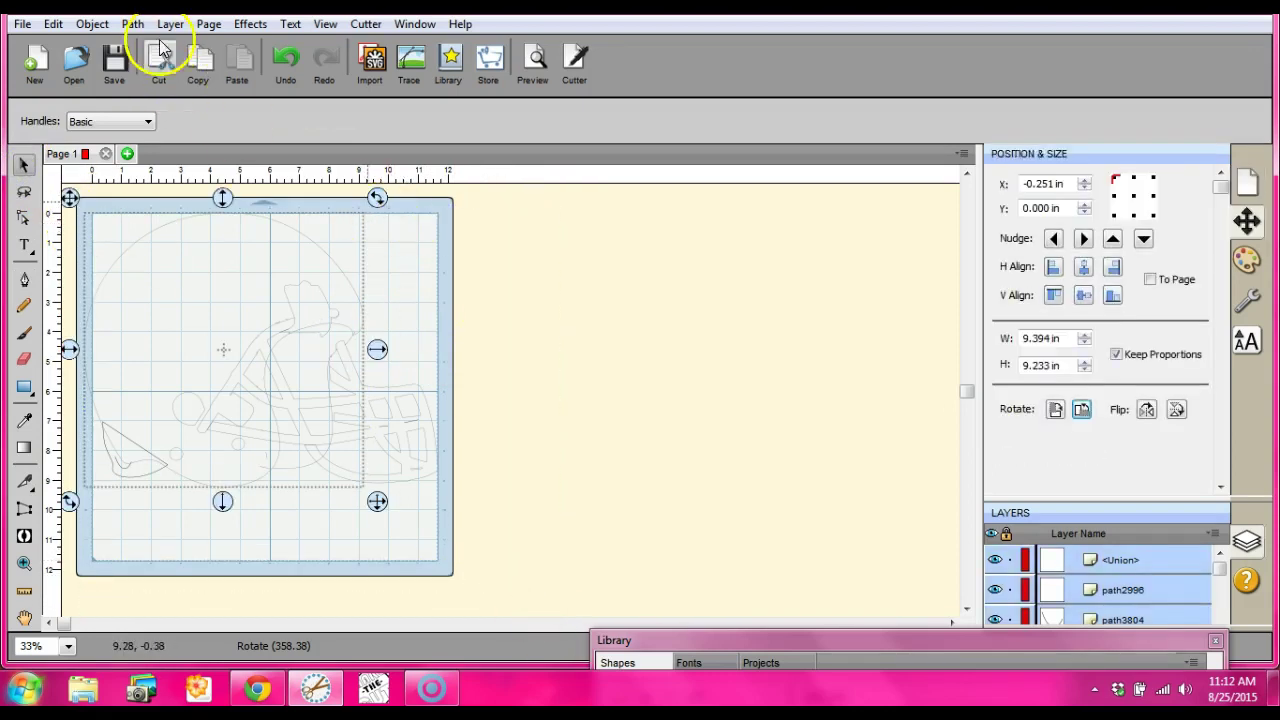
click(135, 24)
click(135, 24)
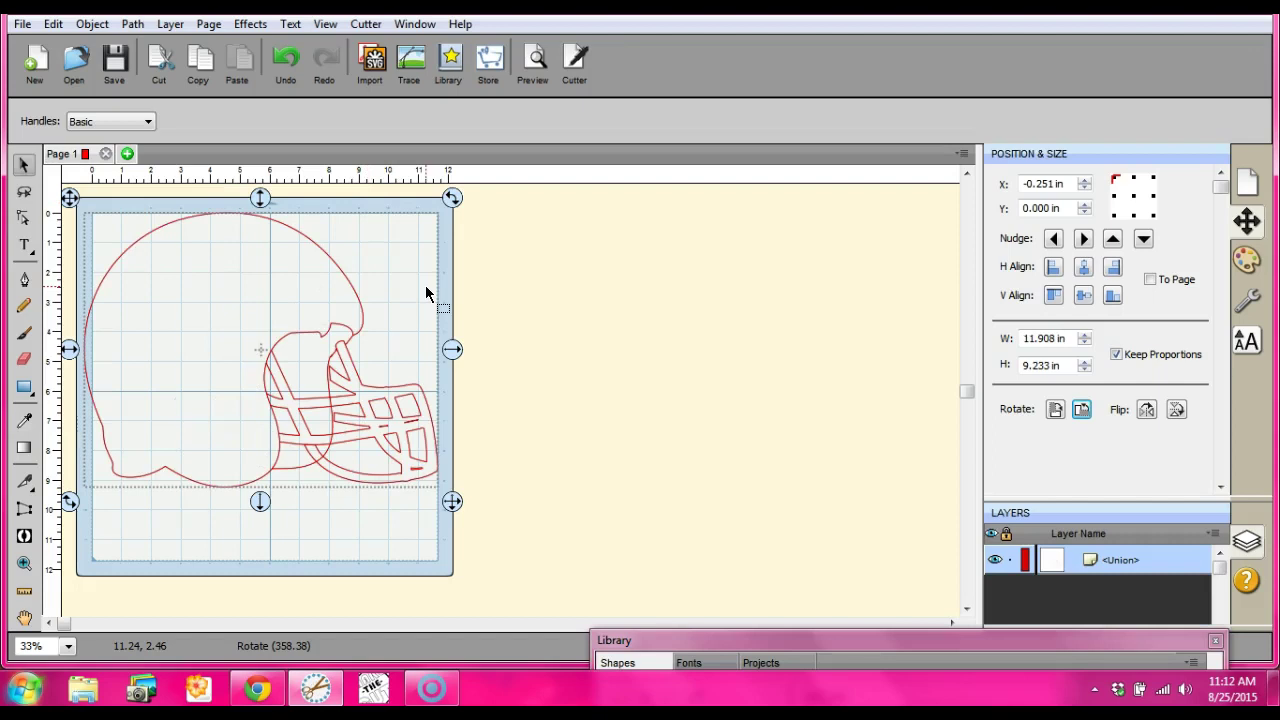
click(298, 60)
Step: Shift all helmet pieces together to X -0.125 in, Y 0.316 in and break them apart
mouse_move(253, 250)
mouse_down()
mouse_move(243, 271)
mouse_move(257, 260)
mouse_up()
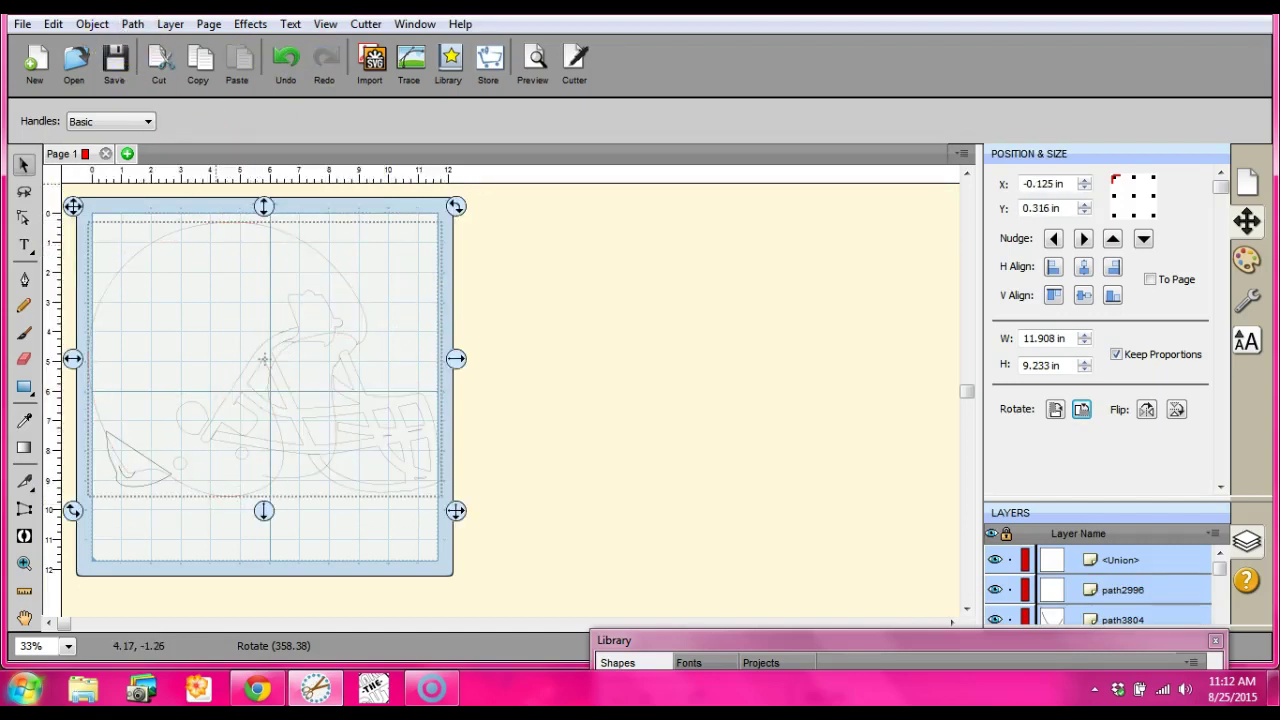
click(92, 23)
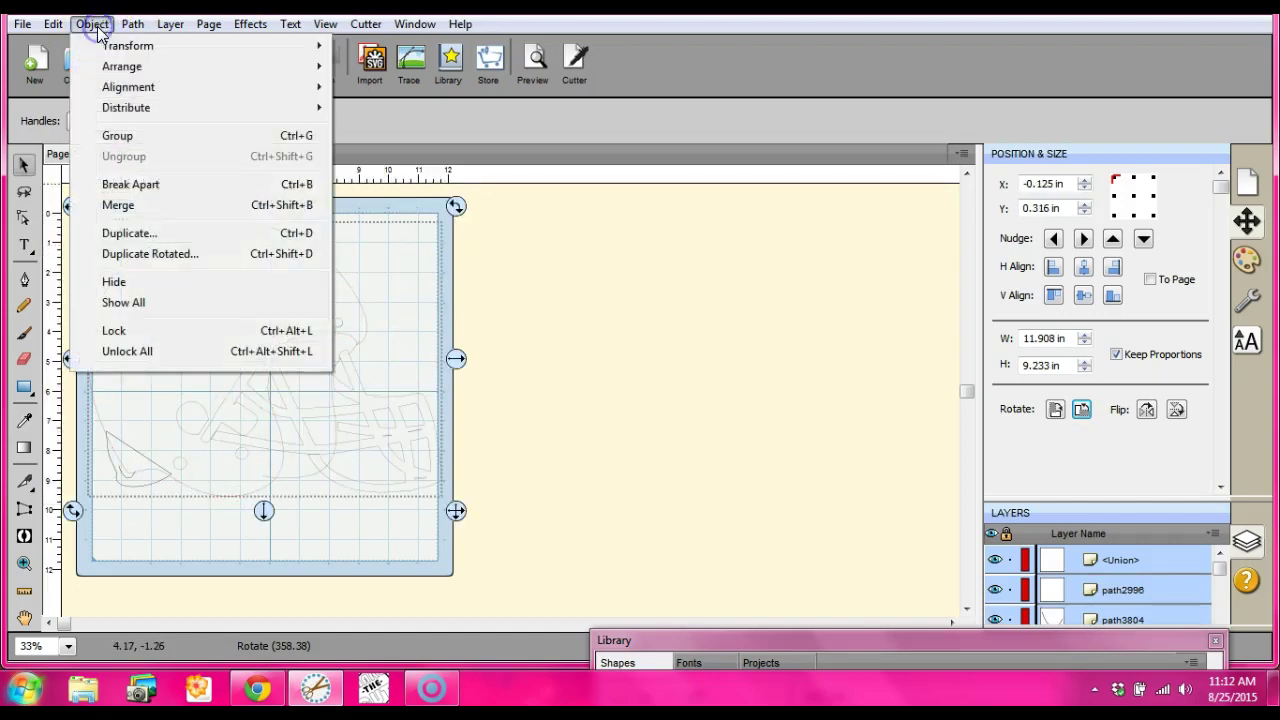
click(130, 184)
Step: Move the helmet shell outline below the mat and back over the face mask at X 0.000 in, Y 0.321 in
drag(190, 270, 195, 626)
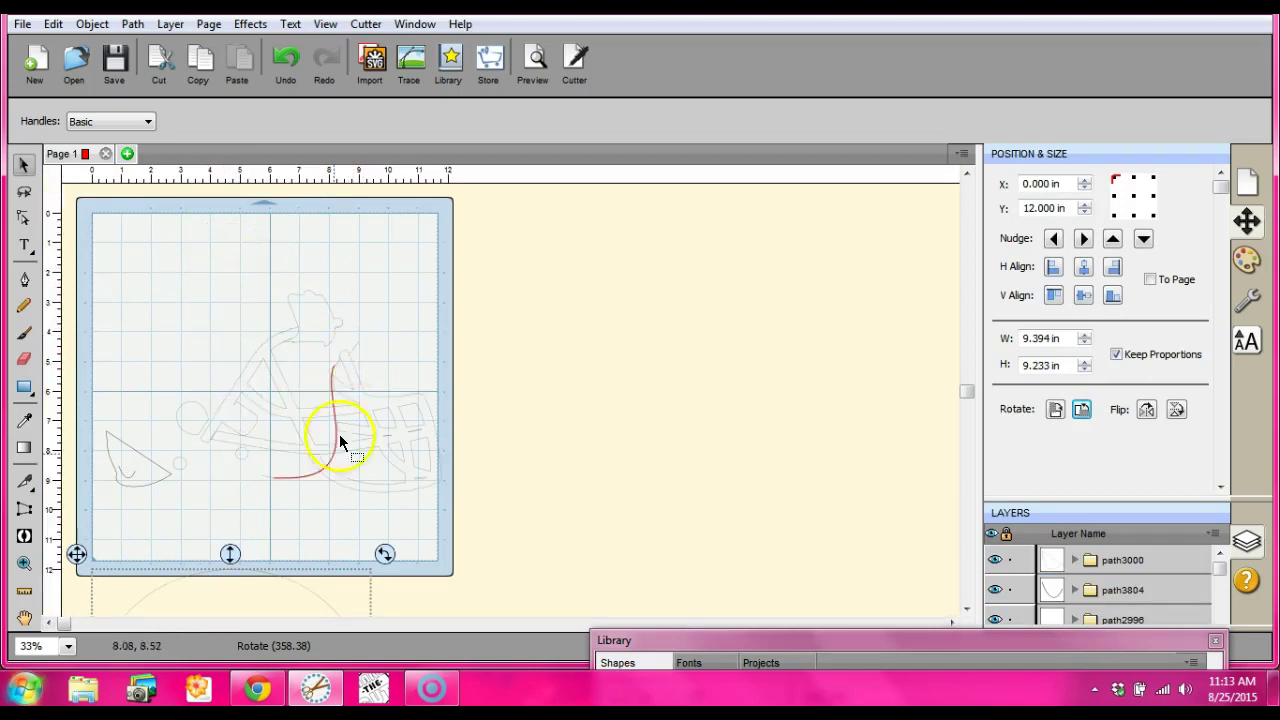
drag(229, 554, 201, 207)
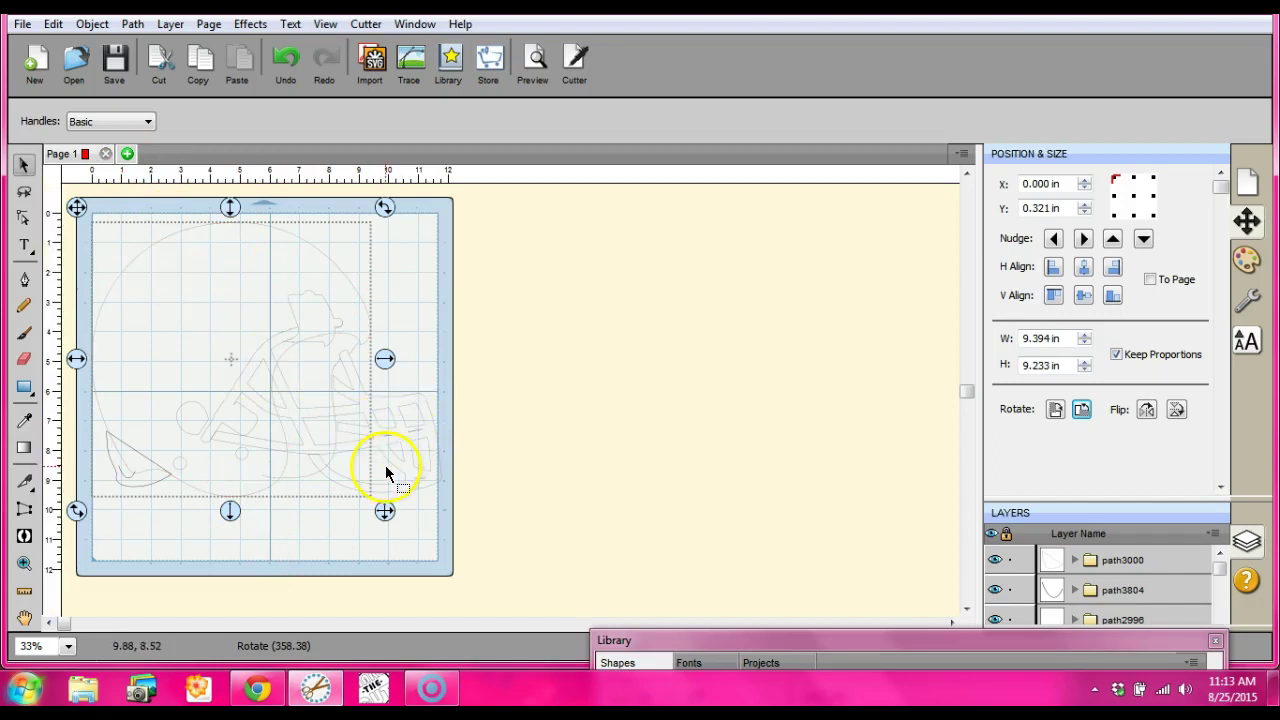
click(409, 512)
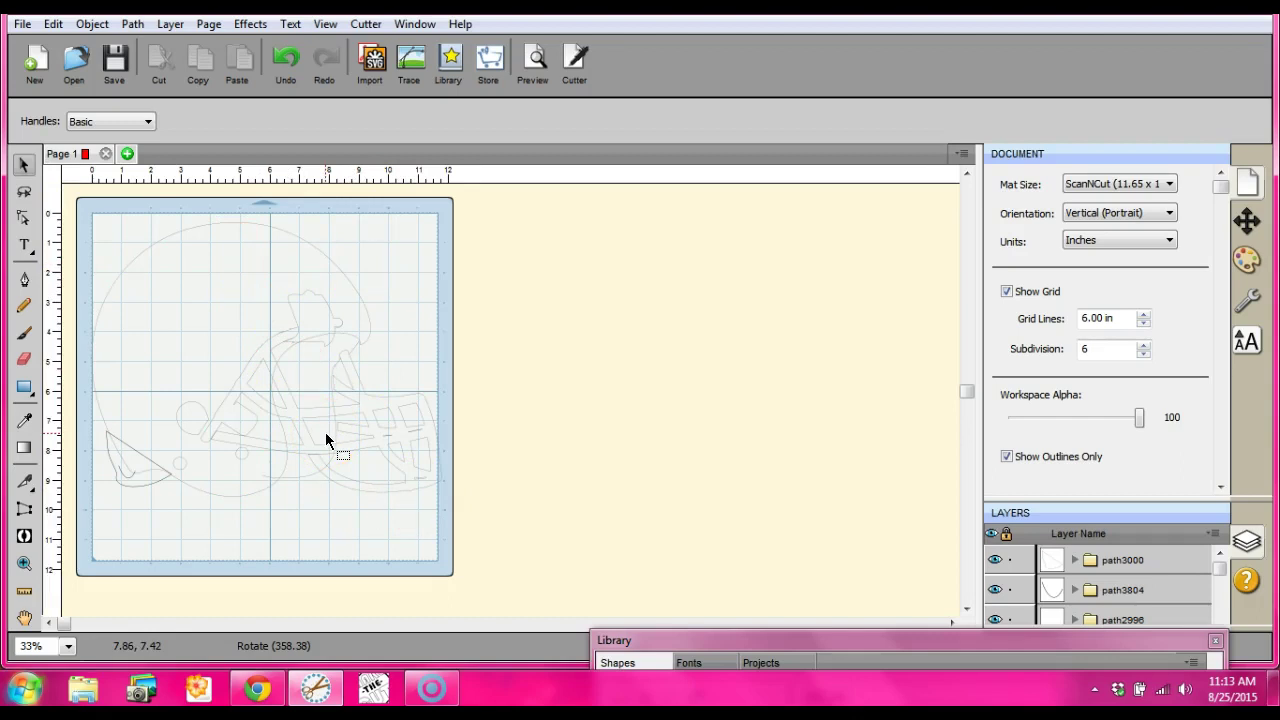
Step: Move one small opening of the face mask grid sideways to X 12.000 in and return it to its place
click(351, 320)
click(314, 406)
click(376, 484)
click(391, 431)
click(391, 425)
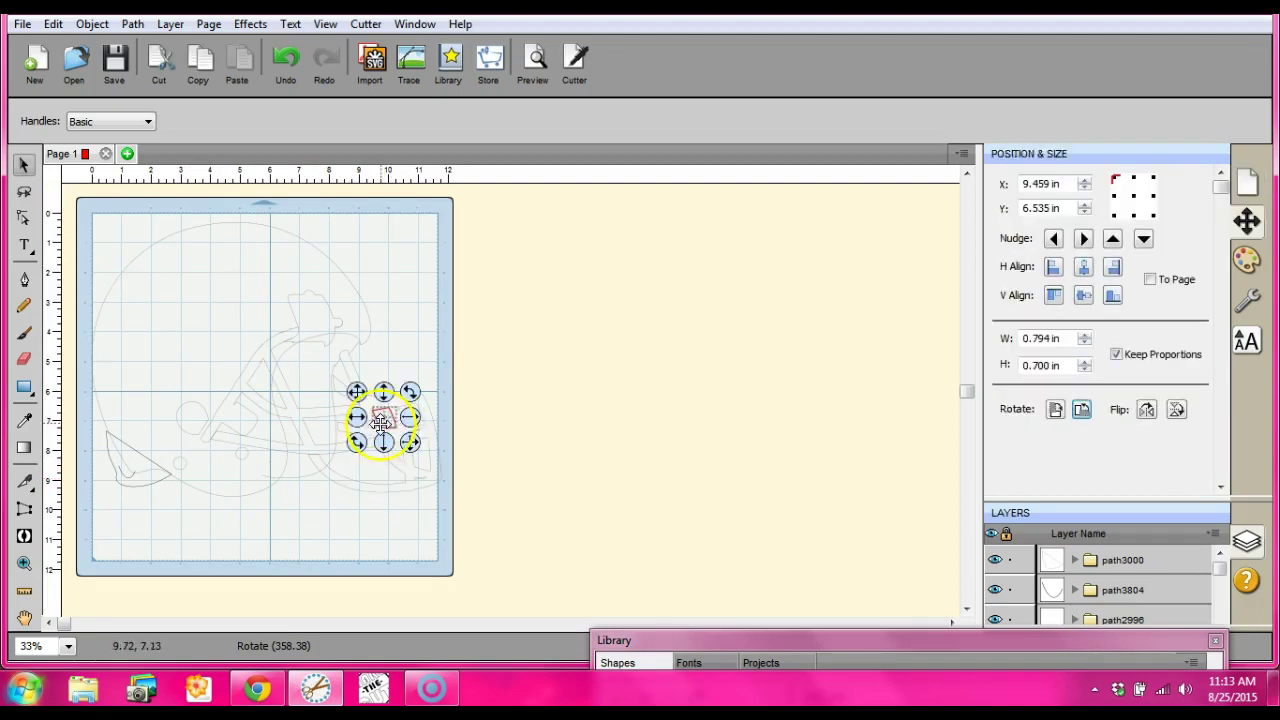
drag(363, 423, 485, 416)
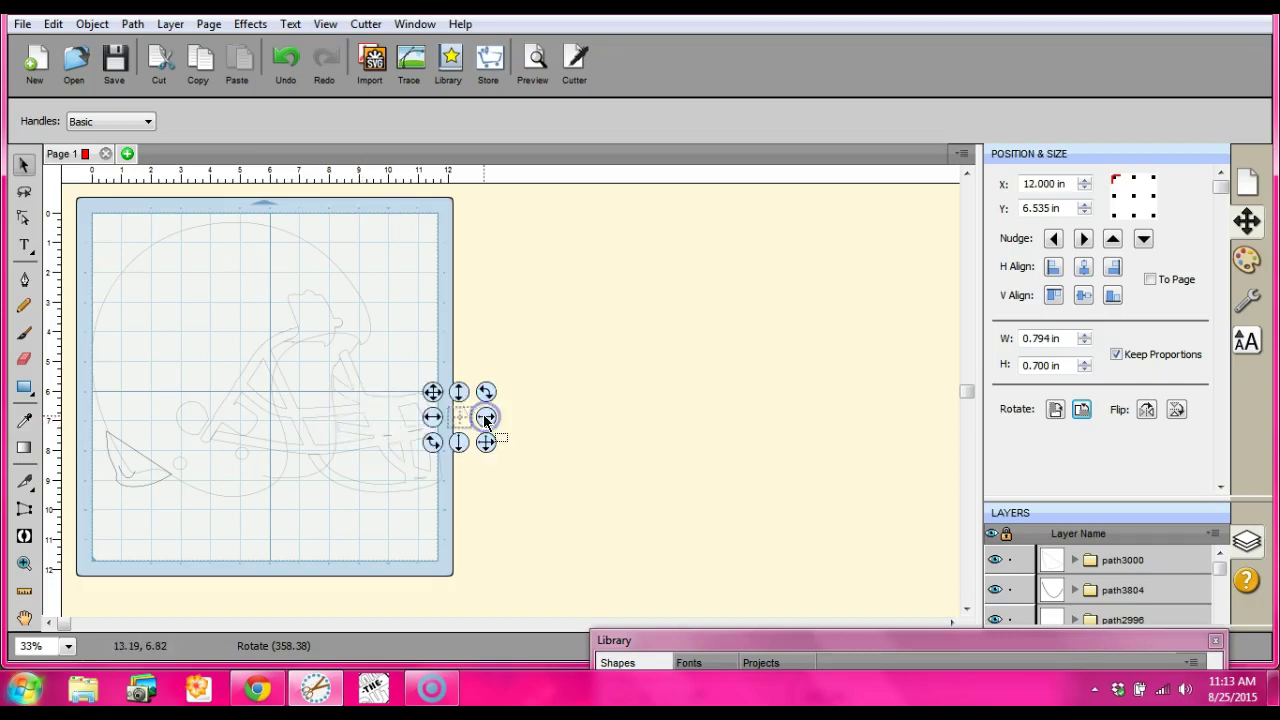
click(411, 418)
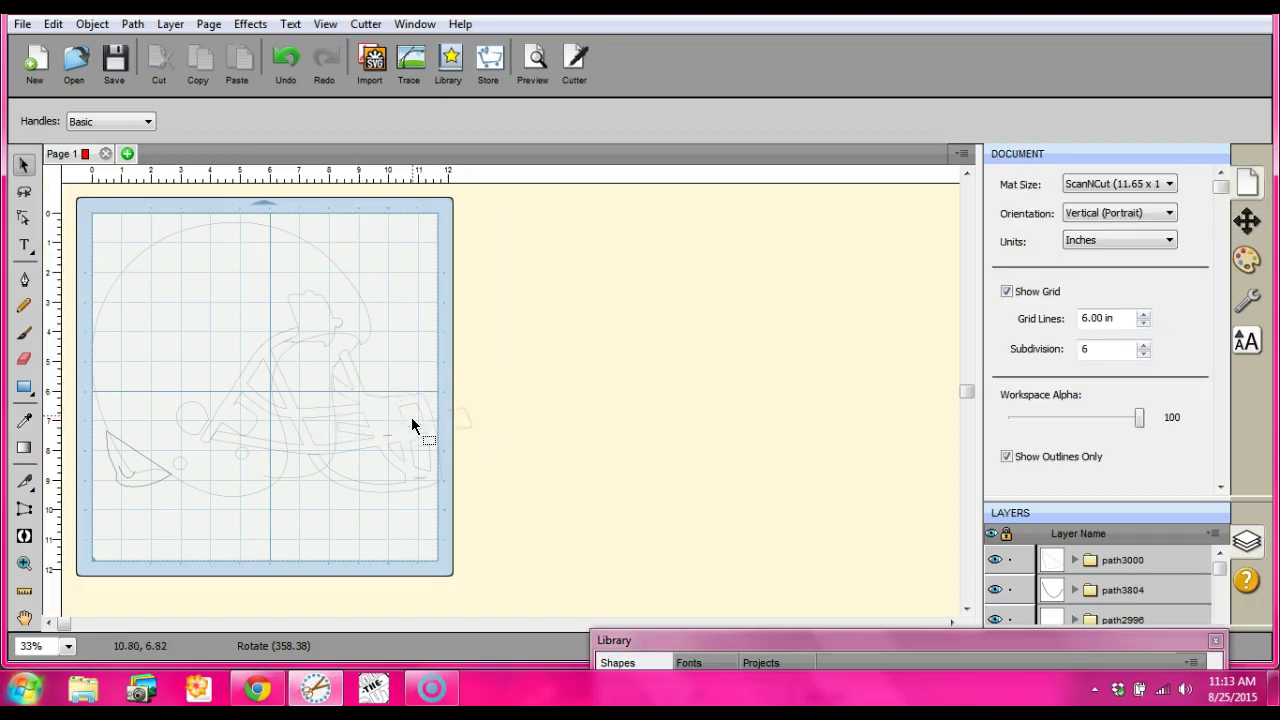
drag(456, 414, 380, 415)
click(354, 521)
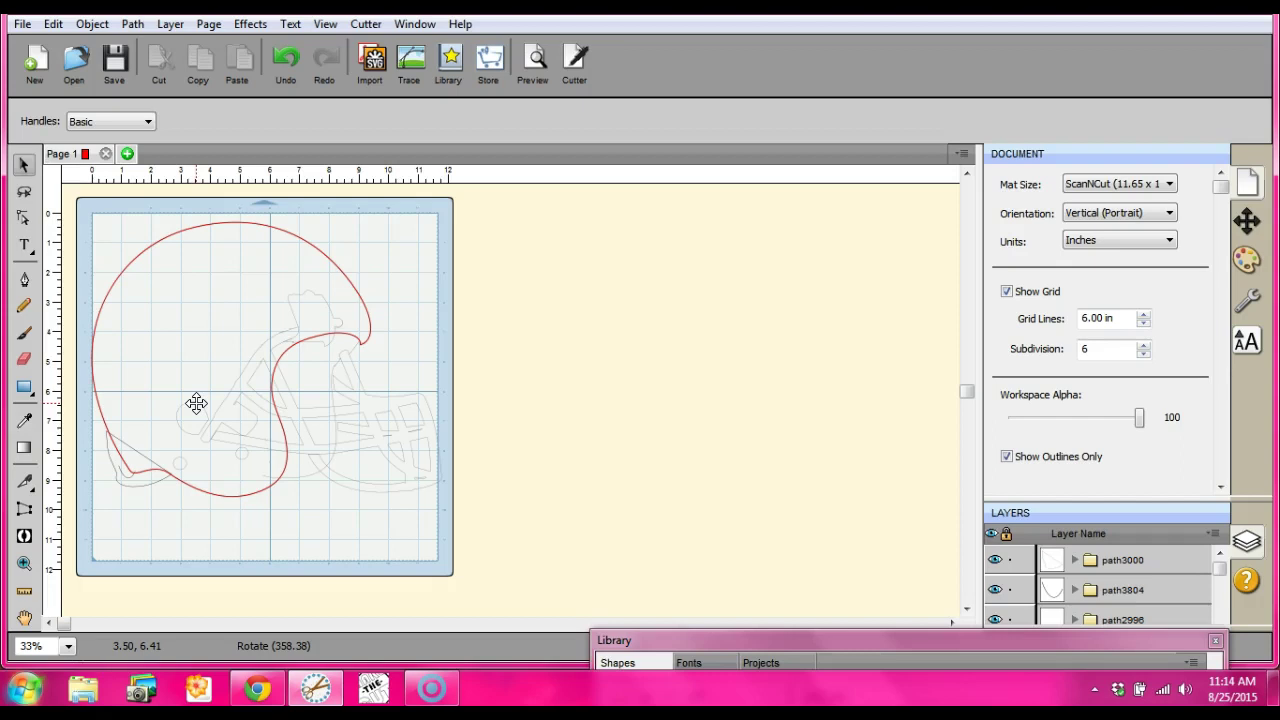
click(241, 553)
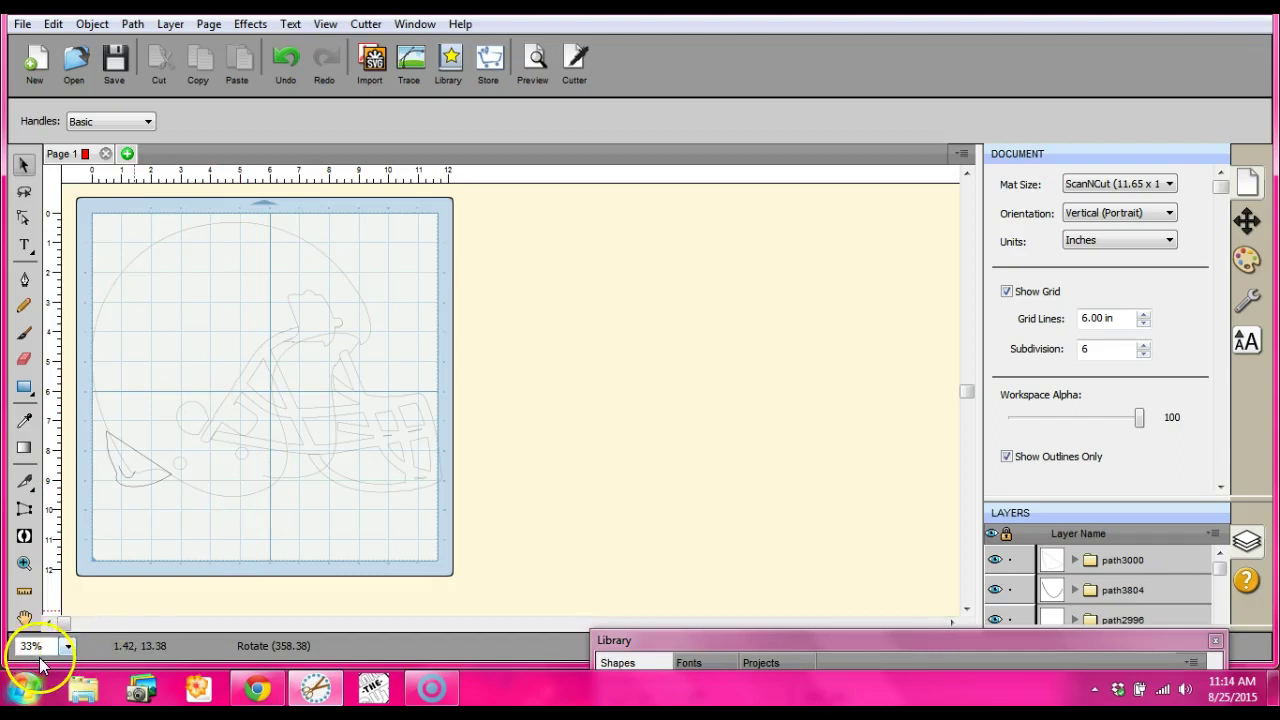